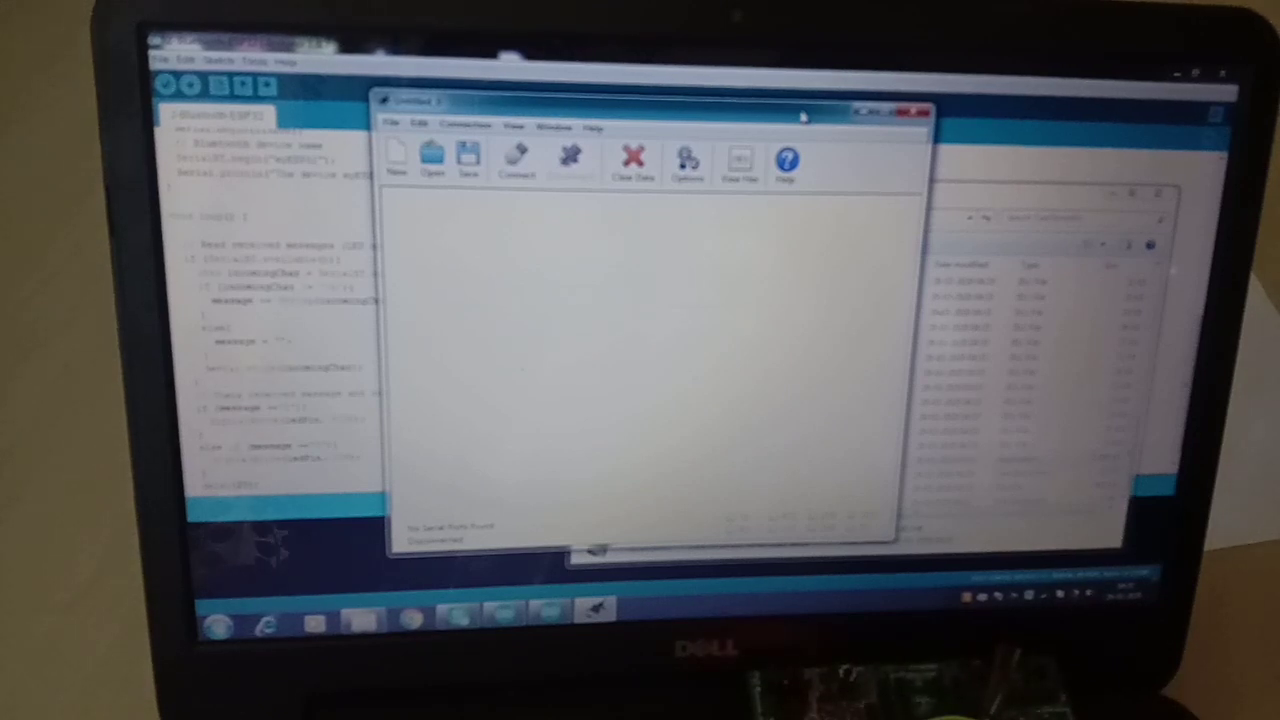
- Try to open the serial connection, and rescan the serial ports in the connection options to pick up COM6
{"action": "left_click", "coordinate": [515, 165]}
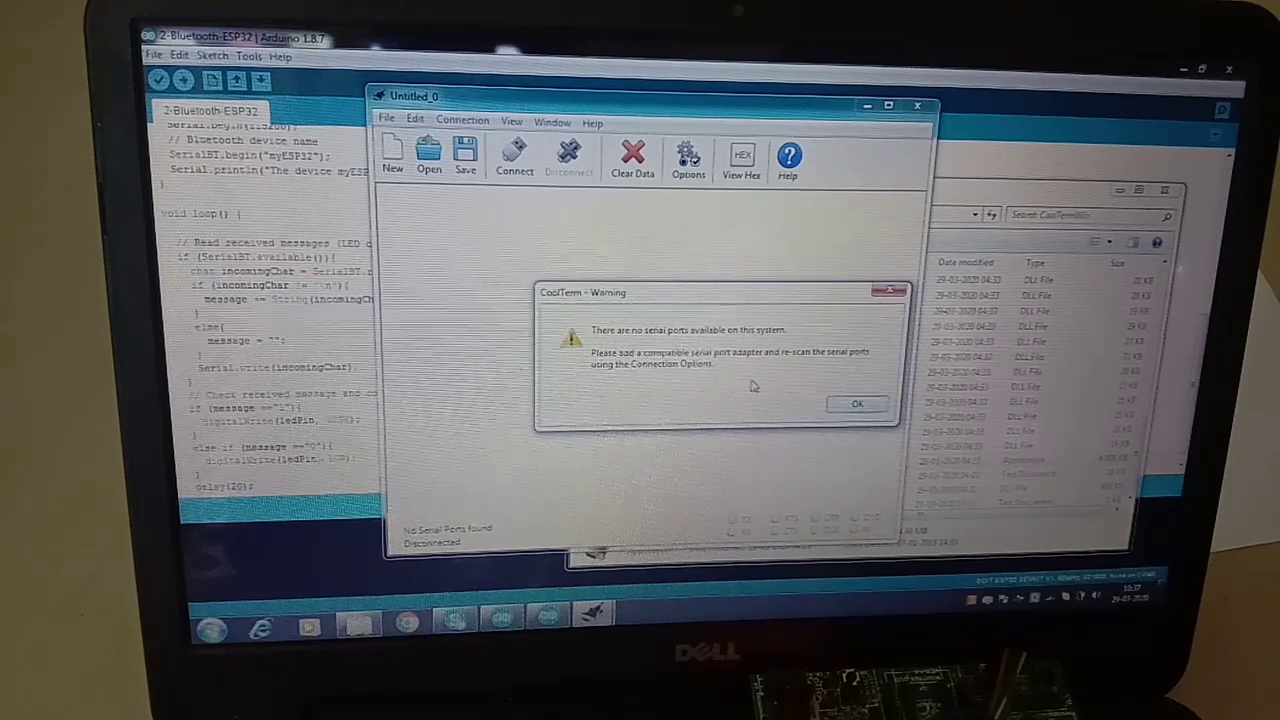
{"action": "left_click", "coordinate": [843, 410]}
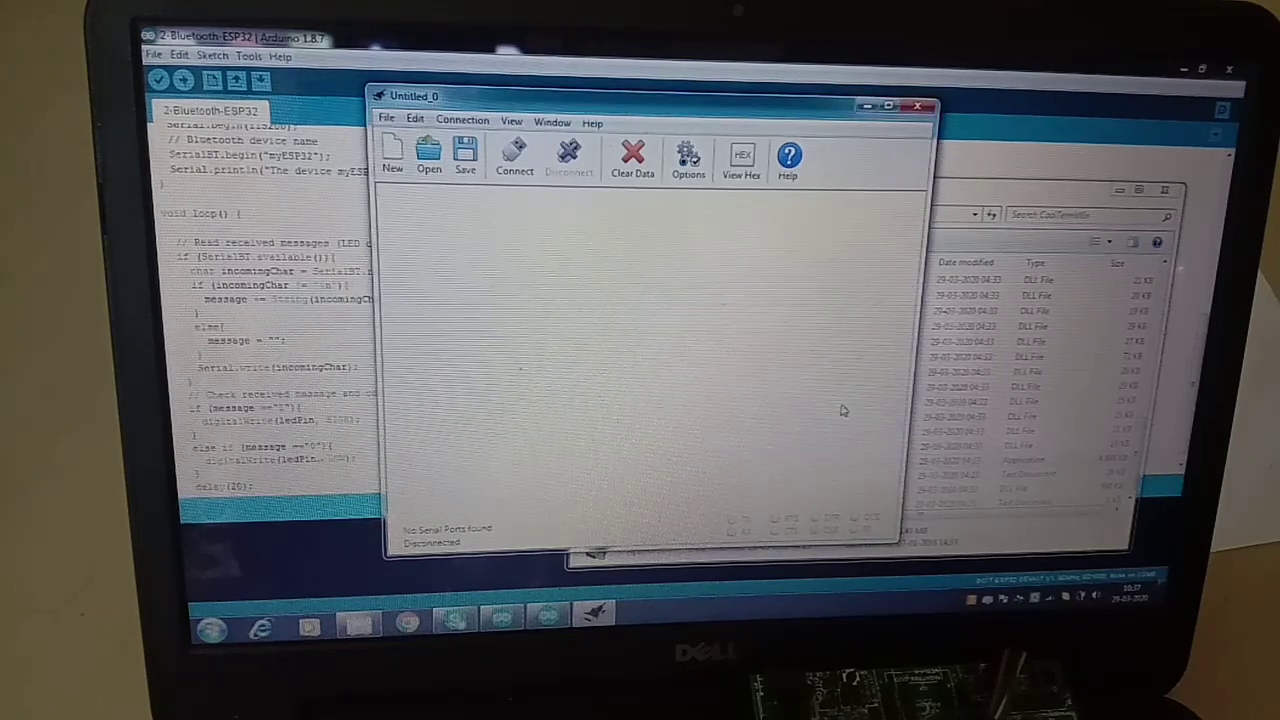
{"action": "left_click", "coordinate": [466, 126]}
{"action": "left_click", "coordinate": [478, 166]}
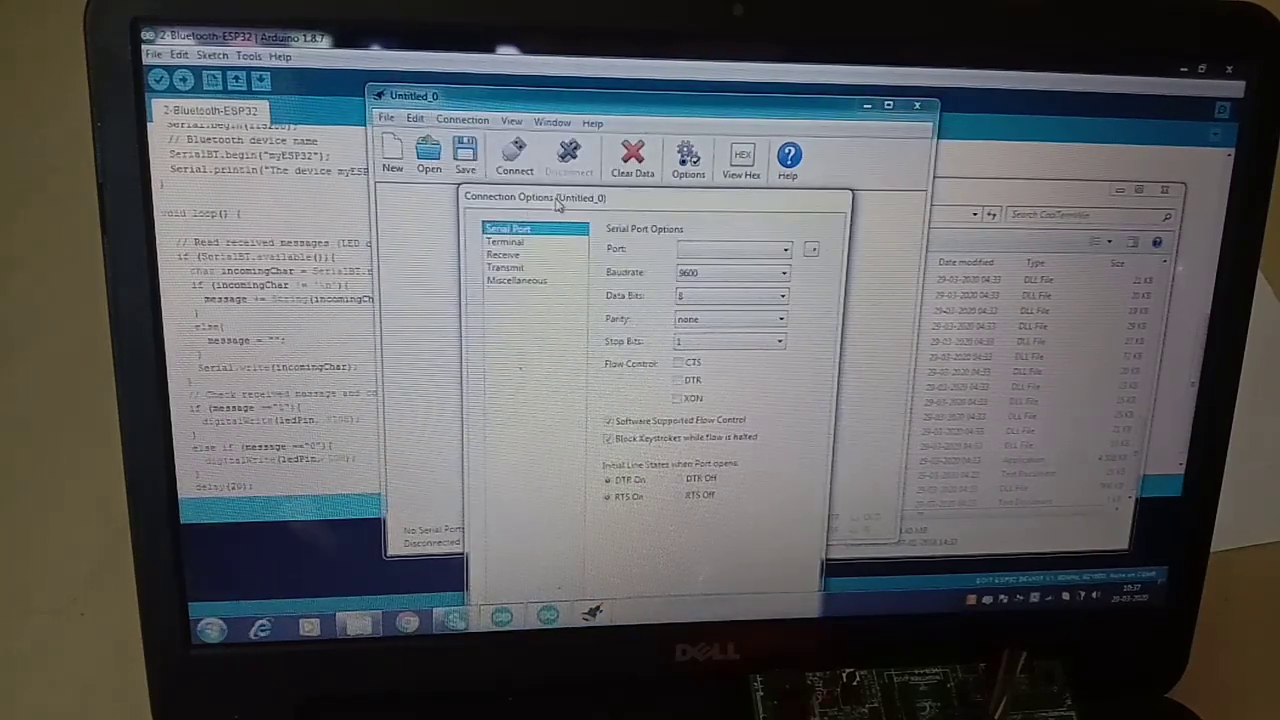
{"action": "left_click_drag", "start_coordinate": [557, 203], "coordinate": [553, 134]}
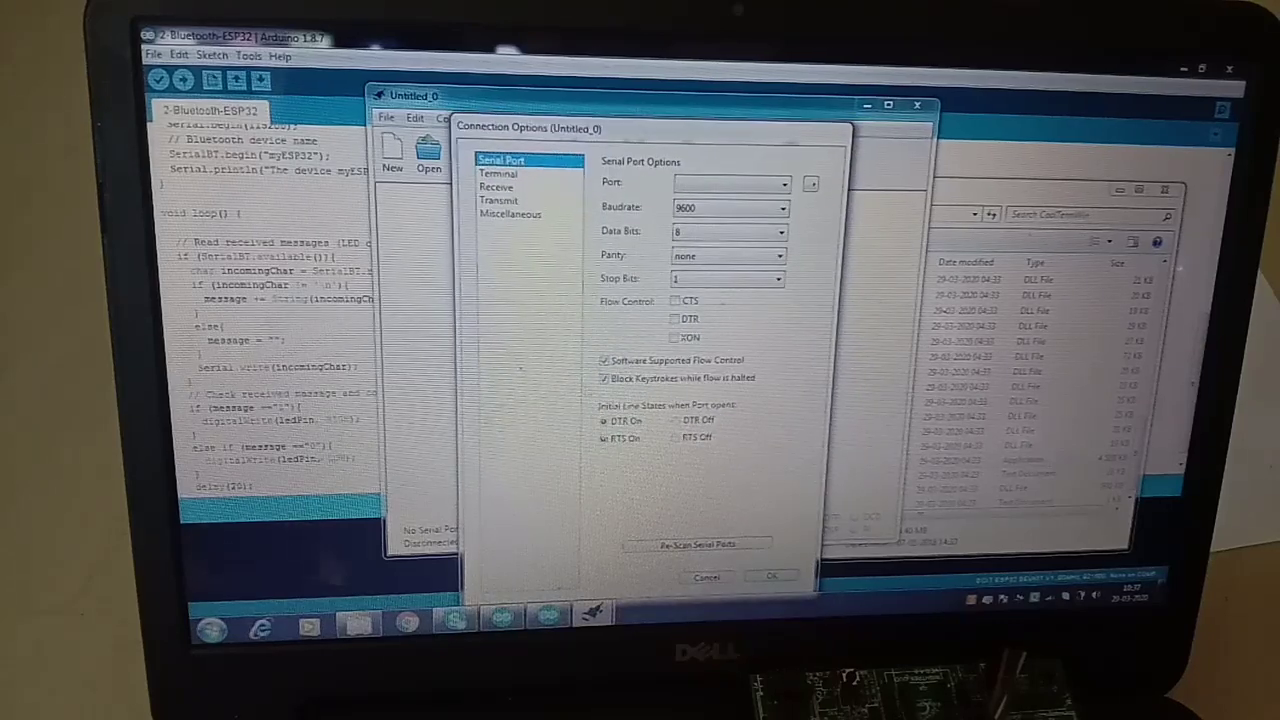
{"action": "left_click", "coordinate": [668, 546]}
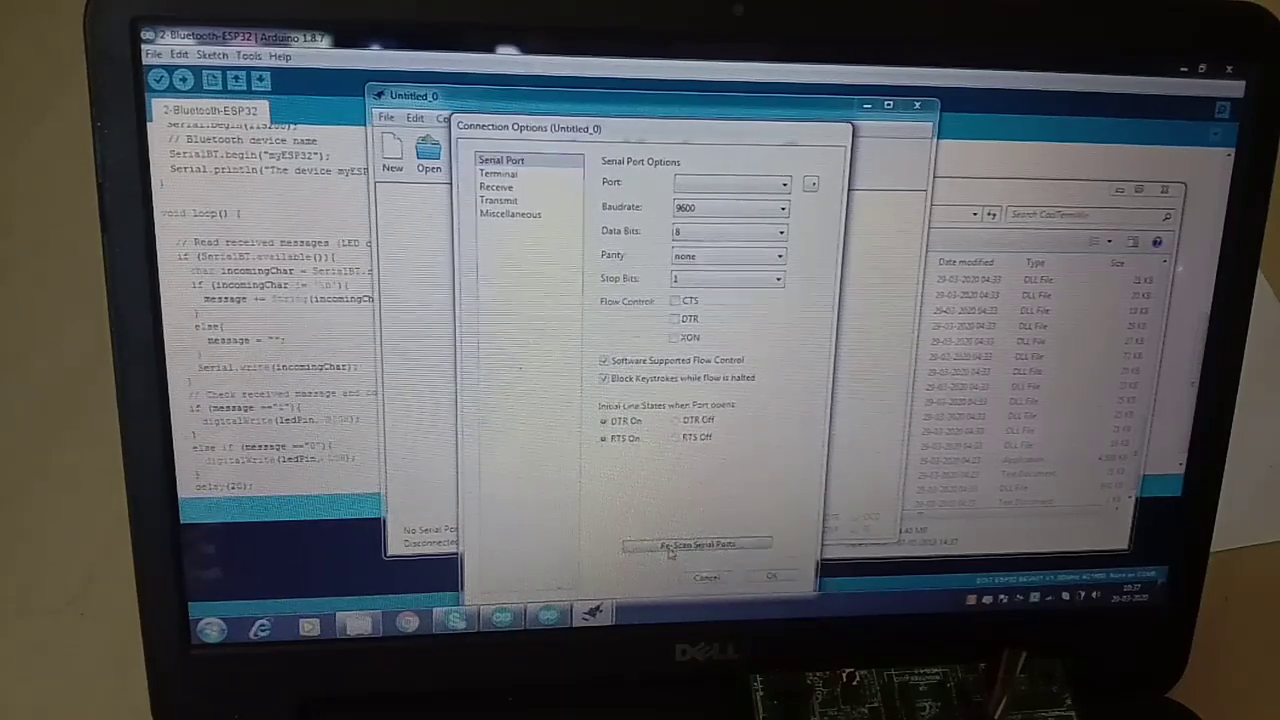
- Set the COM6 baud rate to 38400 and the initial line states to DTR Off and RTS Off
{"action": "left_click", "coordinate": [752, 208]}
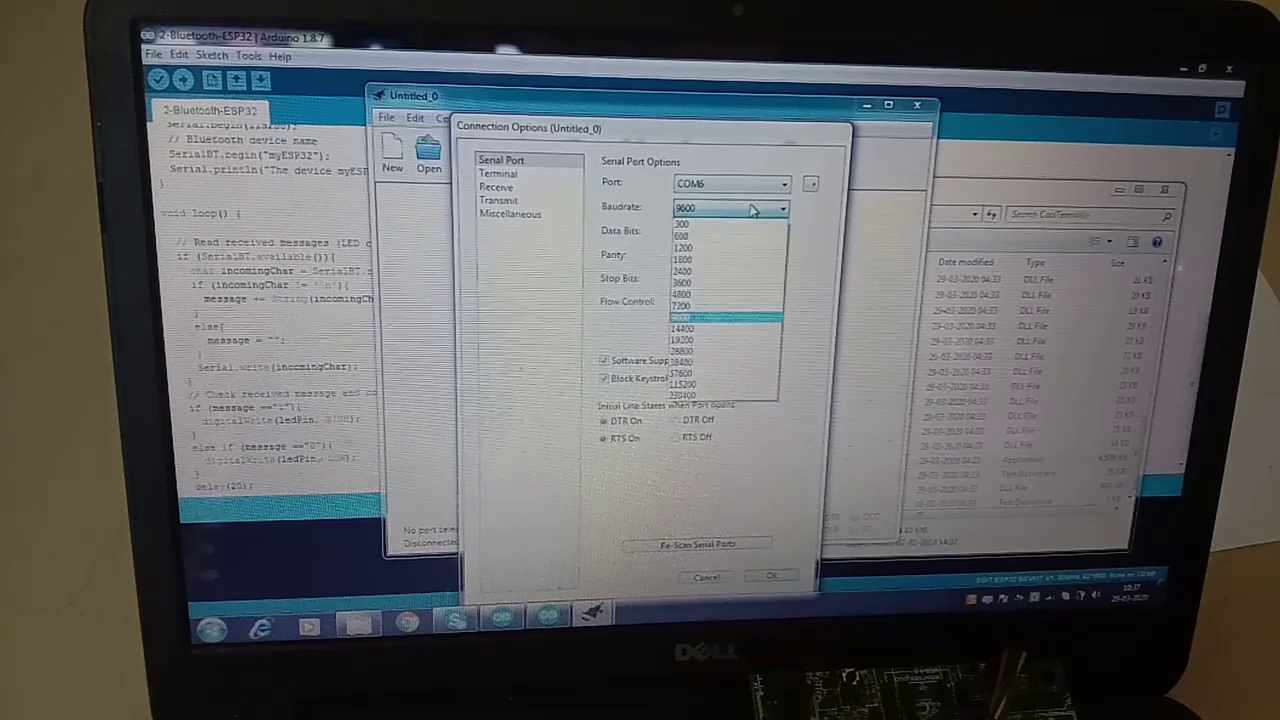
{"action": "left_click", "coordinate": [712, 363]}
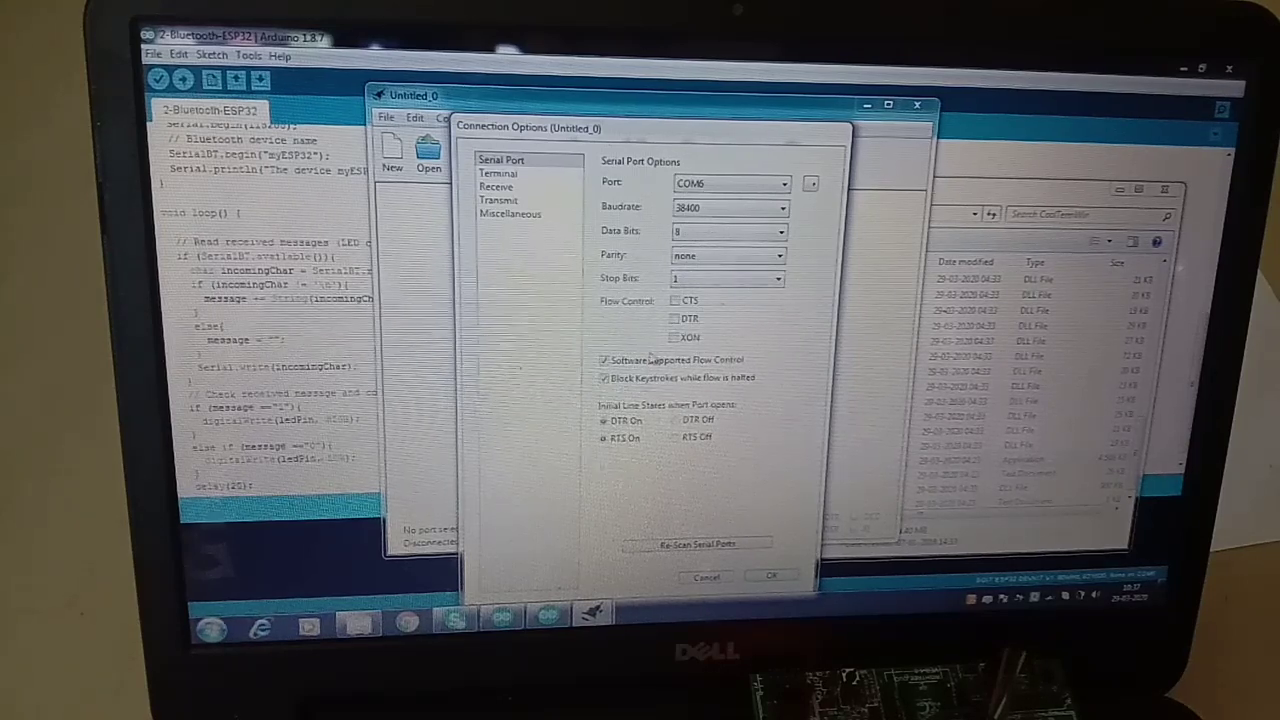
{"action": "left_click", "coordinate": [679, 421]}
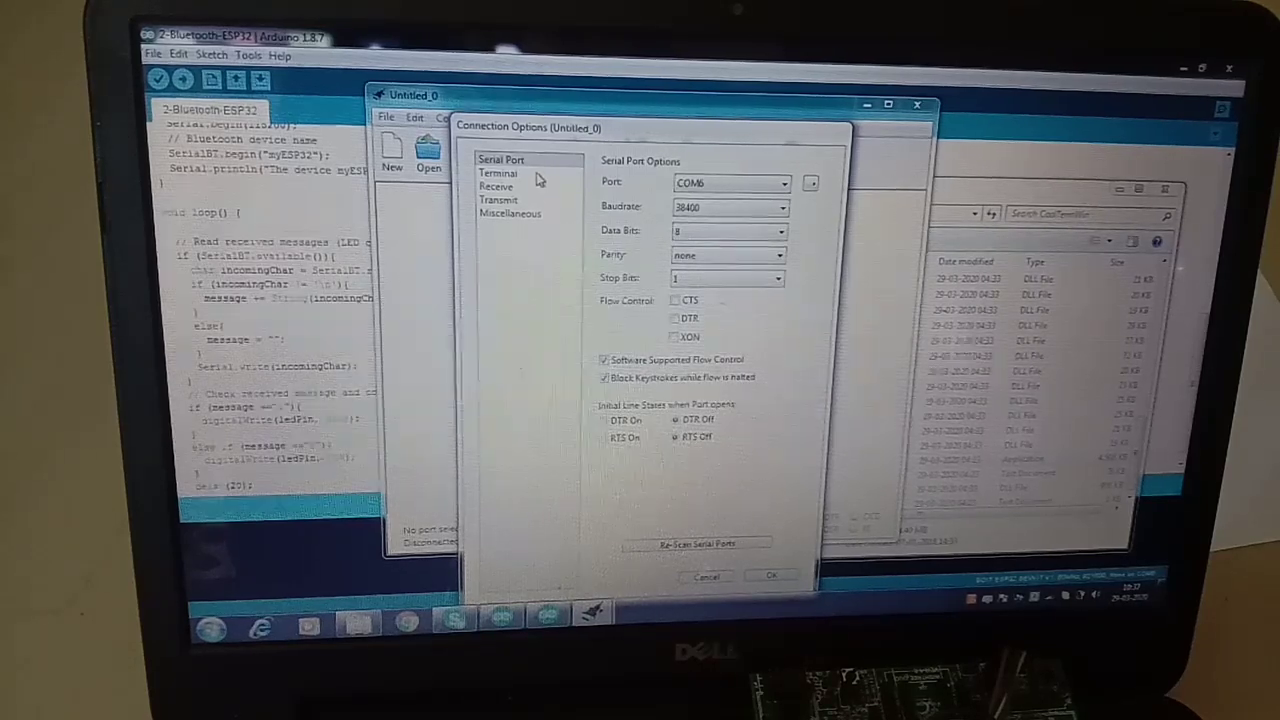
- Enable Local Echo in the terminal options, apply the connection options and connect to COM6
{"action": "left_click", "coordinate": [500, 174]}
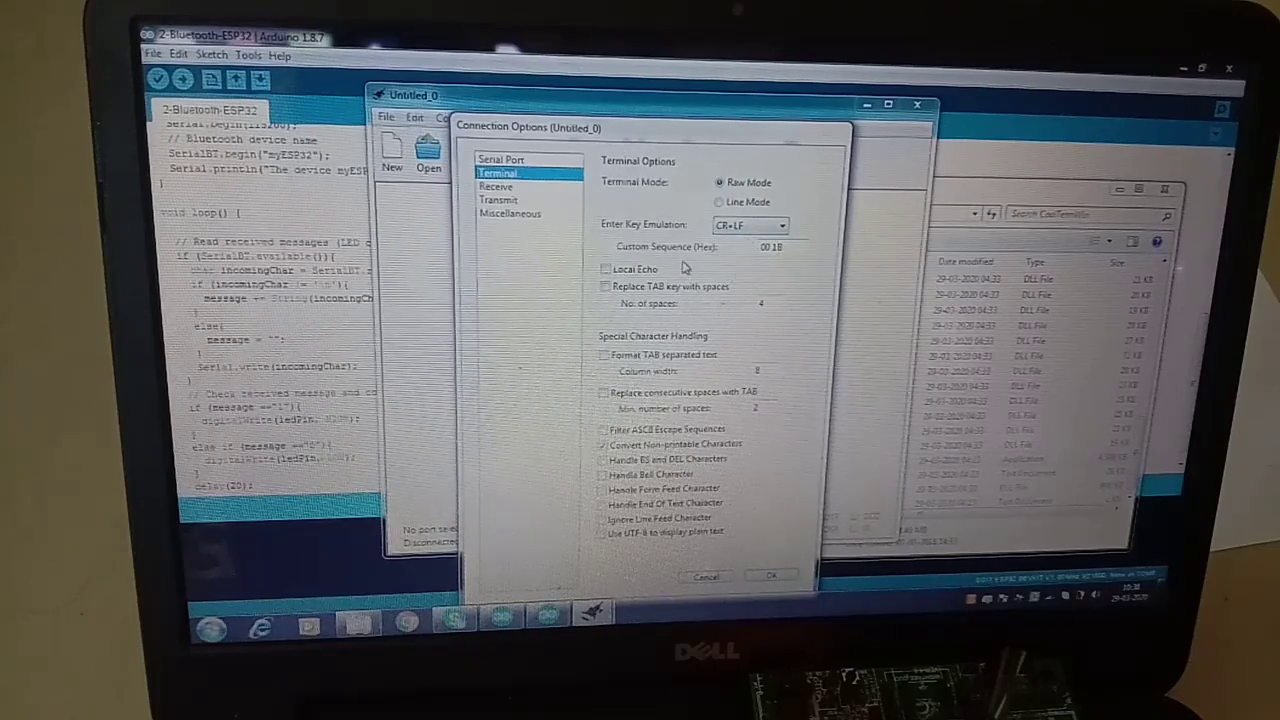
{"action": "left_click", "coordinate": [606, 271]}
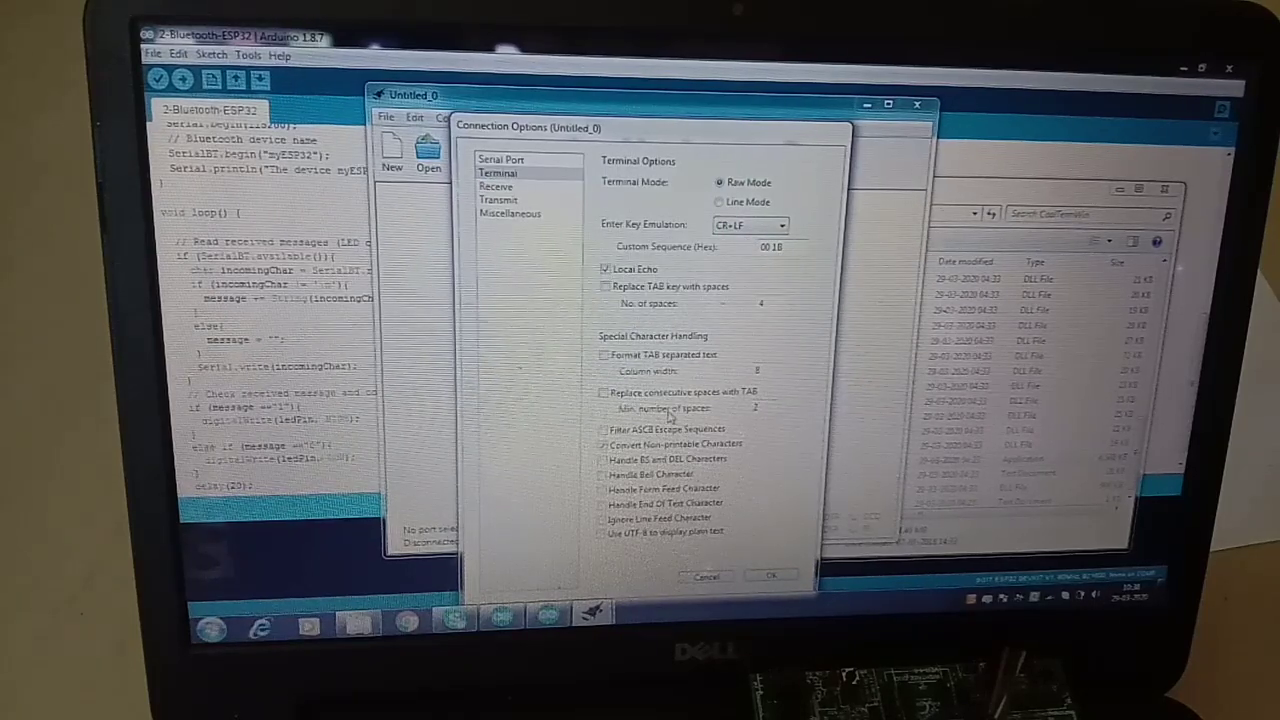
{"action": "left_click", "coordinate": [757, 576]}
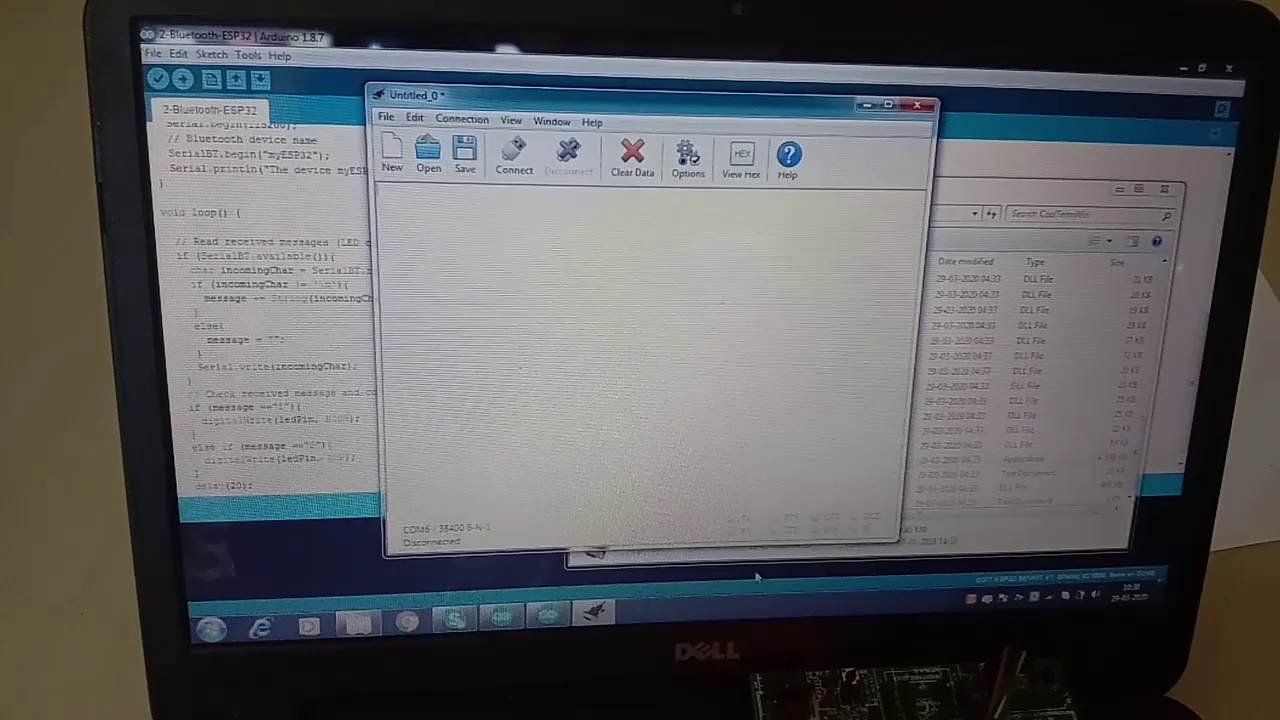
{"action": "left_click", "coordinate": [514, 158]}
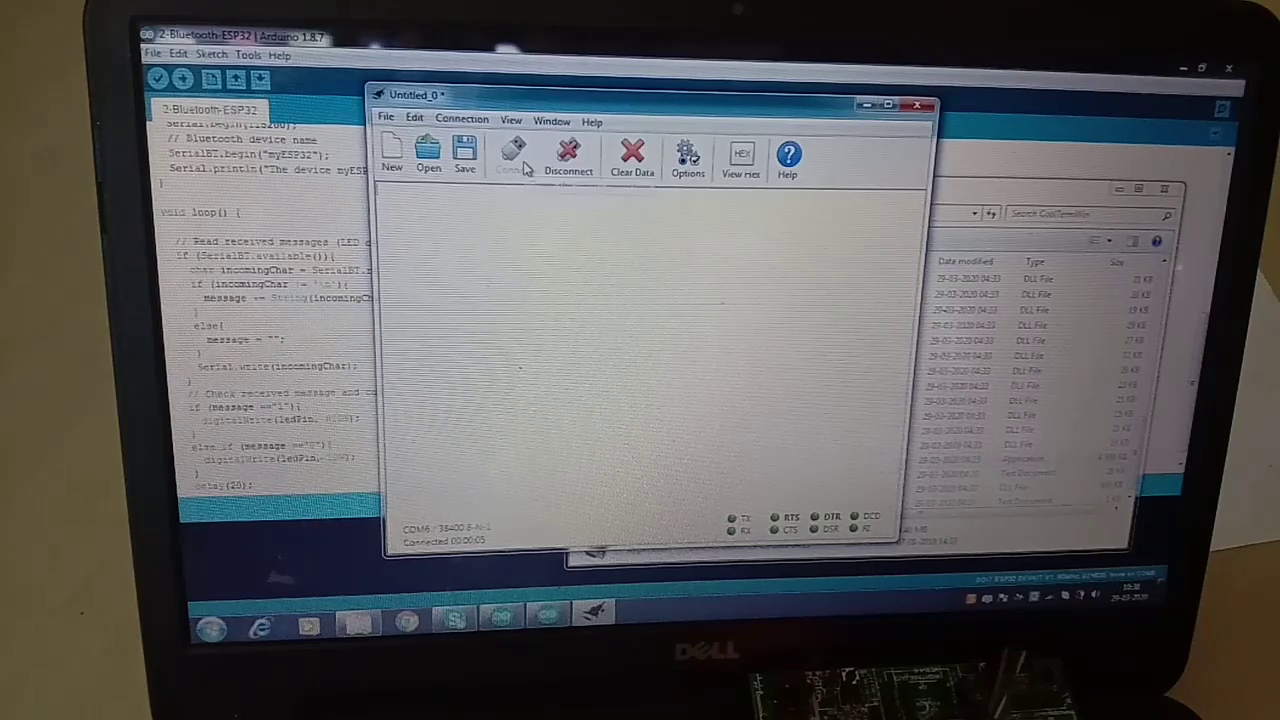
- Try to send a lowercase AT command line to the Bluetooth module
{"action": "type", "text": "at"}
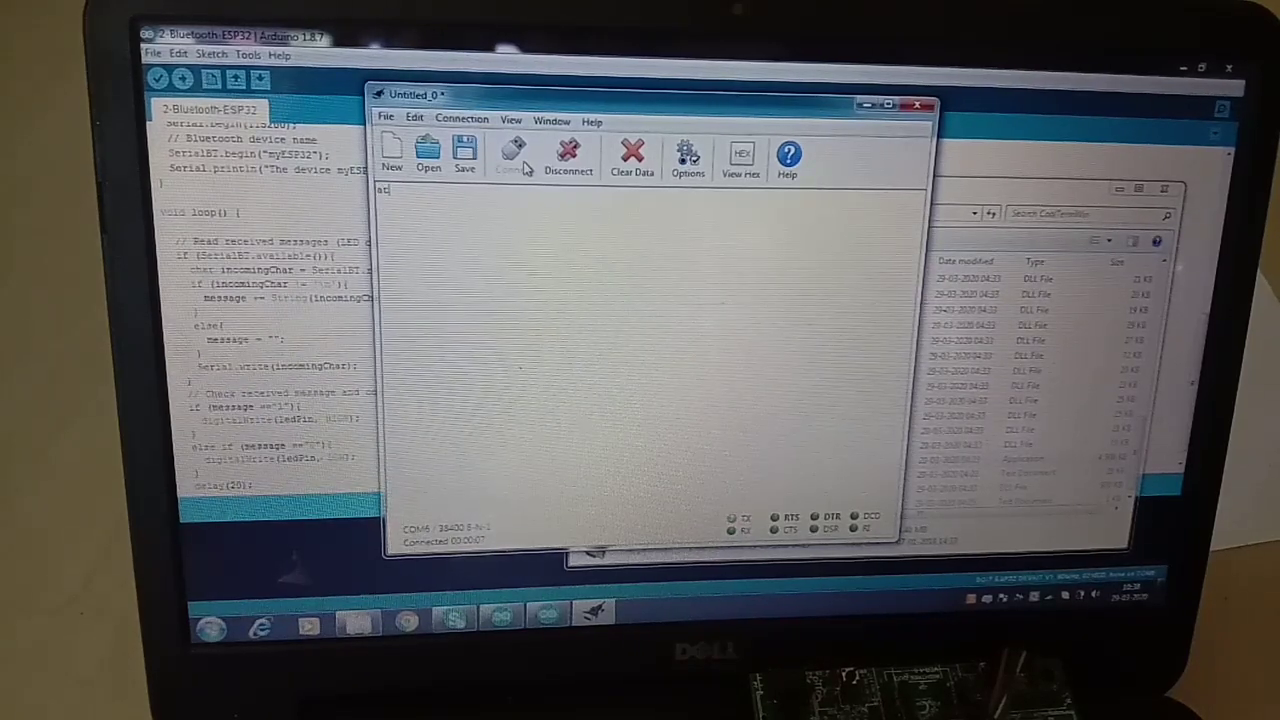
{"action": "type", "text": "+e"}
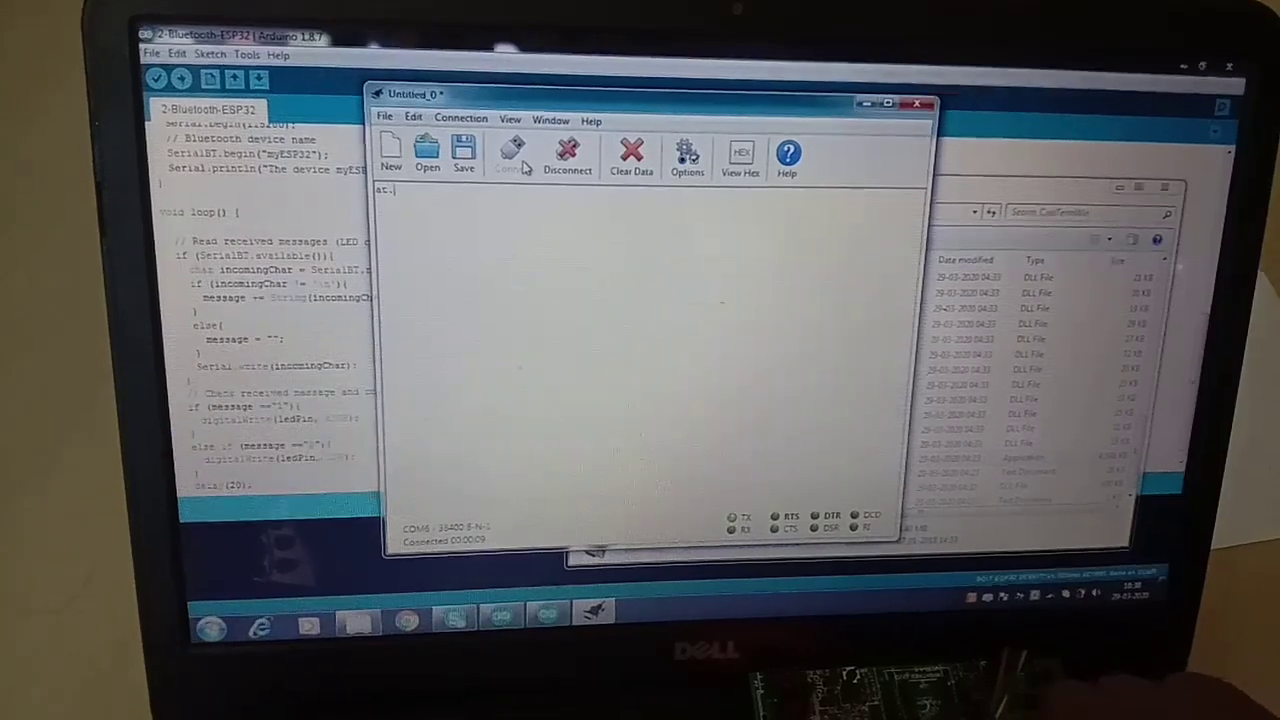
{"action": "type", "text": "e"}
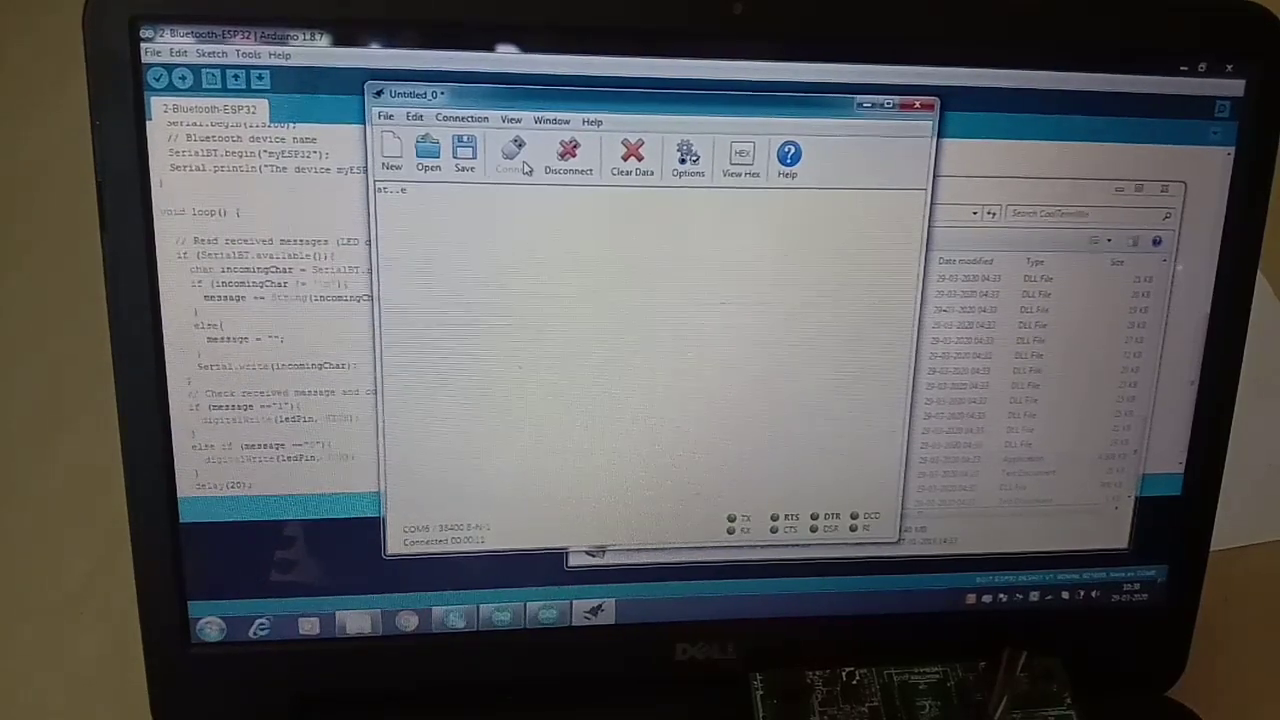
{"action": "type", "text": "ee"}
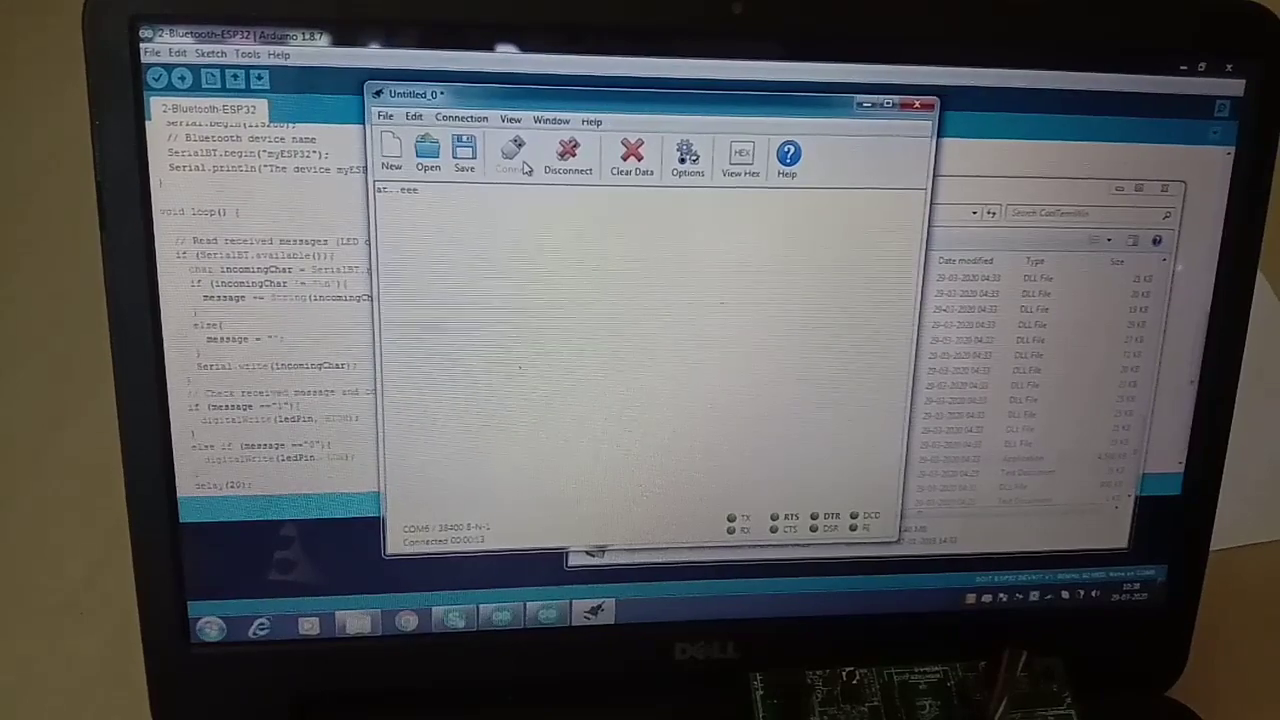
{"action": "type", "text": "e"}
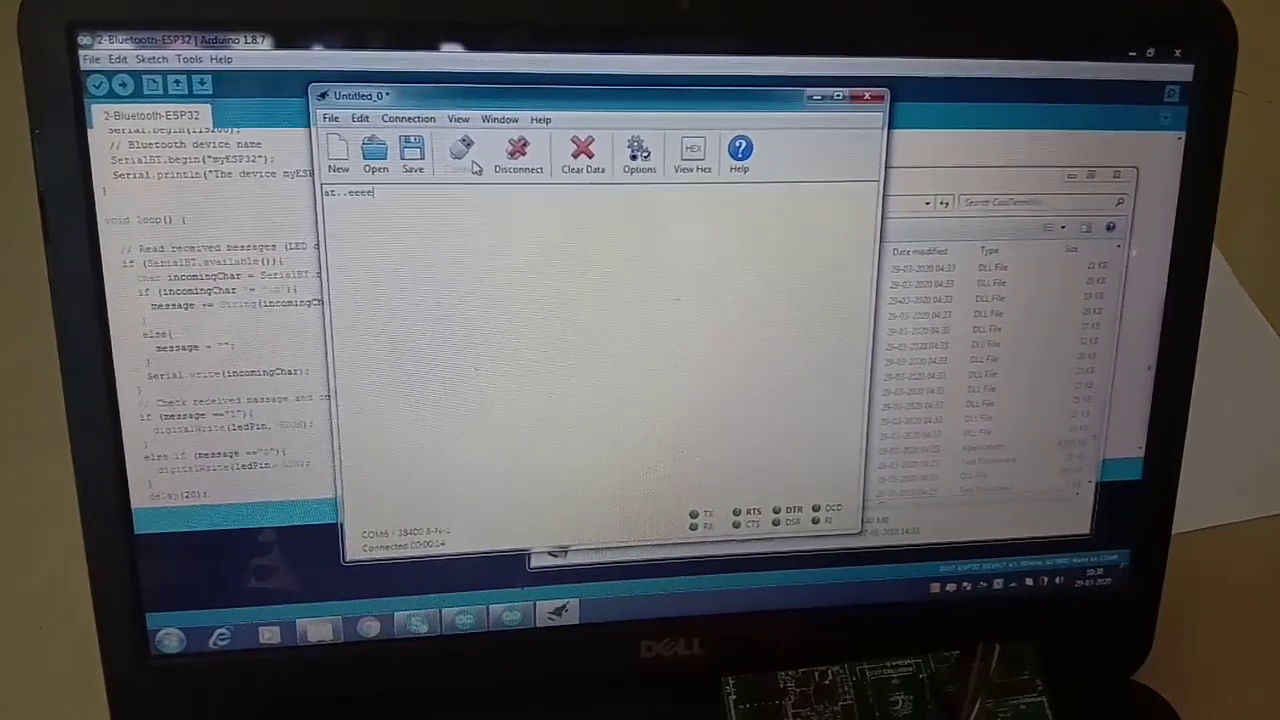
{"action": "type", "text": "l"}
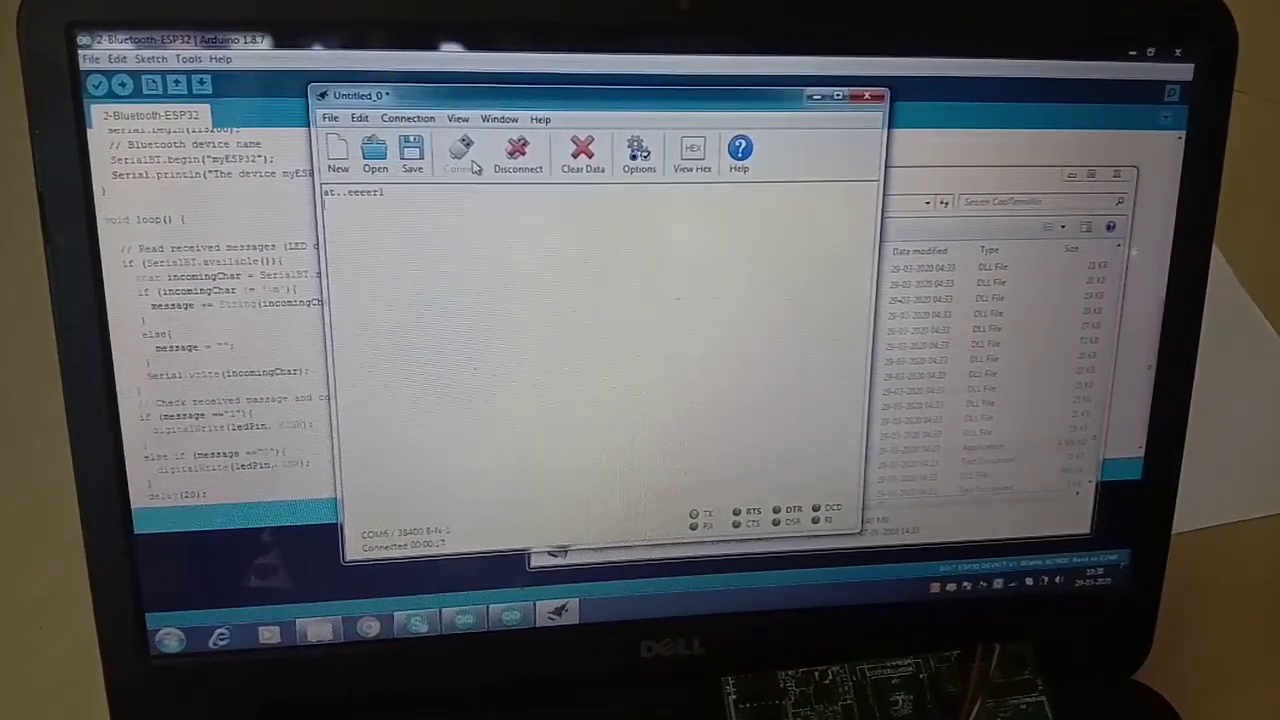
{"action": "key", "text": "Return"}
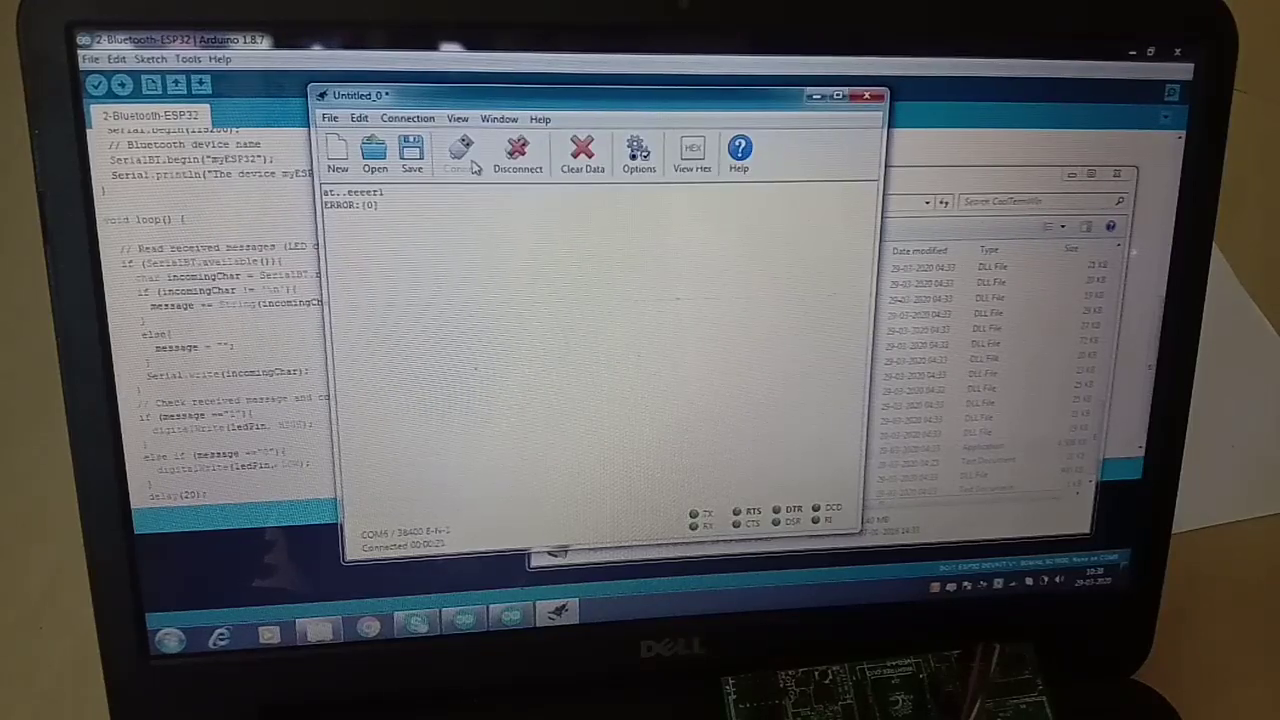
- Send the uppercase test command AT to the Bluetooth module
{"action": "type", "text": "A"}
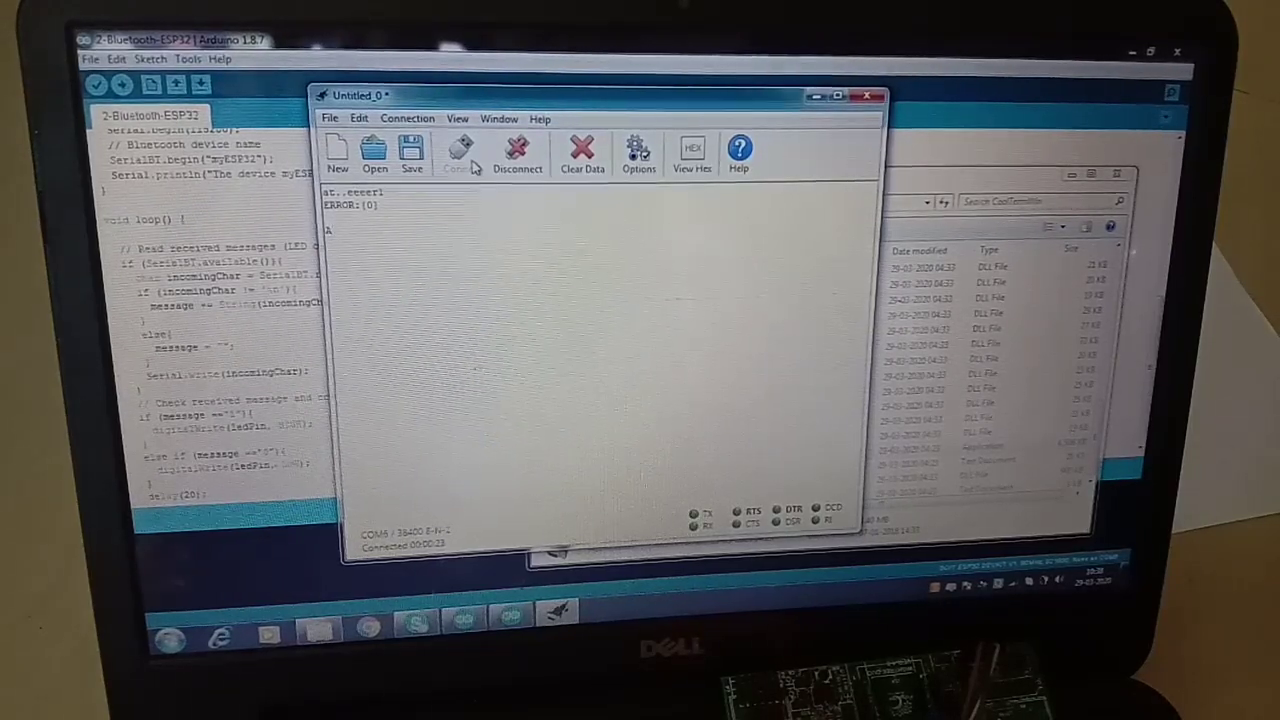
{"action": "type", "text": "T"}
{"action": "key", "text": "Return"}
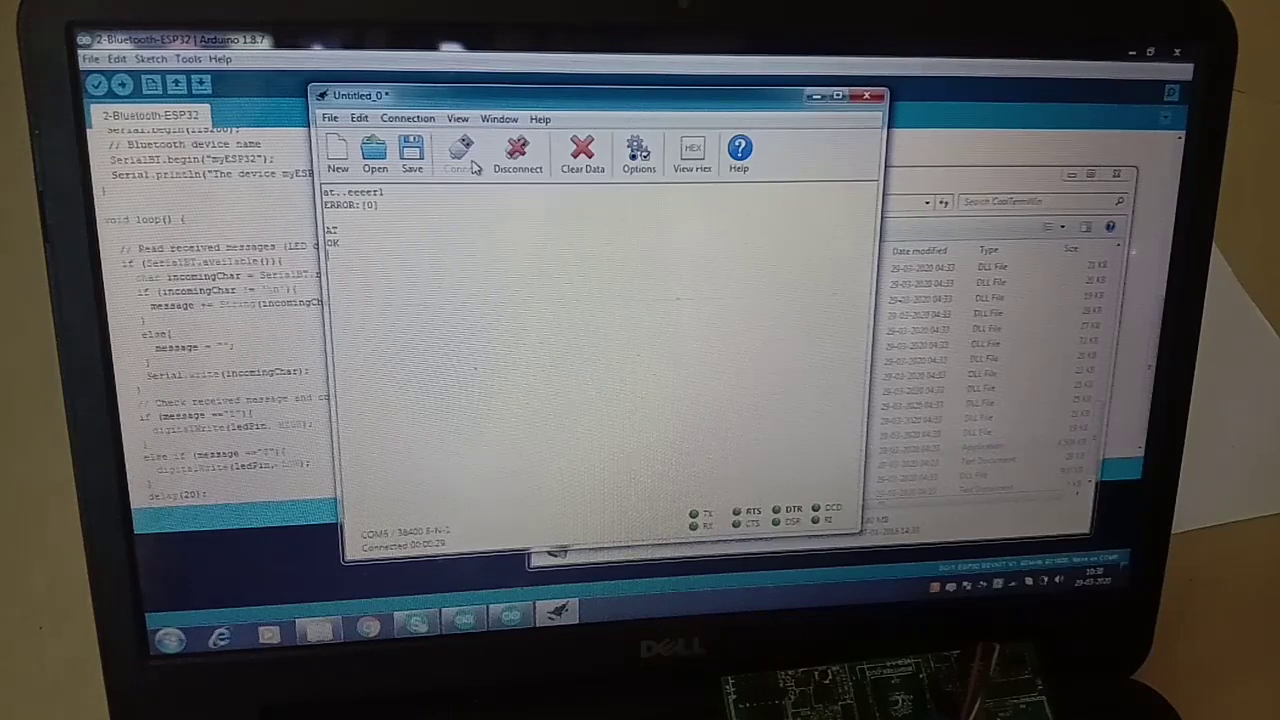
- Query the Bluetooth module's device name with the command AT+NAME?
{"action": "type", "text": "AT"}
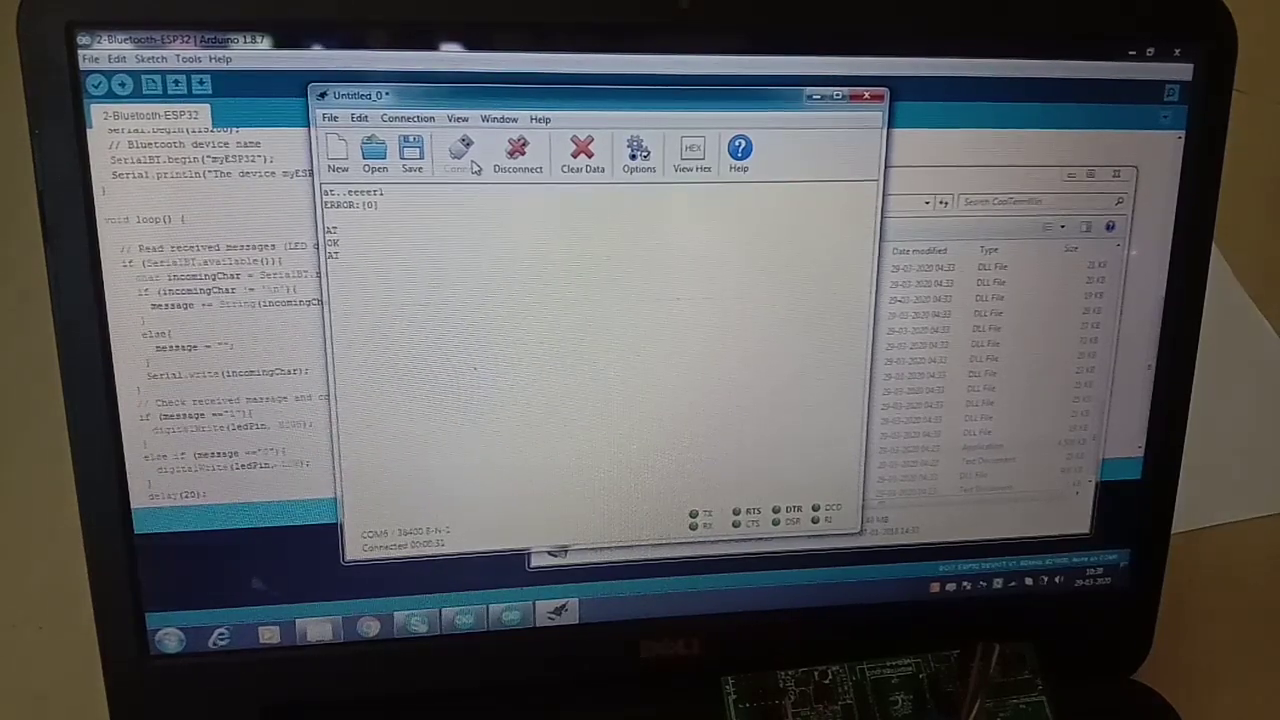
{"action": "type", "text": "+"}
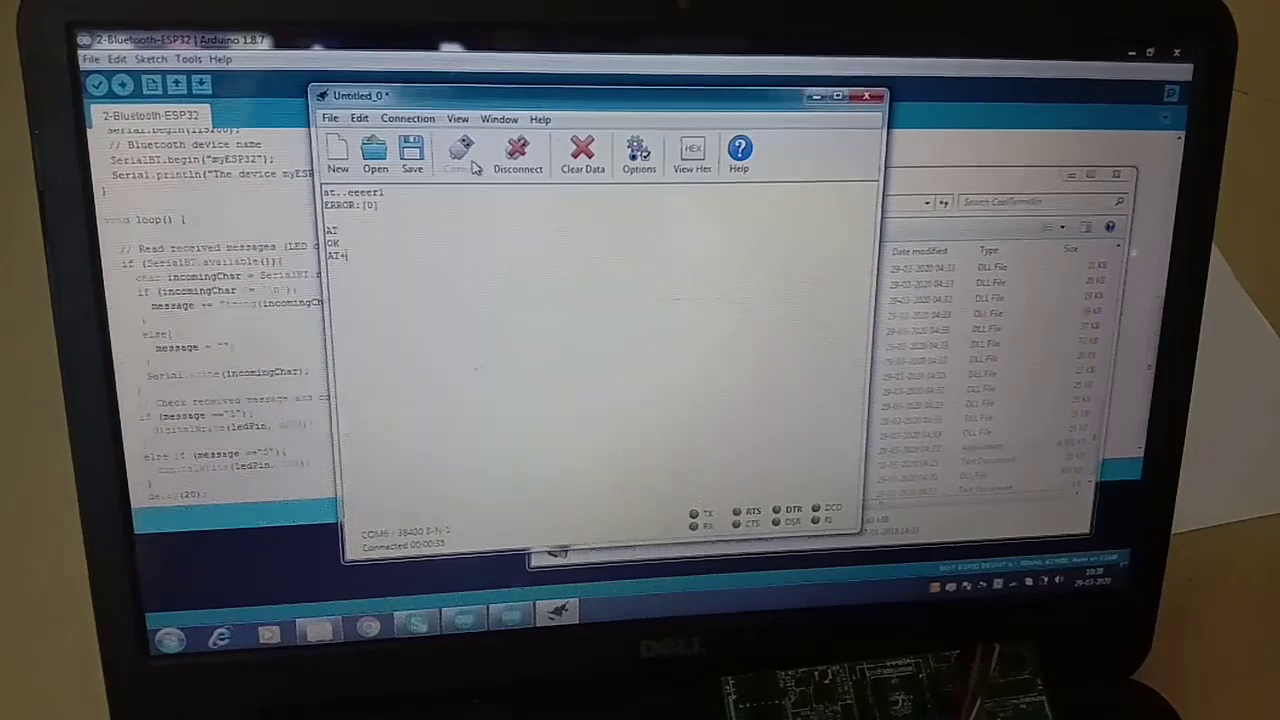
{"action": "type", "text": "NA"}
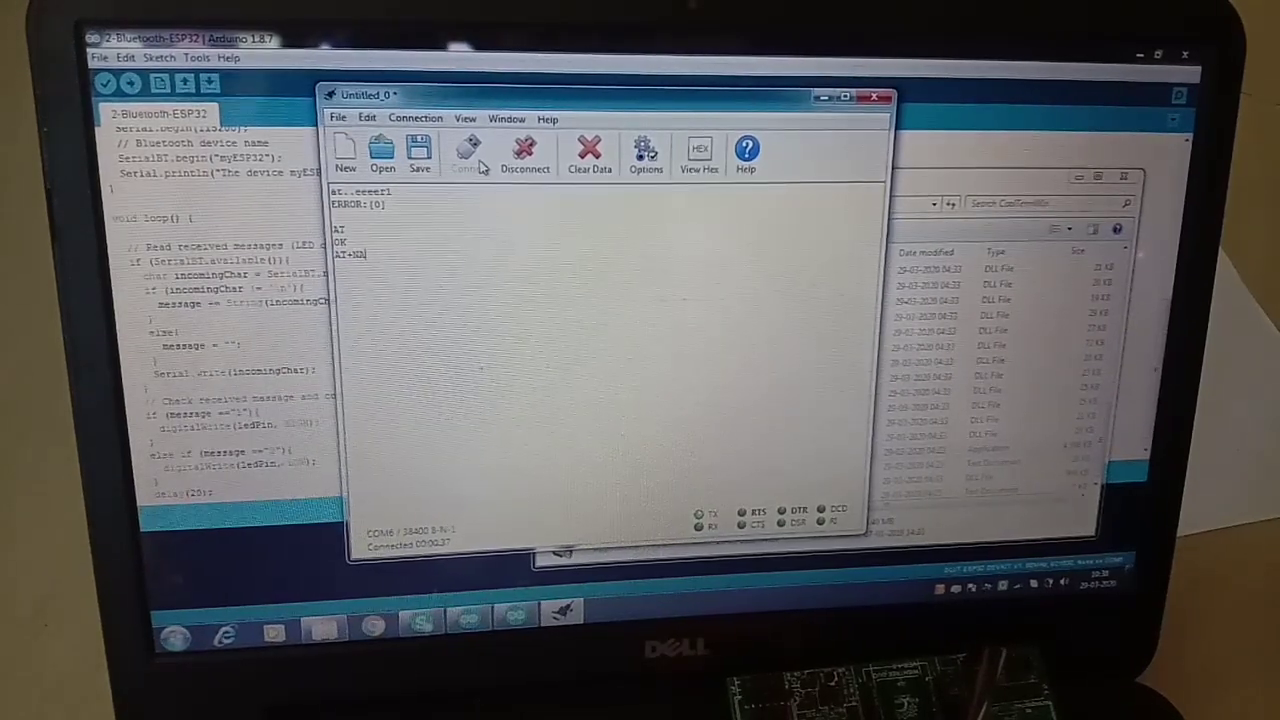
{"action": "type", "text": "ME?"}
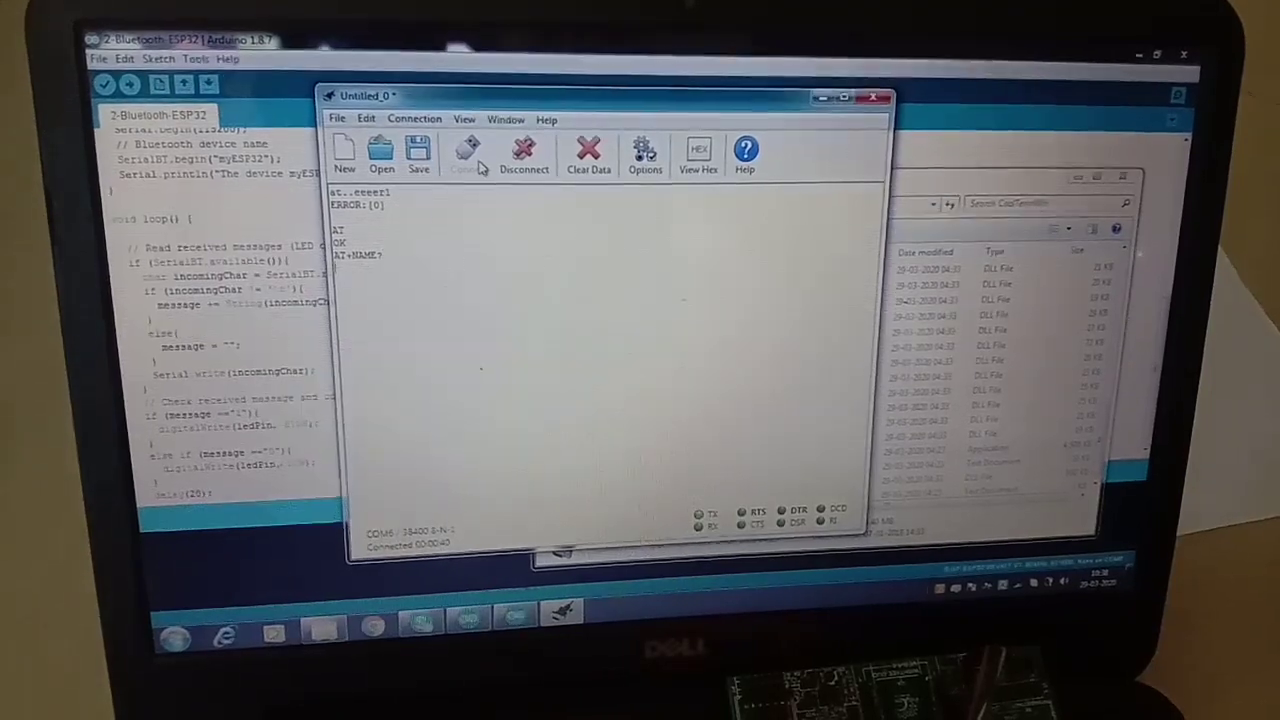
{"action": "key", "text": "Return"}
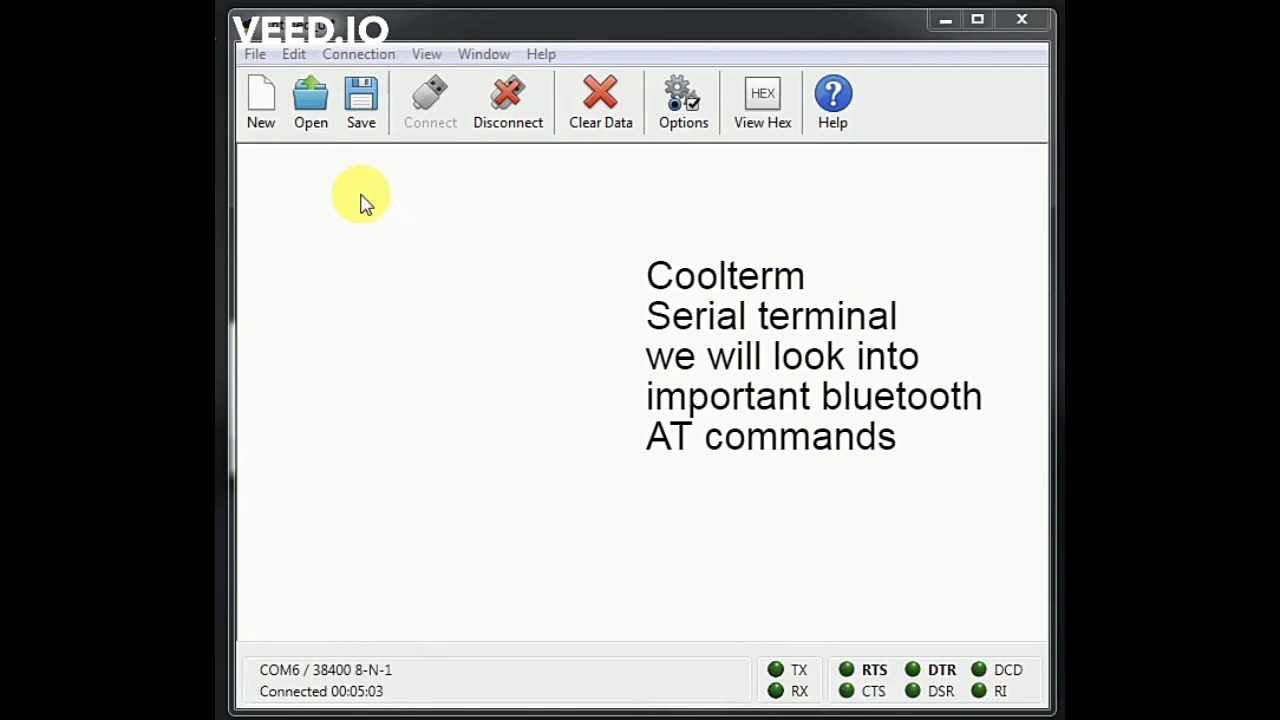
- In the cleared terminal, send the test command AT and query the module's name with AT+NAME?
{"action": "left_click", "coordinate": [314, 178]}
{"action": "type", "text": "AT"}
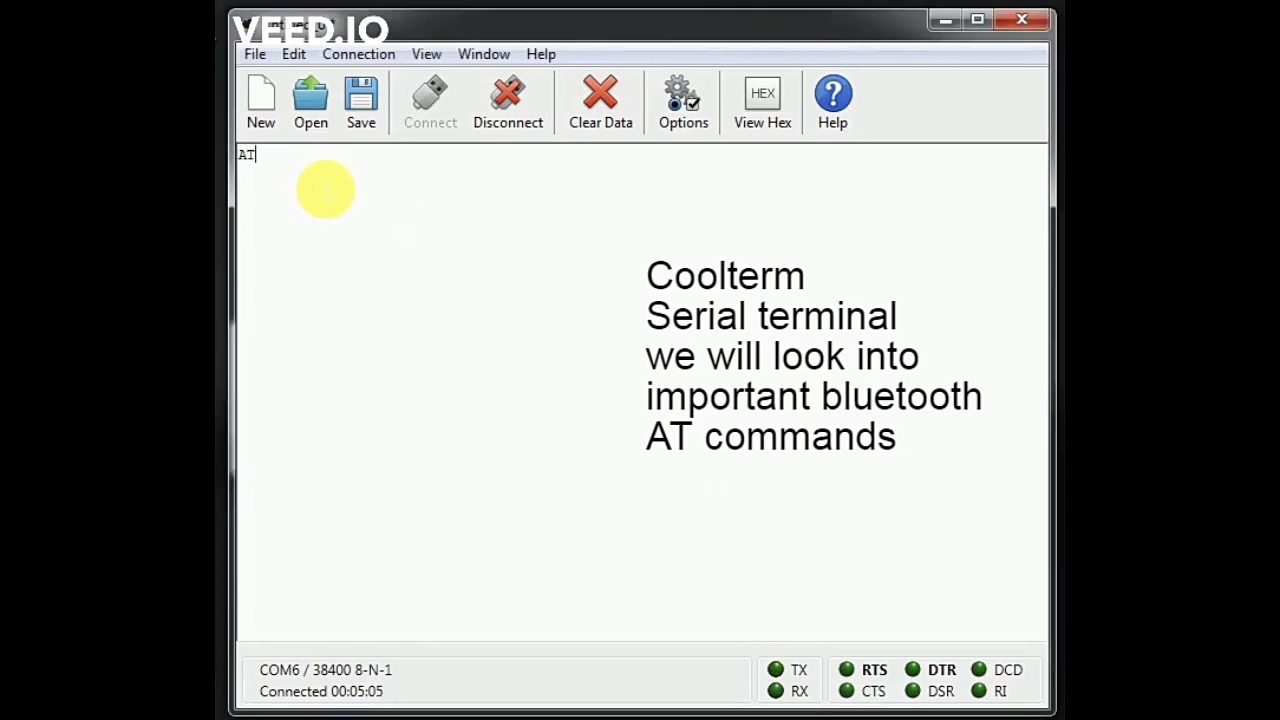
{"action": "key", "text": "Return"}
{"action": "type", "text": "AT+NAME?"}
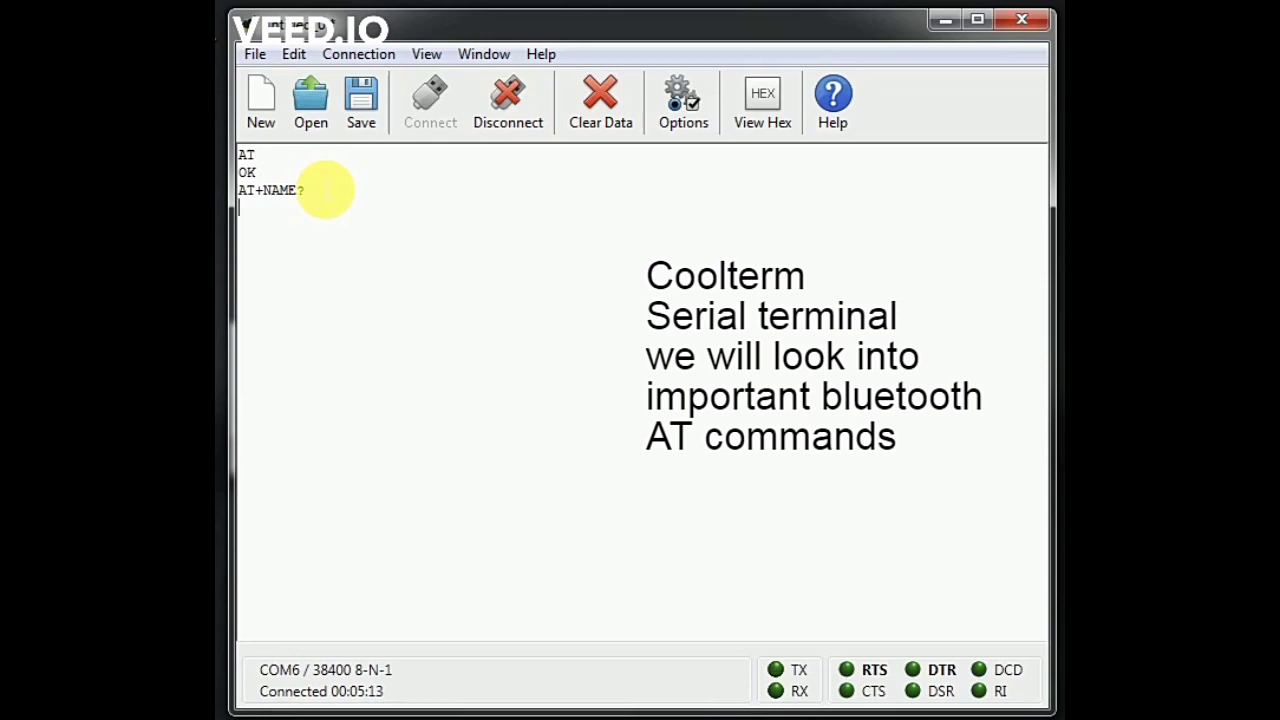
{"action": "type", "text": " +NAME:HC-05 OK AT"}
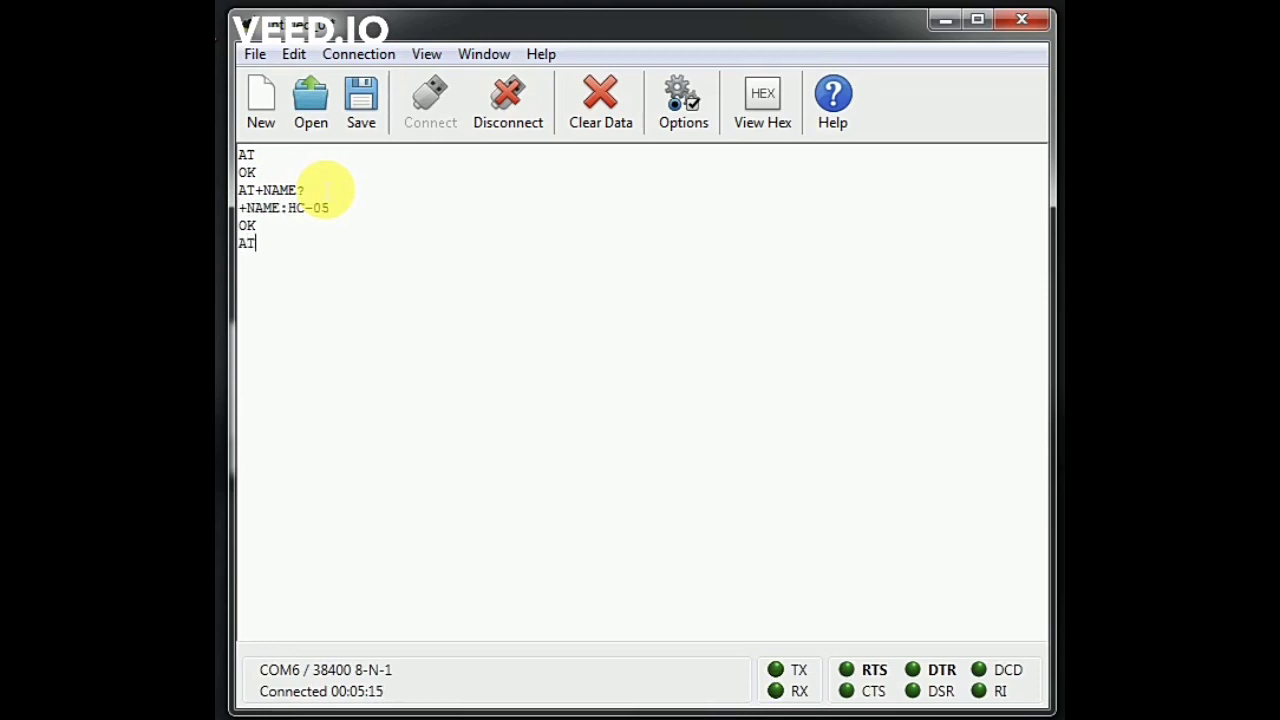
- Query the module's pairing password with AT+PSWD? and its firmware version with AT+VERSION?
{"action": "type", "text": "+PSWD?"}
{"action": "key", "text": "Return"}
{"action": "type", "text": "A"}
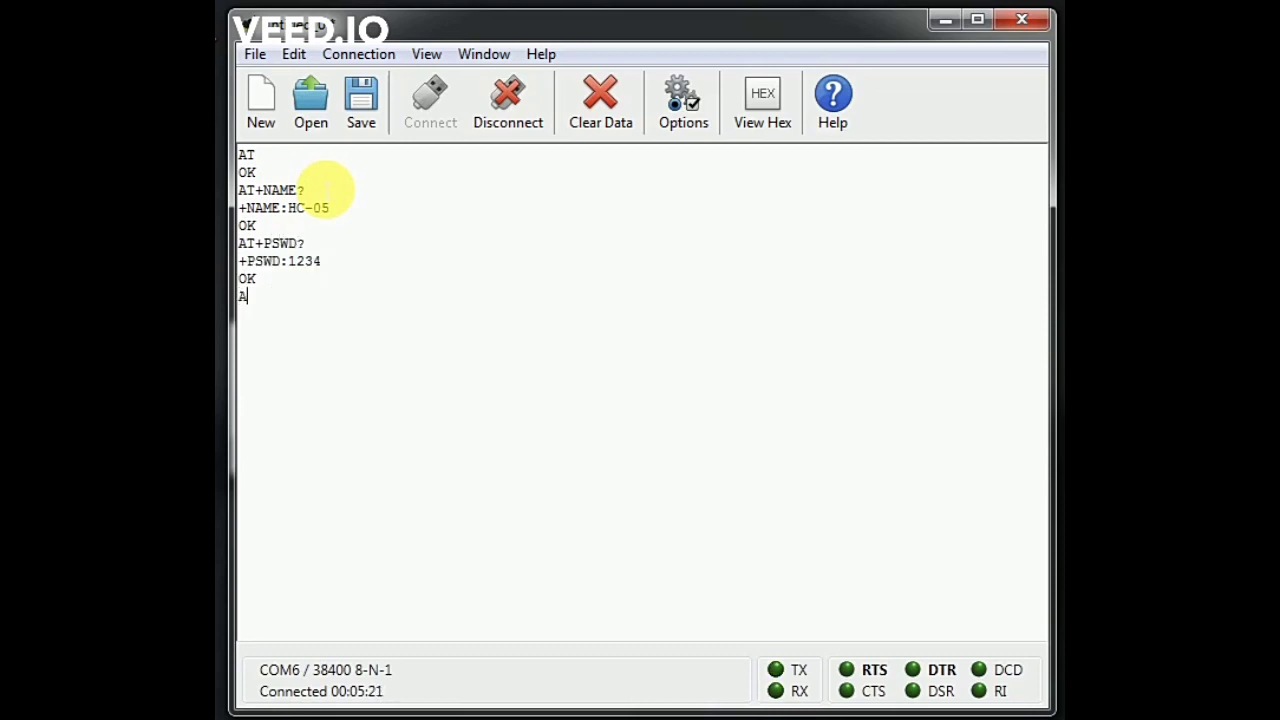
{"action": "type", "text": "T+VERSION?"}
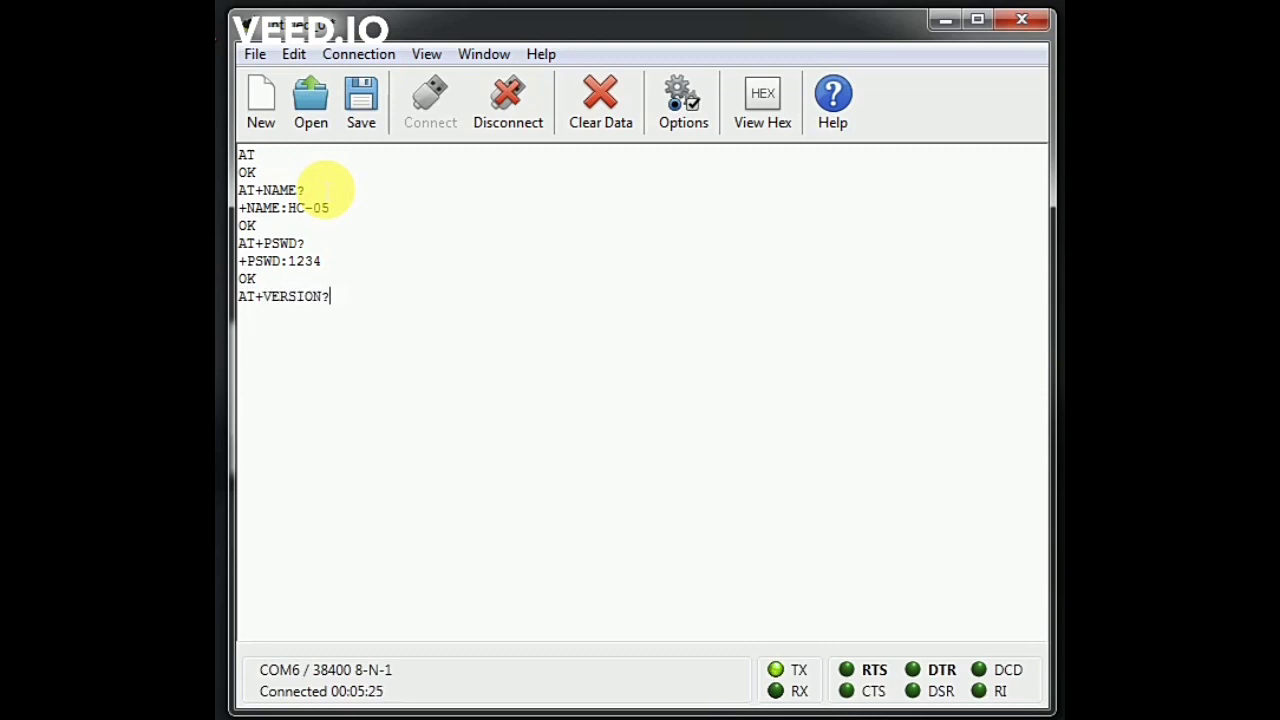
{"action": "key", "text": "Return"}
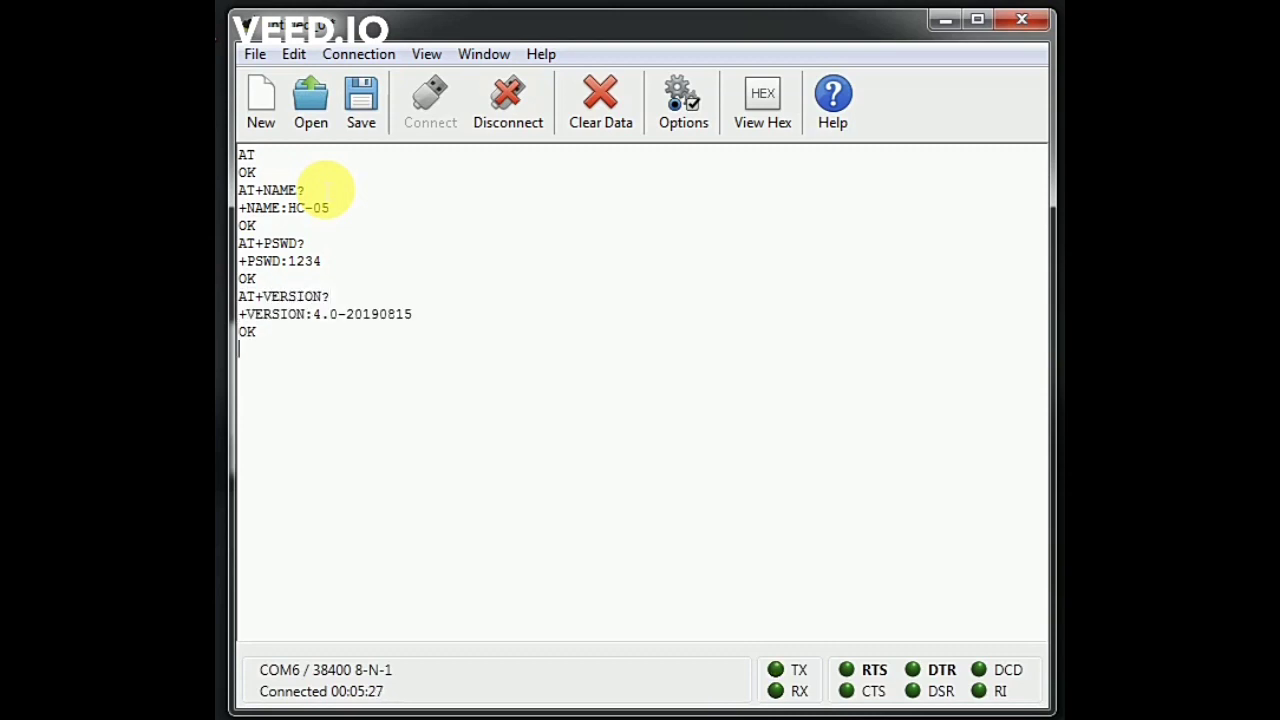
- Query the module's serial settings with AT+UART? and its Bluetooth address with AT+ADDR?
{"action": "type", "text": "AT+UART?"}
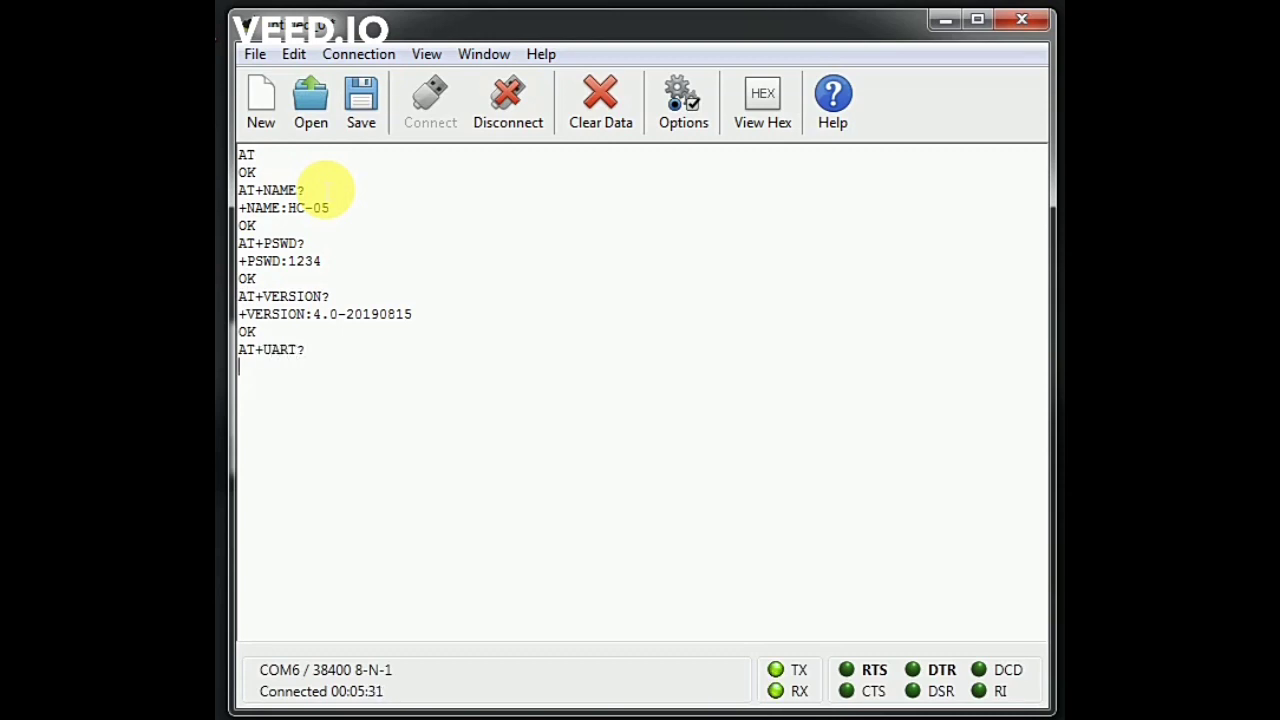
{"action": "key", "text": "Return"}
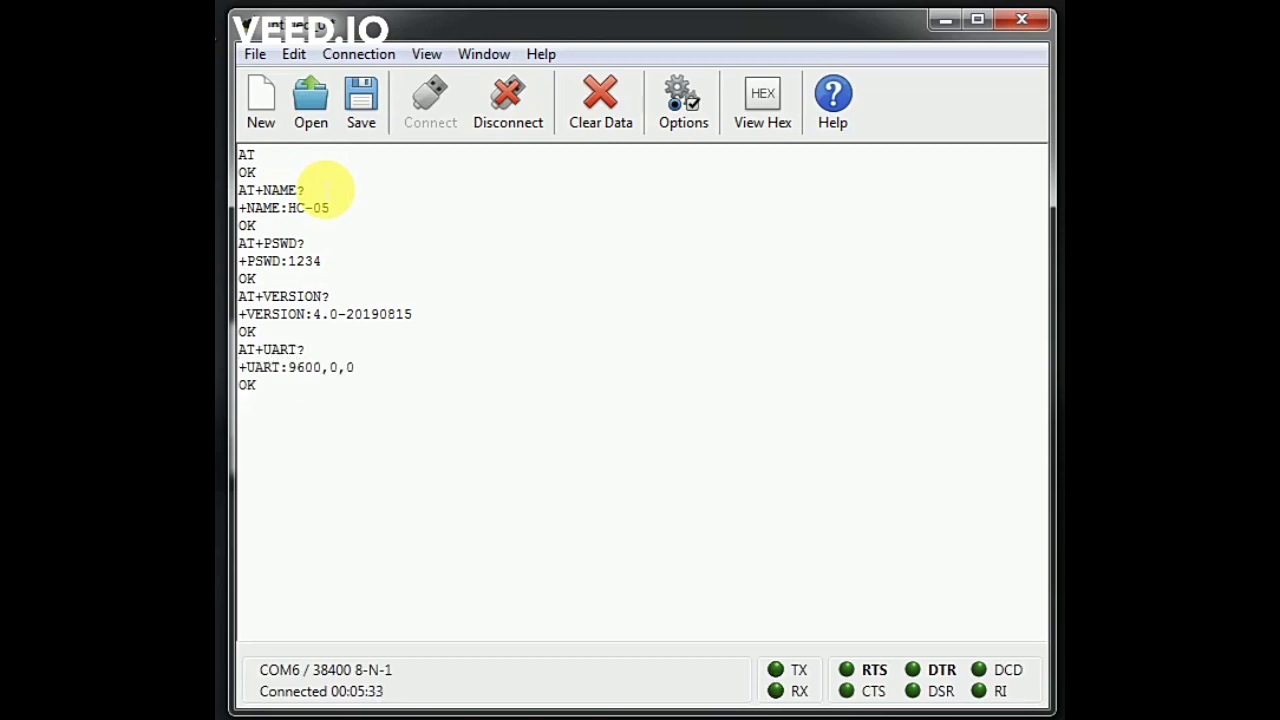
{"action": "type", "text": "AT+ADDR?"}
{"action": "key", "text": "Return"}
- Query the module's role with AT+ROLE? and its connection mode with AT+CMODE?
{"action": "type", "text": "AT"}
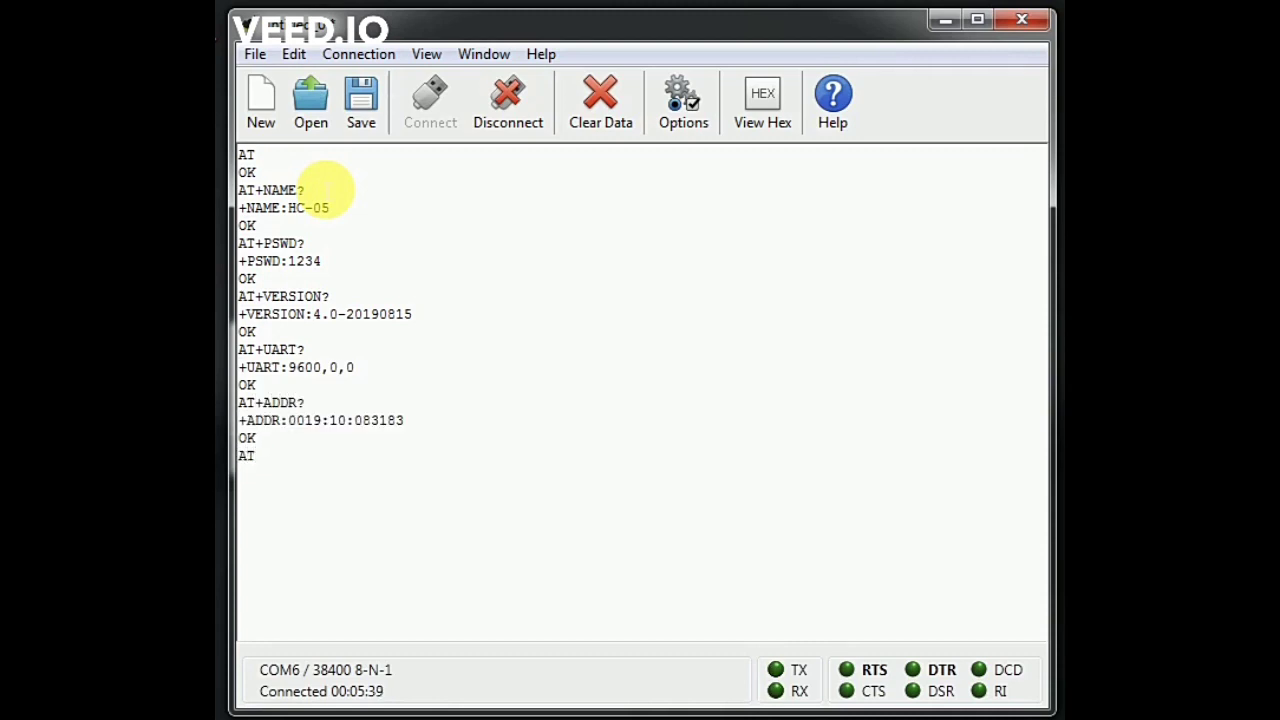
{"action": "type", "text": "+ROLE?"}
{"action": "key", "text": "Return"}
{"action": "type", "text": "AT"}
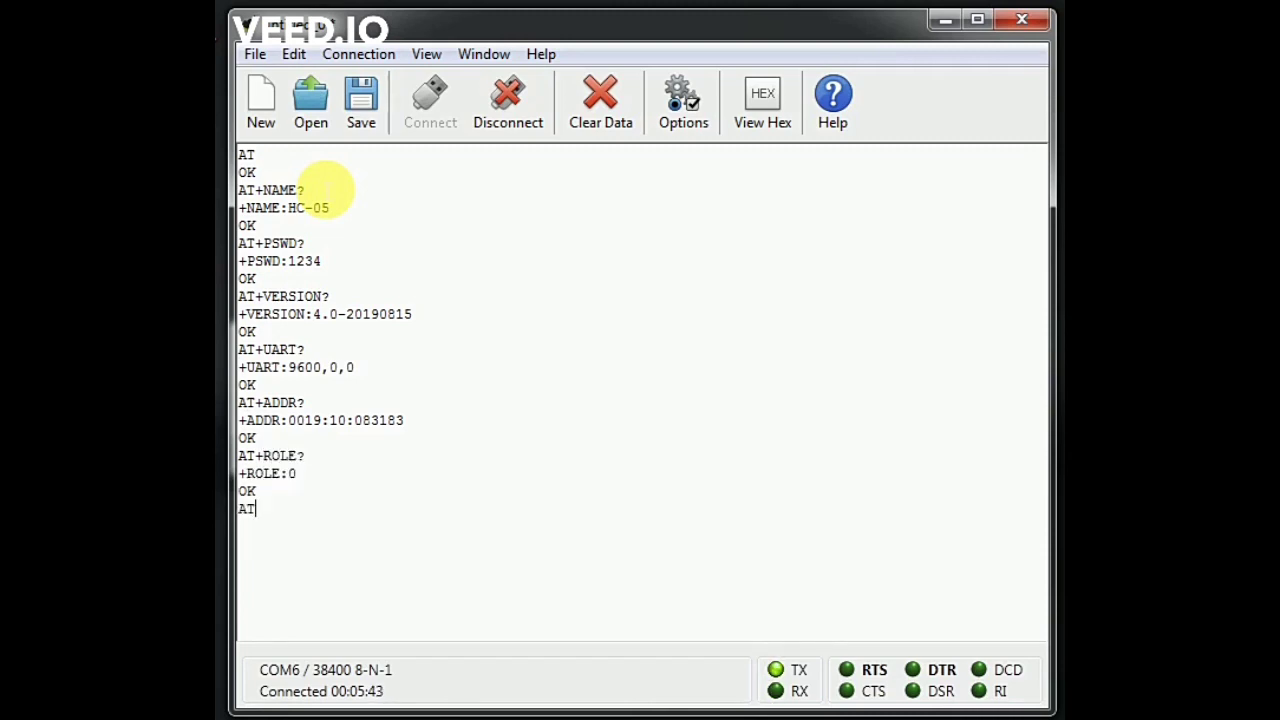
{"action": "type", "text": "+CMODE?"}
{"action": "key", "text": "Return"}
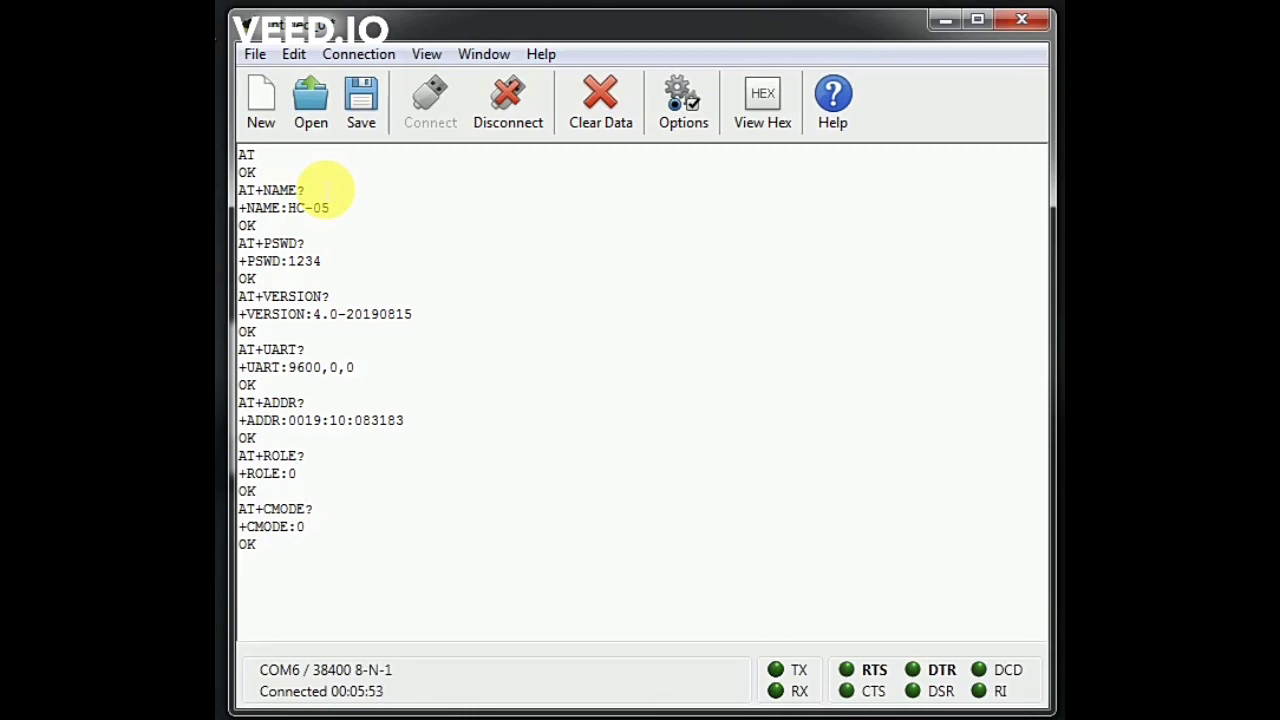
- Enter the note NOW WE ARE MAKING IT A SLAVE on its own line in the terminal
{"action": "type", "text": "NOW WE ARE"}
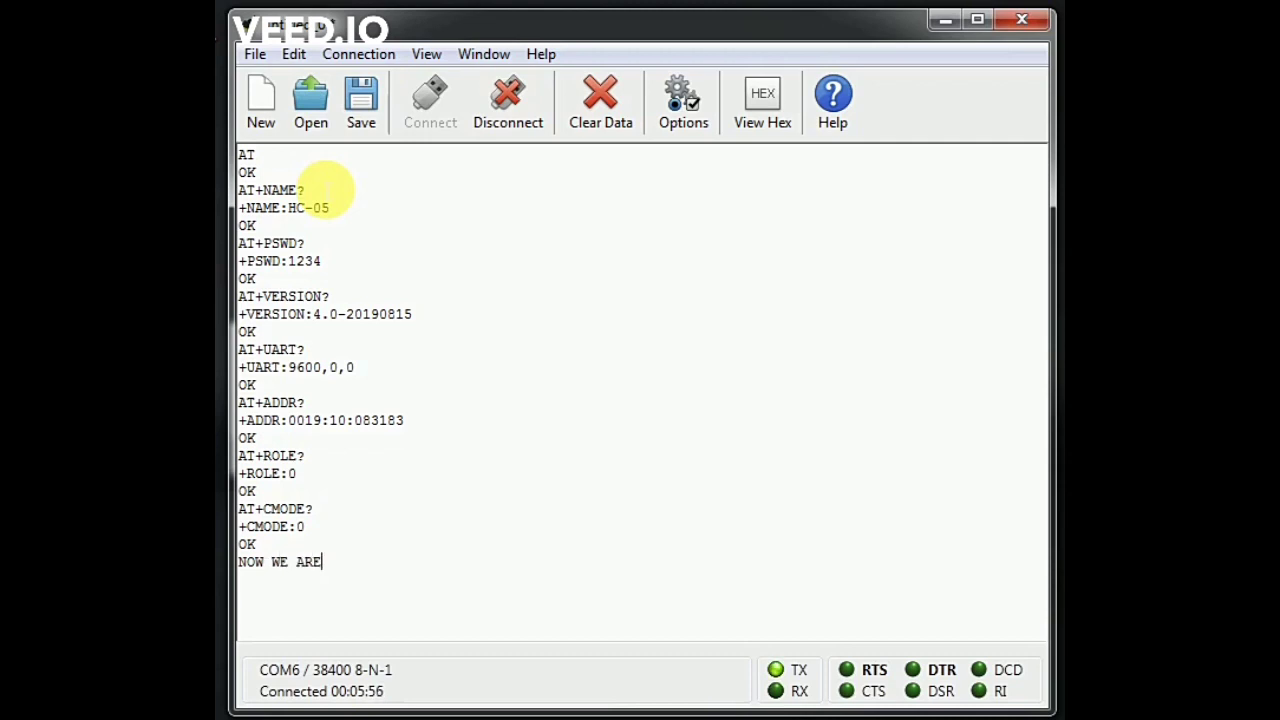
{"action": "type", "text": " MAKING IT A "}
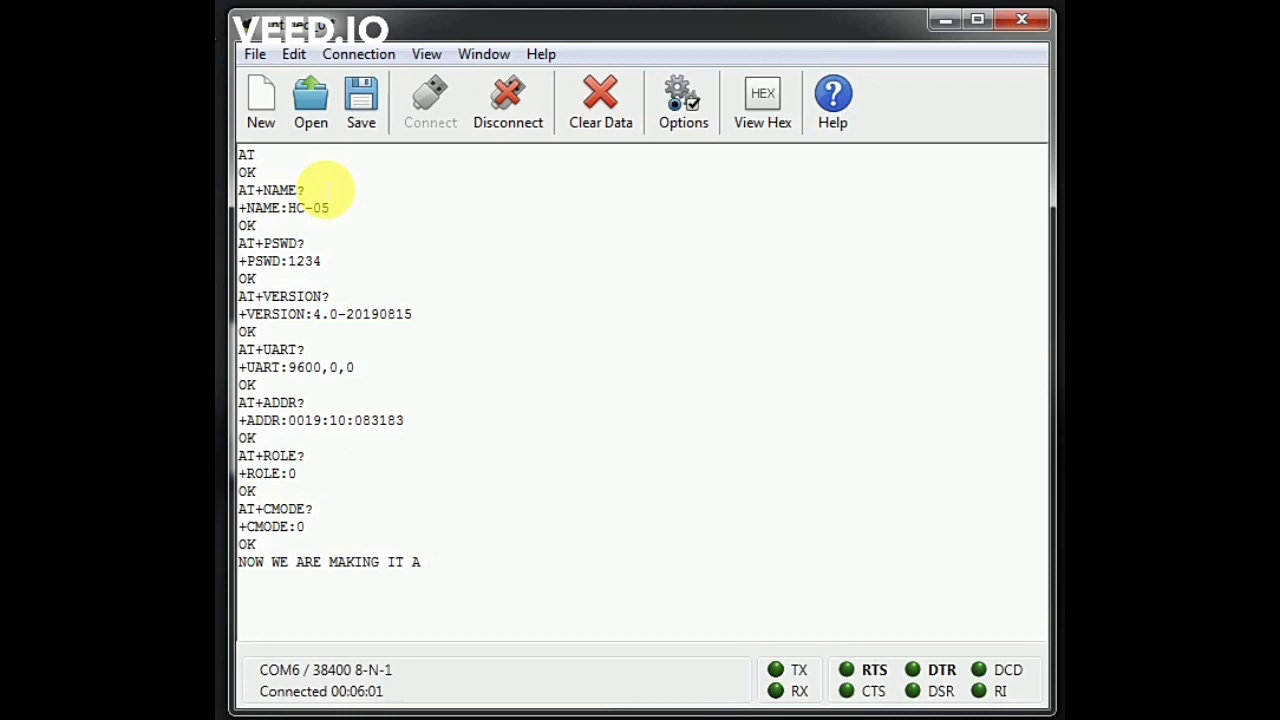
{"action": "type", "text": "SLAVE"}
{"action": "key", "text": "Return"}
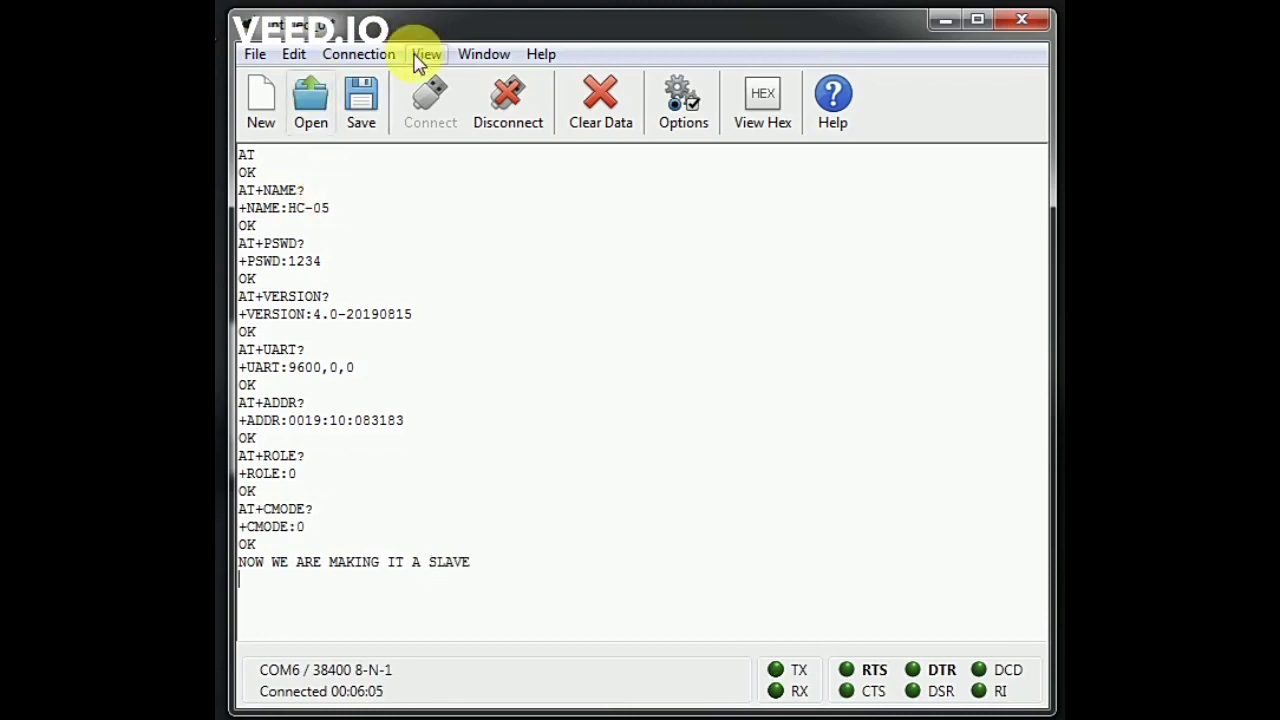
- Clear the terminal's data and send the test command AT
{"action": "left_click", "coordinate": [601, 112]}
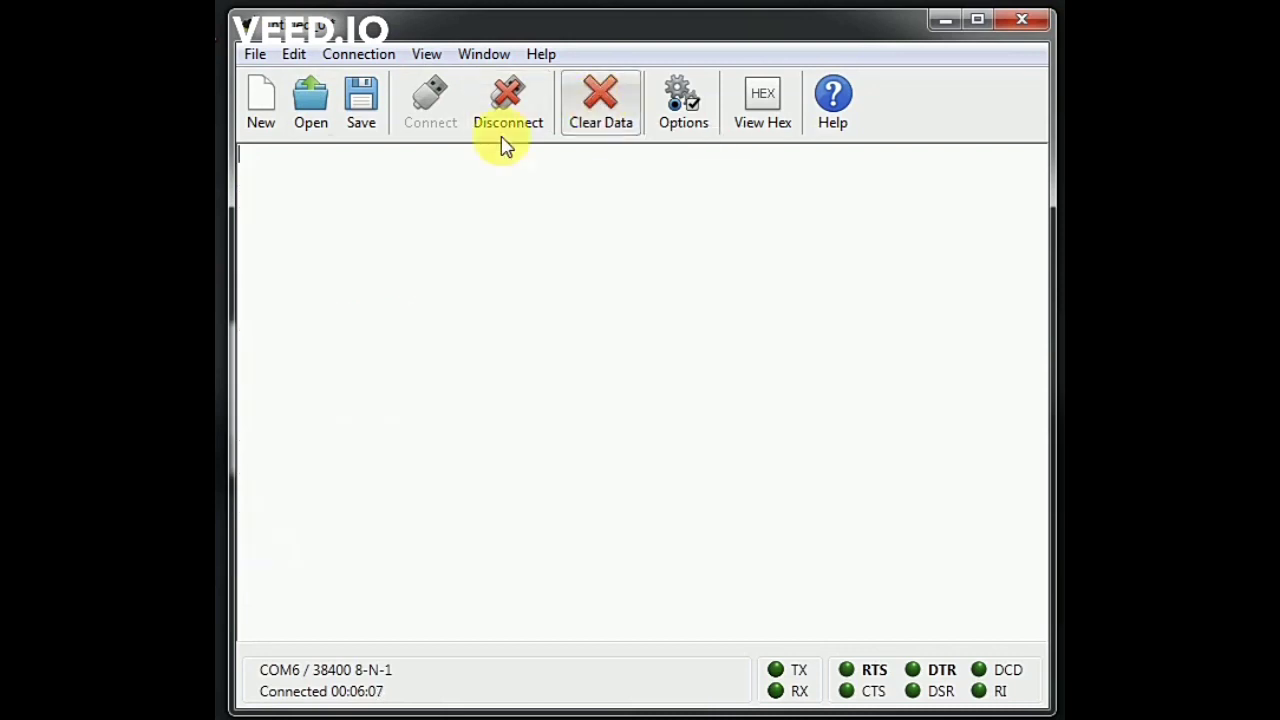
{"action": "left_click", "coordinate": [380, 198]}
{"action": "type", "text": "AT"}
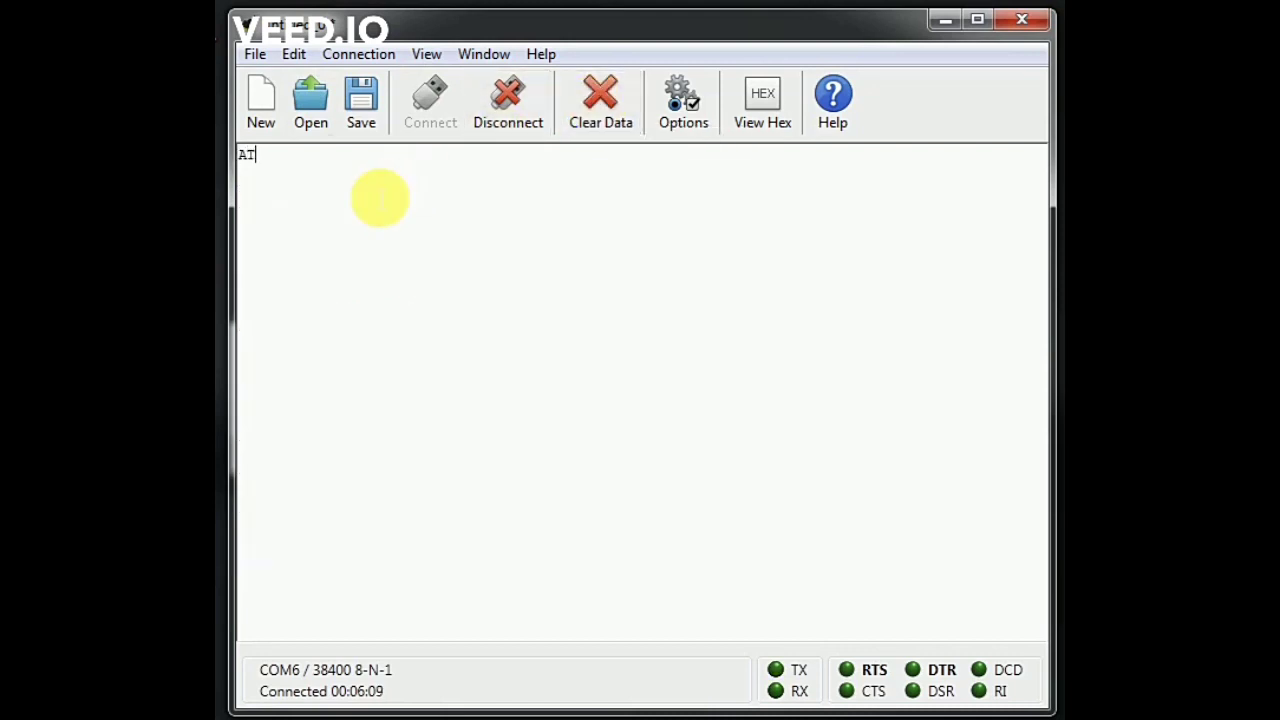
{"action": "key", "text": "Return"}
- Set the Bluetooth module's name to bt..XXX with the command AT+NAME=bt..XXX
{"action": "type", "text": "AT+NAME"}
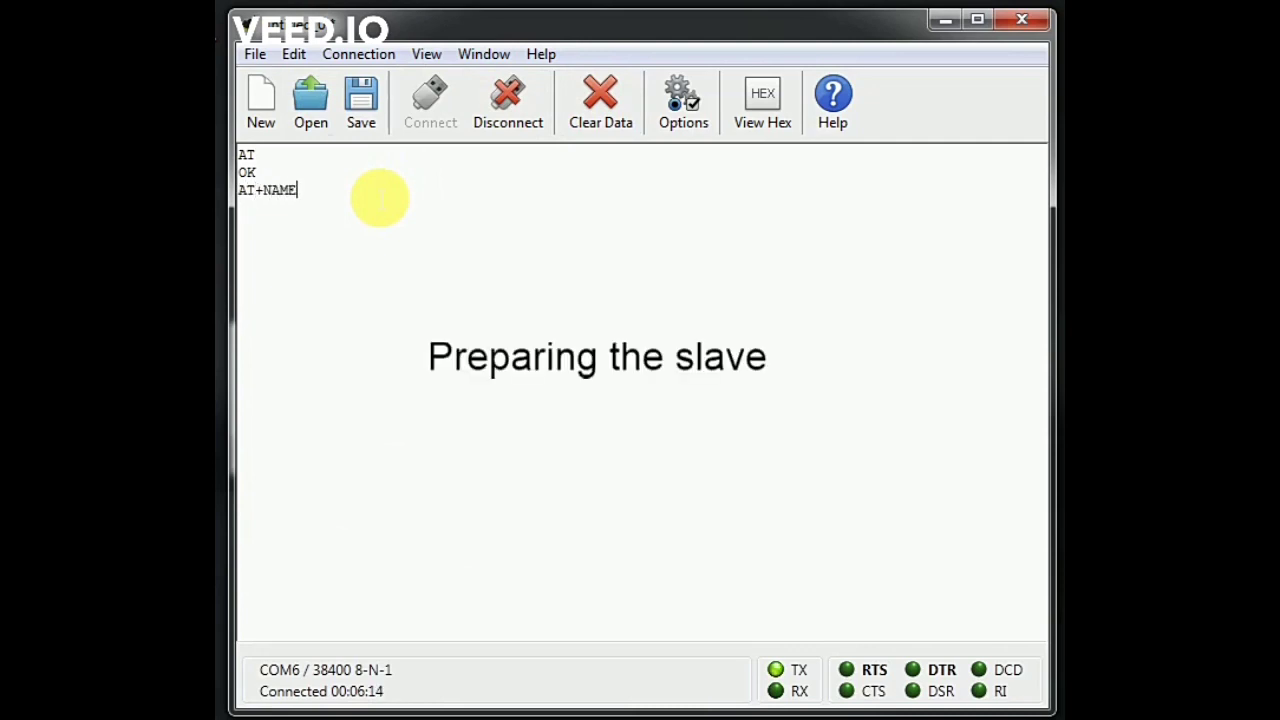
{"action": "type", "text": "=bt..XXX"}
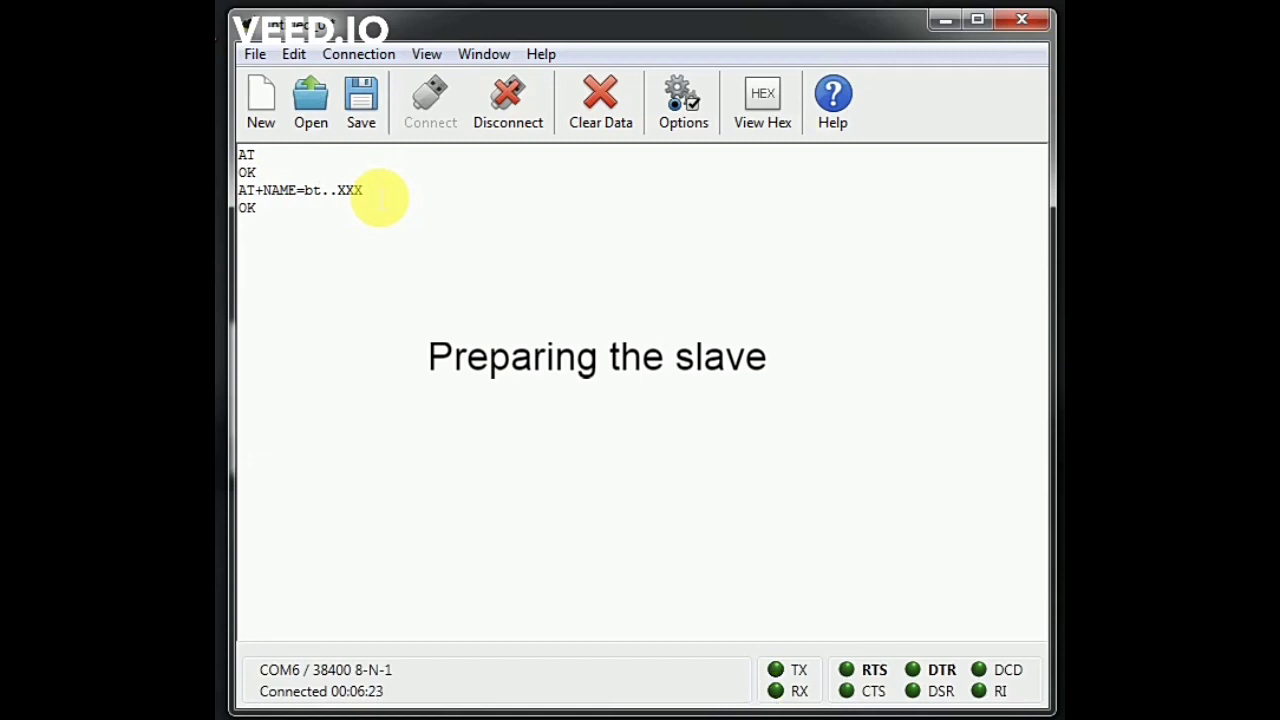
{"action": "type", "text": " OK ZT"}
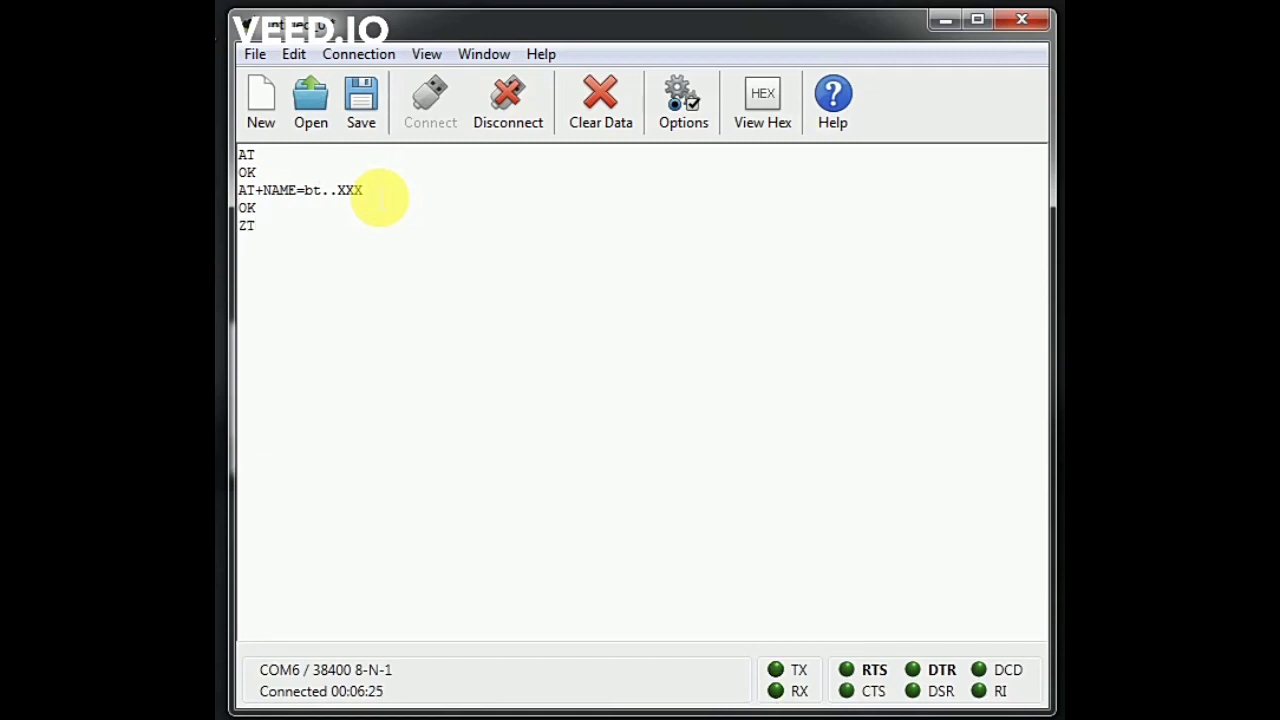
{"action": "type", "text": "..AT"}
{"action": "type", "text": ". ERROR:[0] "}
- Query the module's current device name with AT+NAME?
{"action": "type", "text": "AT"}
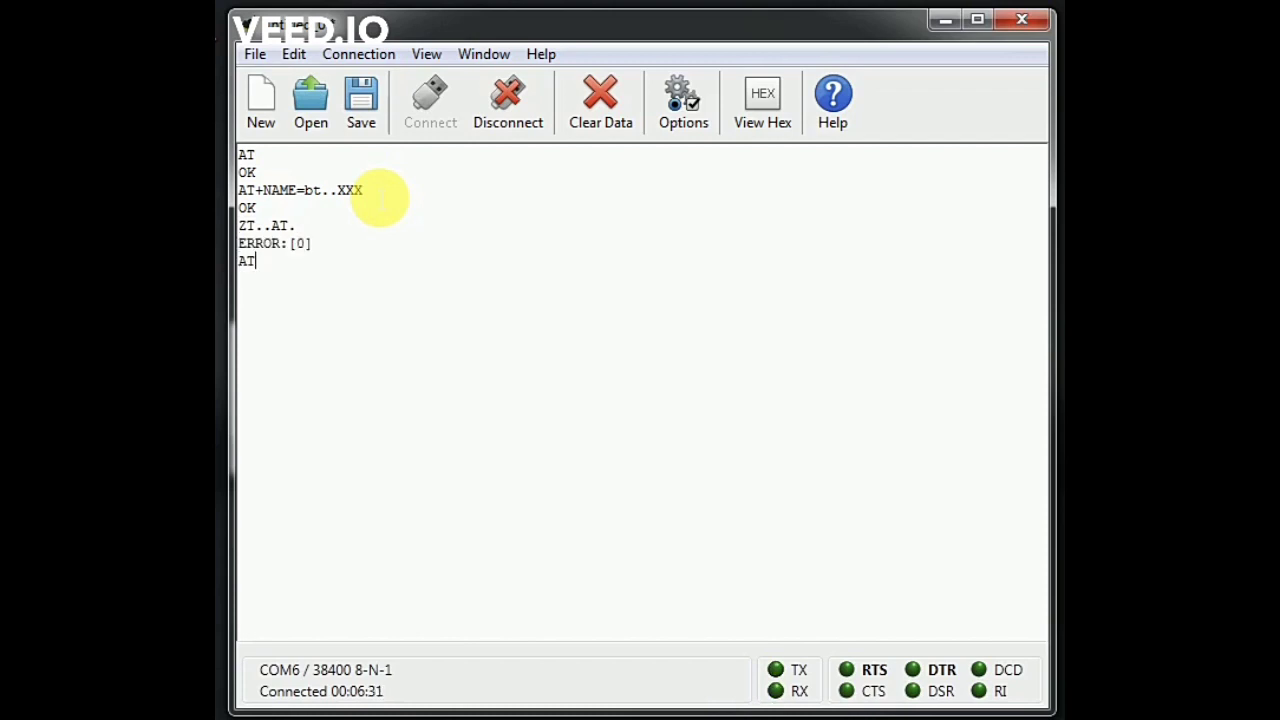
{"action": "type", "text": "+NAME?"}
{"action": "key", "text": "Return"}
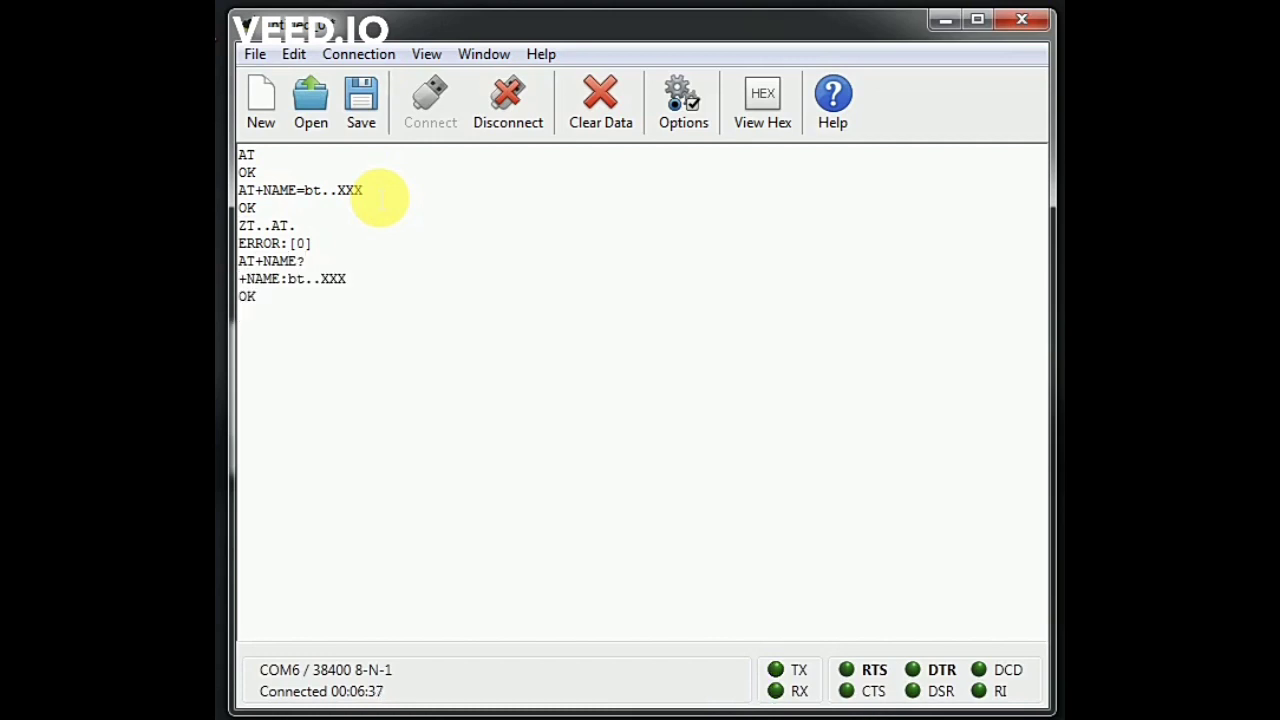
- Enter the note WE CHANGE THE NAME and rename the module with the command AT+NAME=SLAVE
{"action": "type", "text": "WE CHANGE THE NAME"}
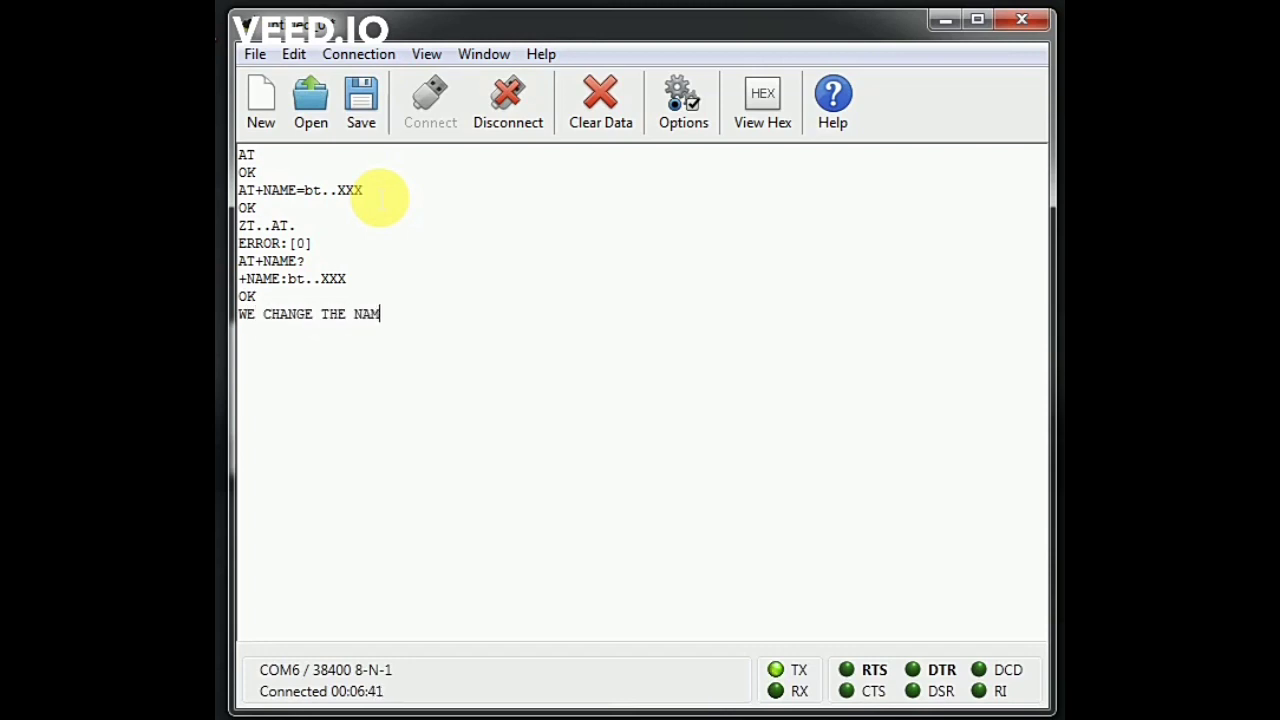
{"action": "key", "text": "Return"}
{"action": "type", "text": "AT+NAME=SLAVE"}
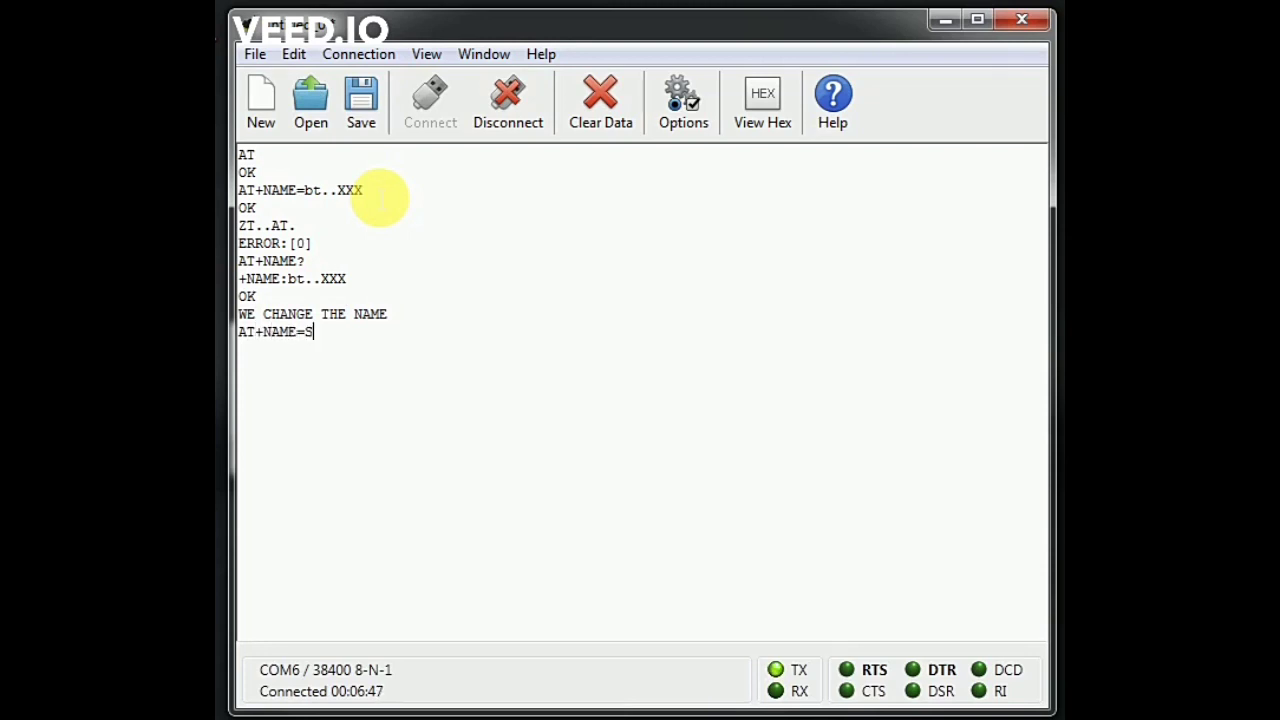
{"action": "key", "text": "Return"}
- Try to set the module's role by sending the command AT+ROLE=. in the terminal
{"action": "type", "text": "AT"}
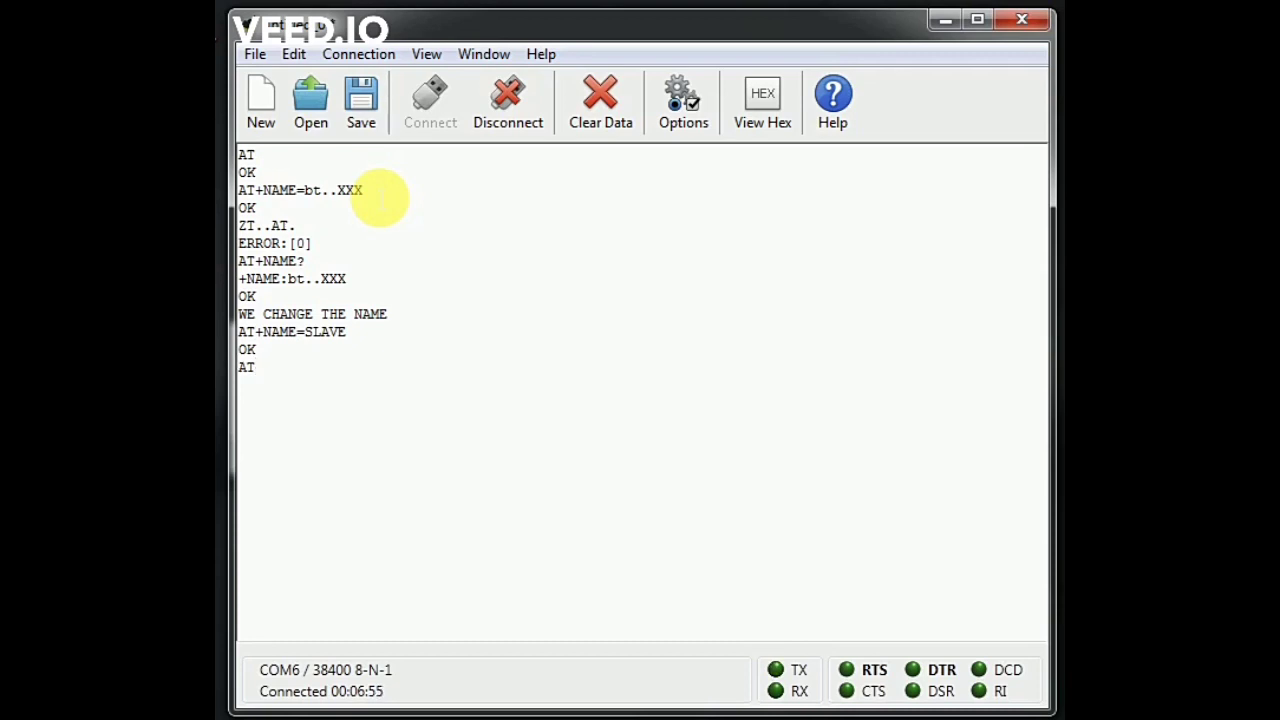
{"action": "type", "text": "+ROLE="}
{"action": "type", "text": "."}
{"action": "key", "text": "Return"}
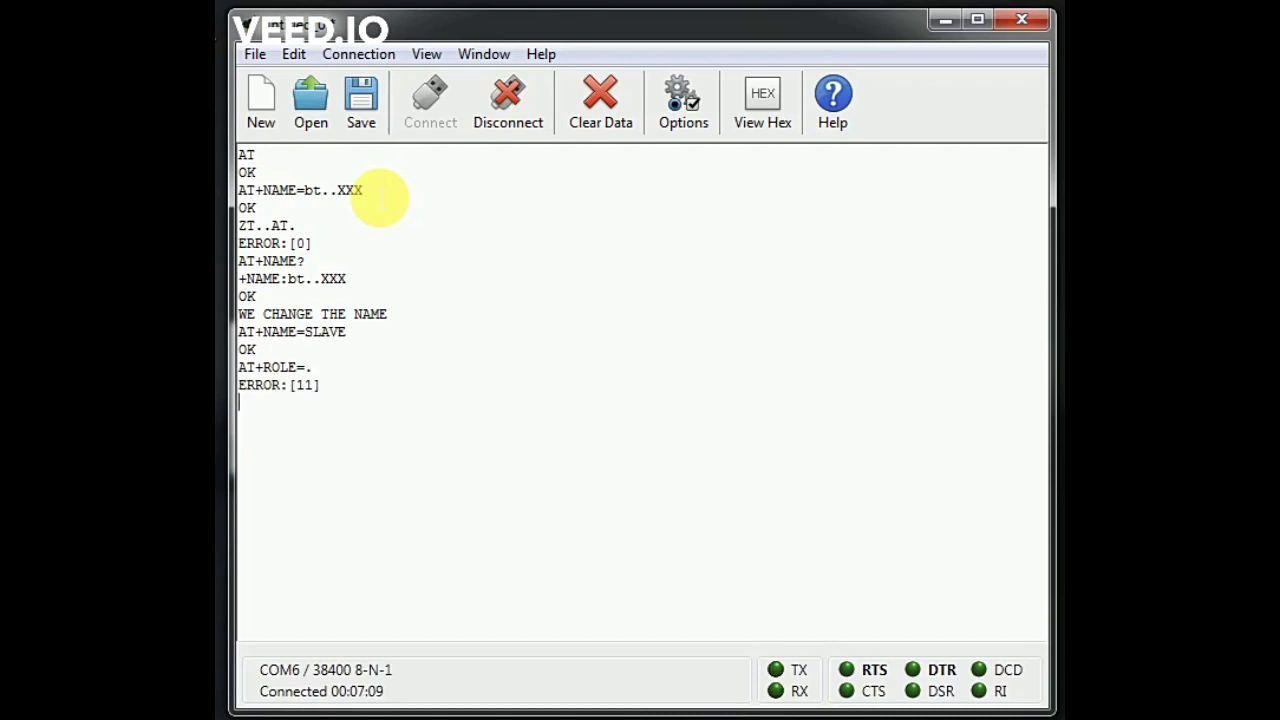
- Query the module's role with AT+ROLE? and add the note ROLE0 IS ok FOR SLAVE
{"action": "type", "text": "AT+ROLE?"}
{"action": "key", "text": "Return"}
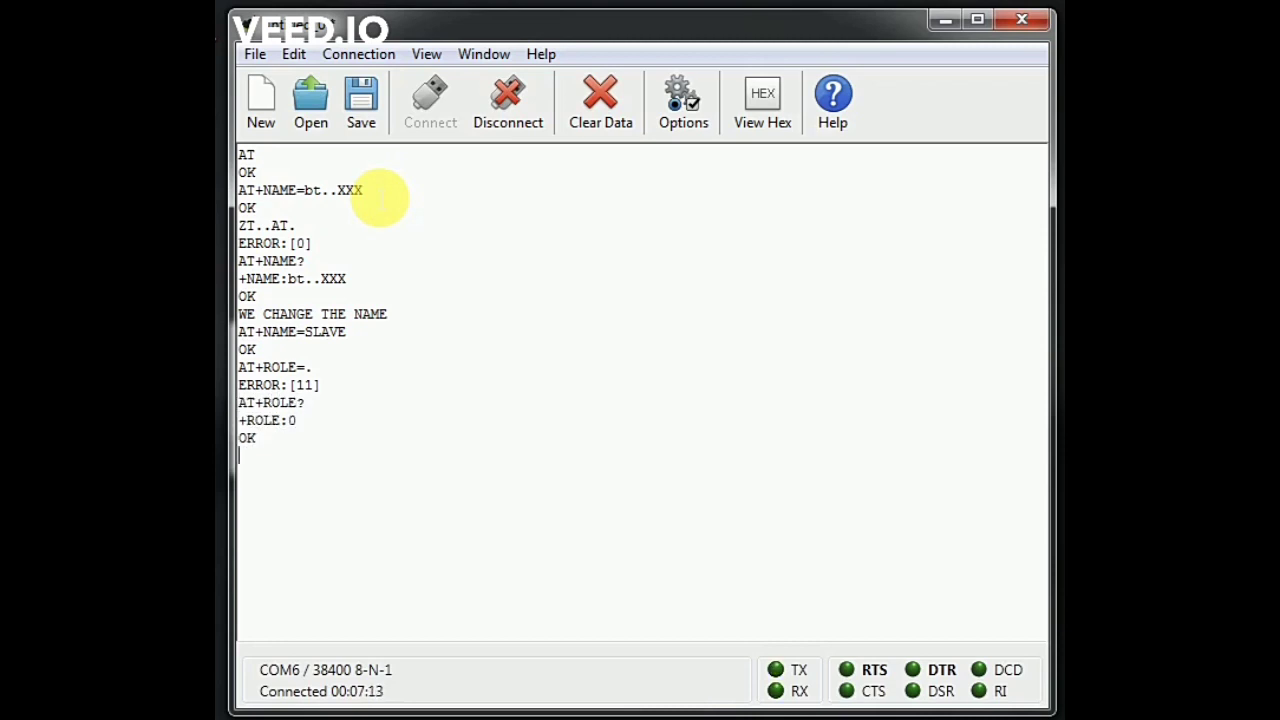
{"action": "type", "text": "ROLE0 I"}
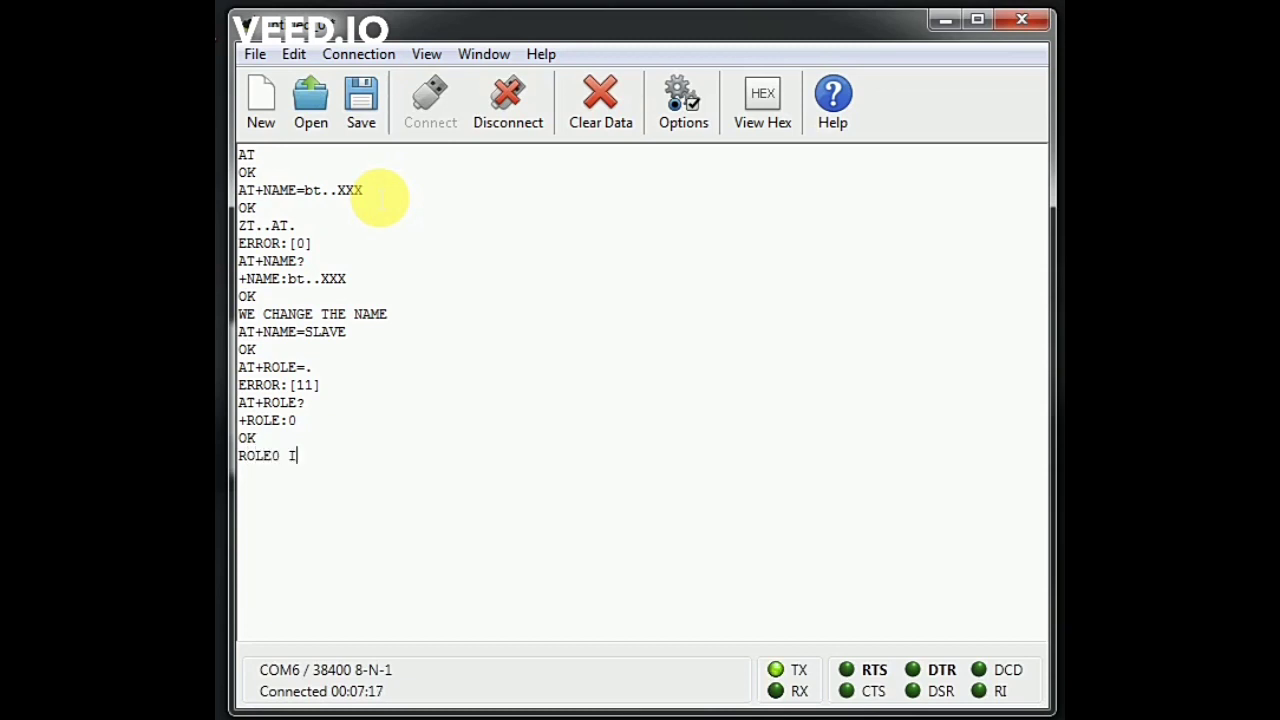
{"action": "type", "text": "S ok FOR SLAVE"}
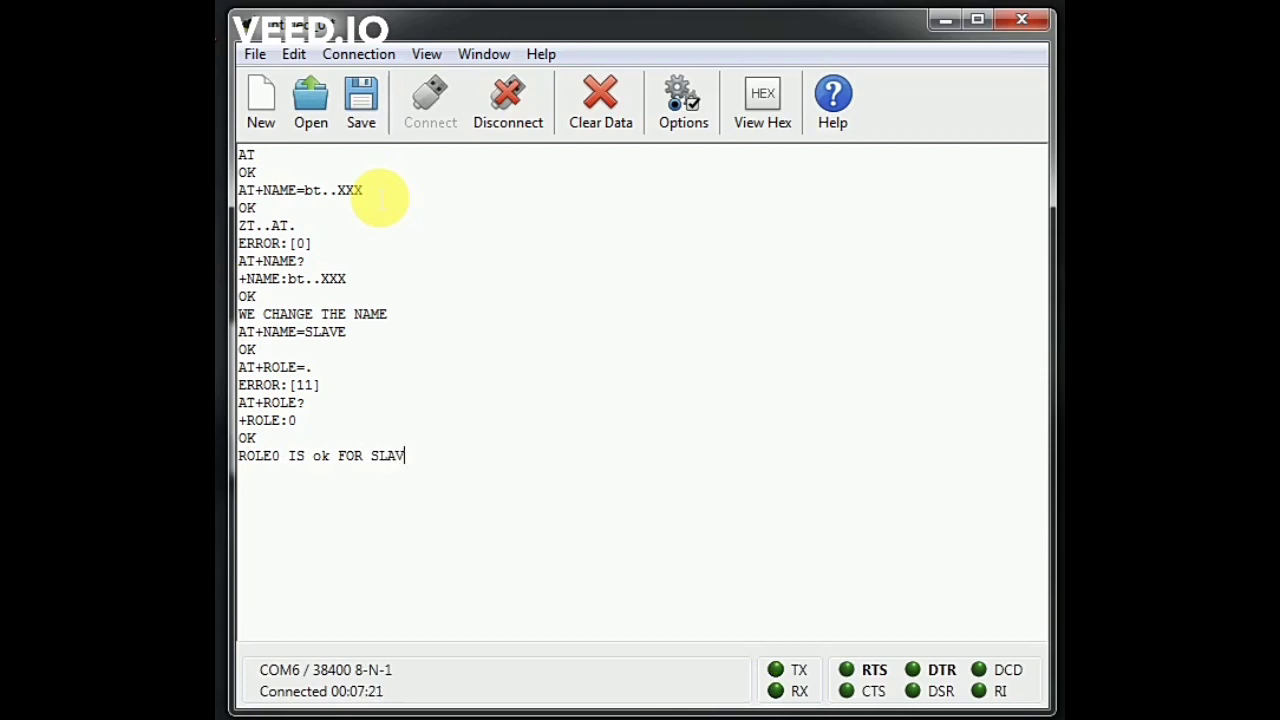
{"action": "key", "text": "Return"}
- Try to read the module's connection mode with the commands AT+COM... and AT+CMODE=?
{"action": "type", "text": "AT+COM..."}
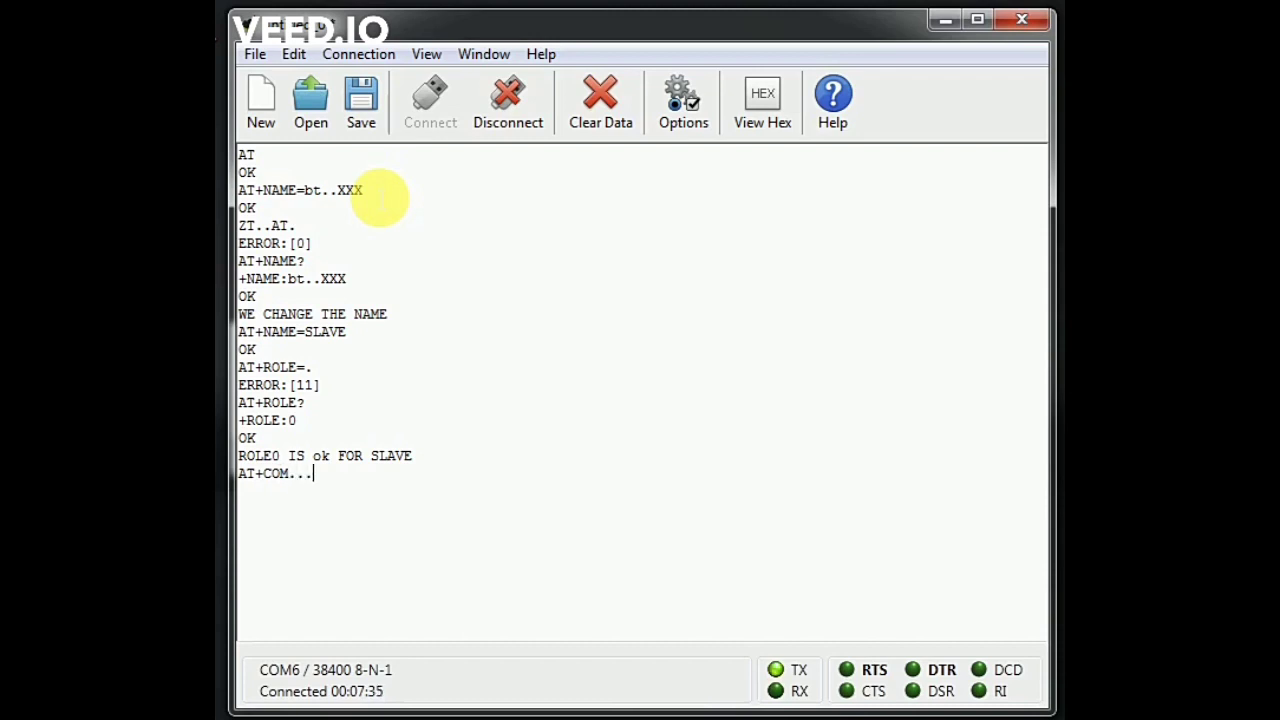
{"action": "key", "text": "Return"}
{"action": "type", "text": "AT+C"}
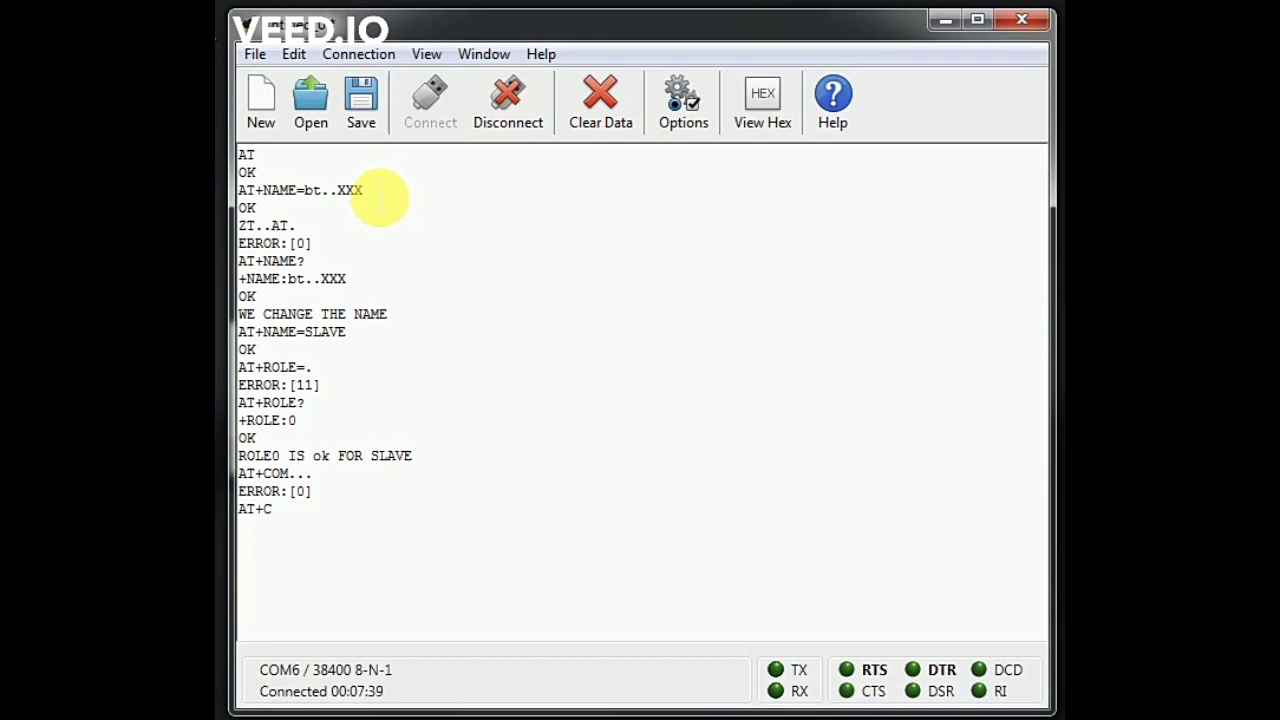
{"action": "type", "text": "MODE=?"}
{"action": "key", "text": "Return"}
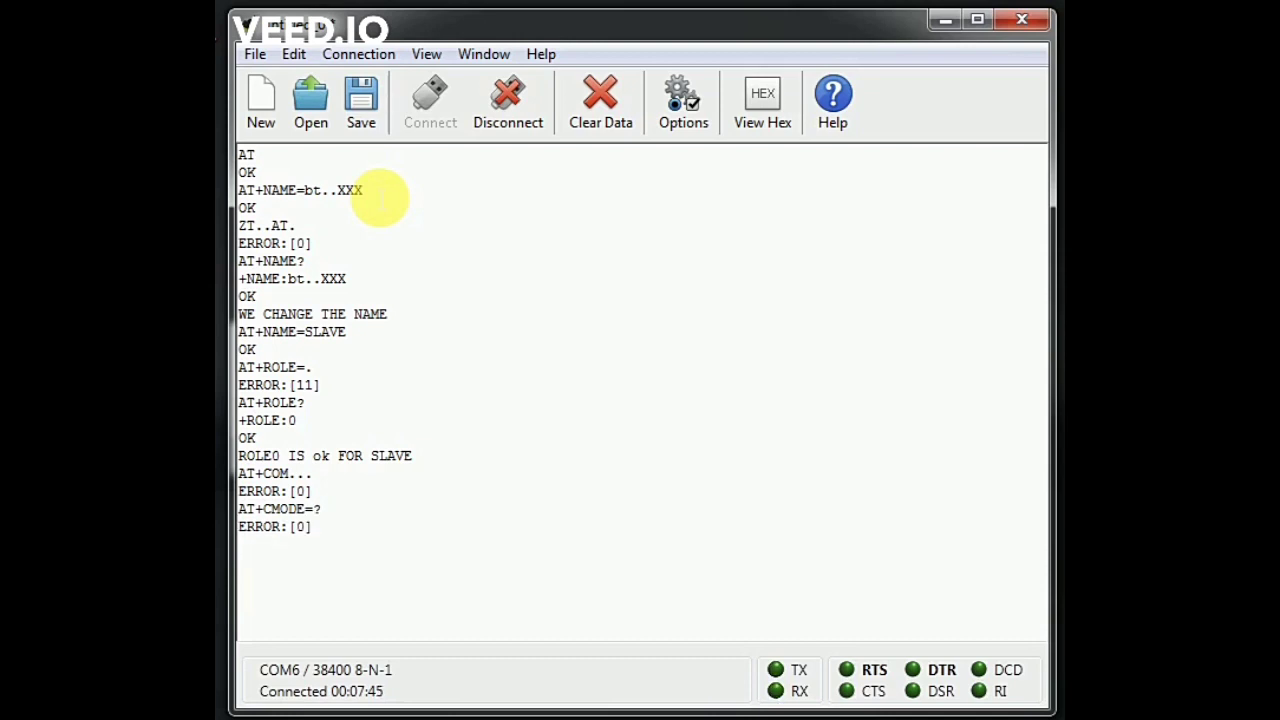
- Query the module's connection mode with AT+CMODE? and add the note CMODE0 IS ok FOR SLAVE
{"action": "type", "text": "AT+CMODE?"}
{"action": "key", "text": "Return"}
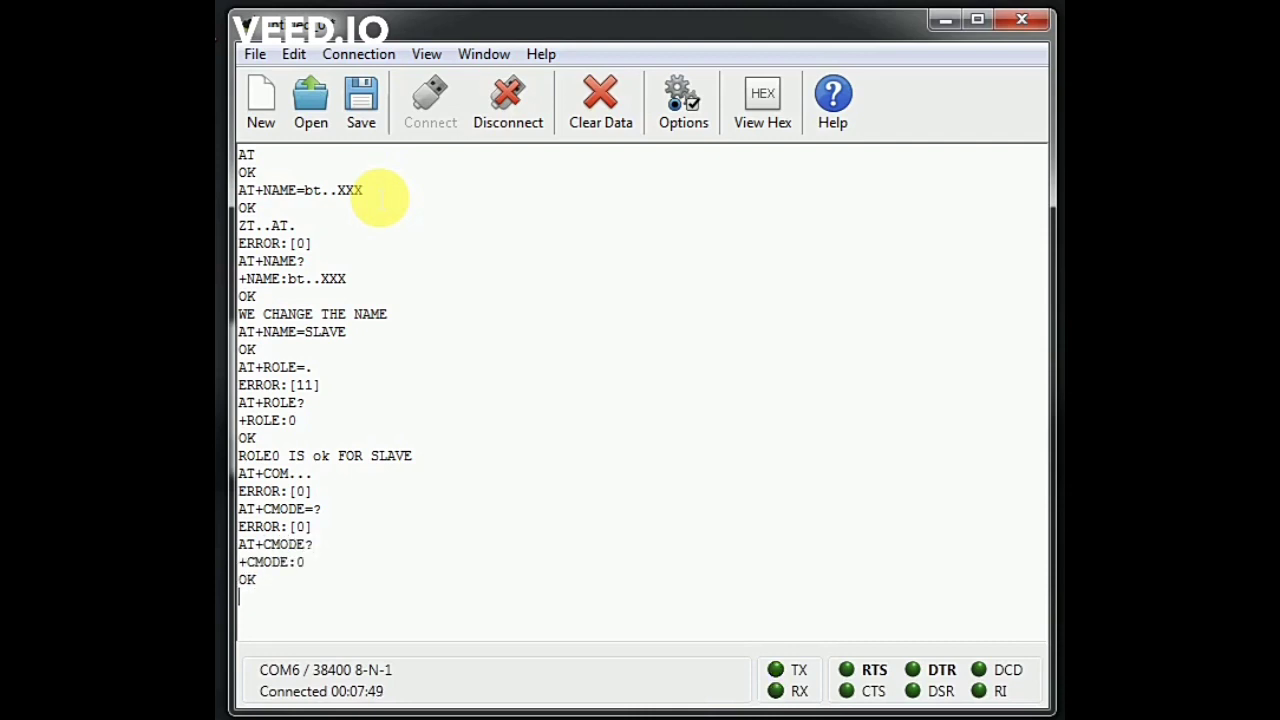
{"action": "type", "text": "CMODE0 IS ok FOR "}
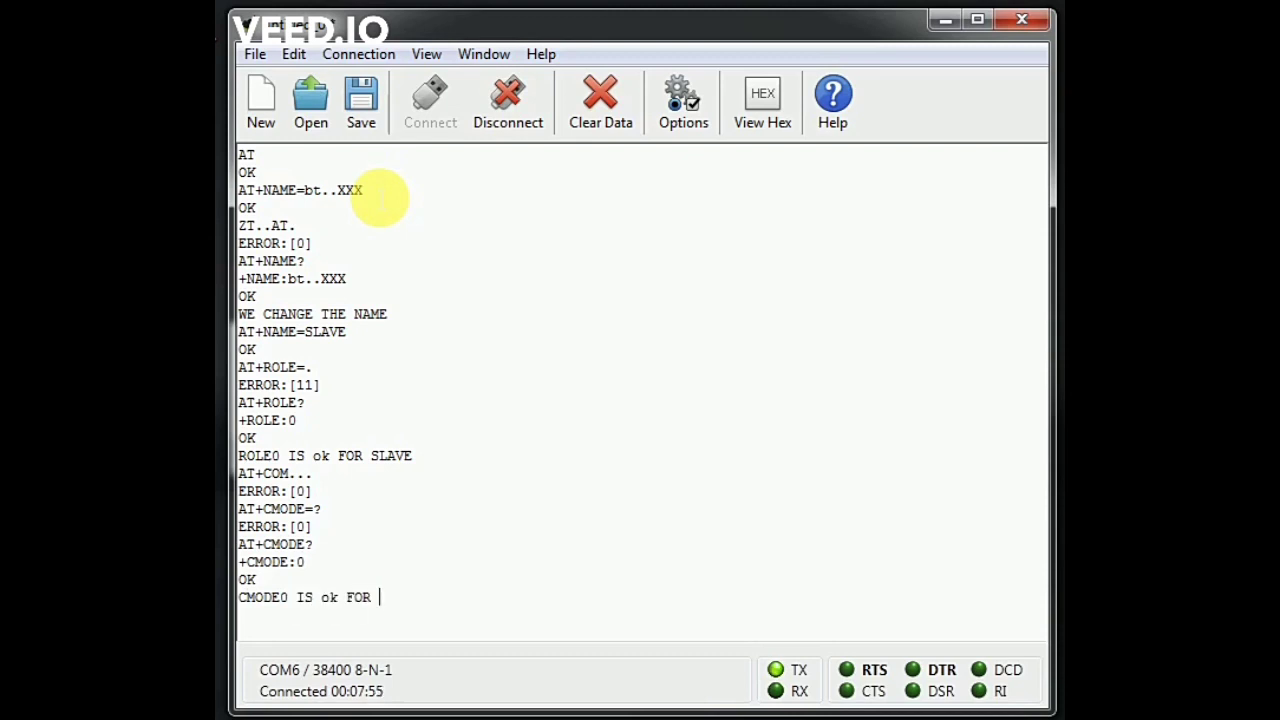
{"action": "type", "text": "SLAVE"}
{"action": "key", "text": "Return"}
- Clear the terminal's data and query the slave module's Bluetooth address with AT+ADDR?
{"action": "left_click", "coordinate": [597, 100]}
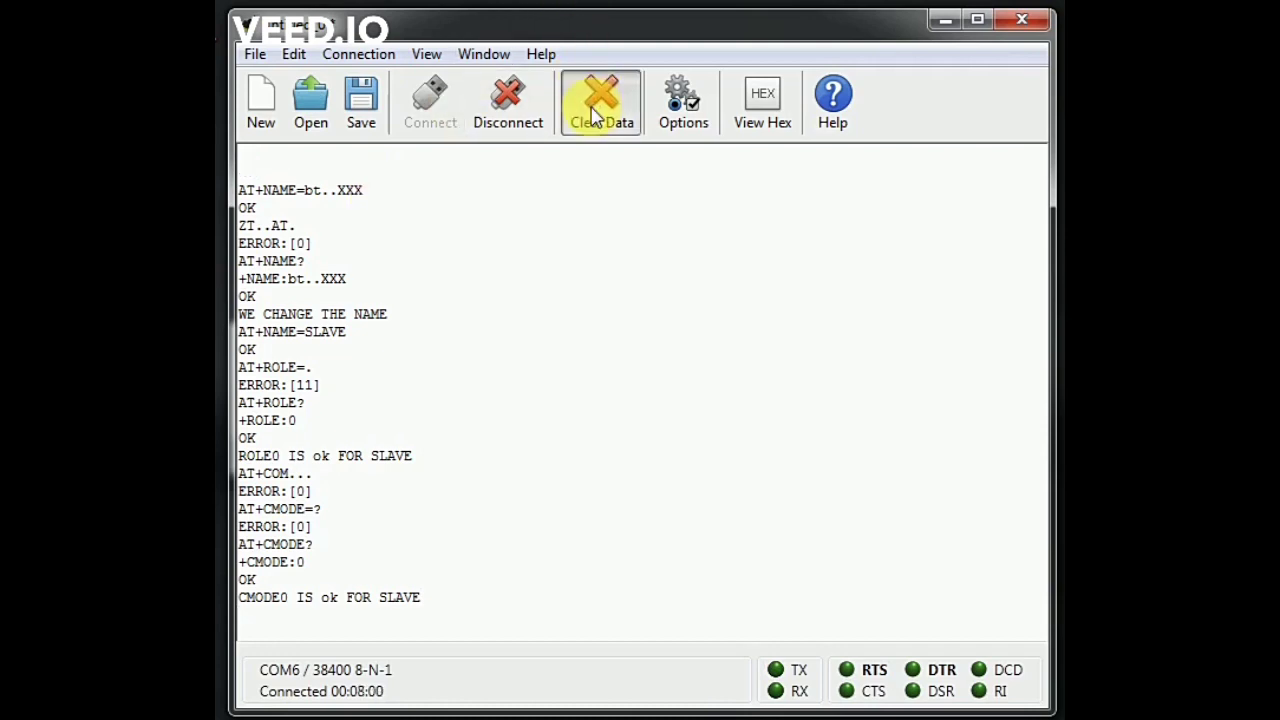
{"action": "type", "text": "AT"}
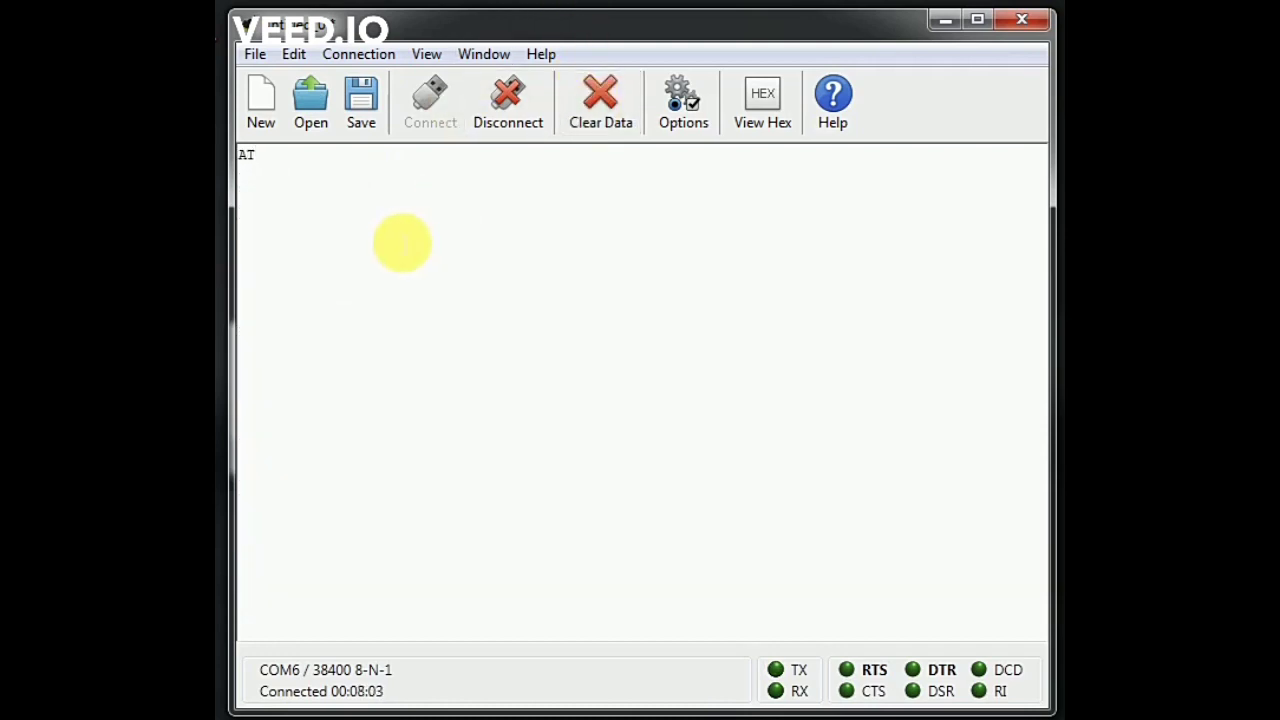
{"action": "type", "text": "+ADDR?"}
{"action": "key", "text": "Return"}
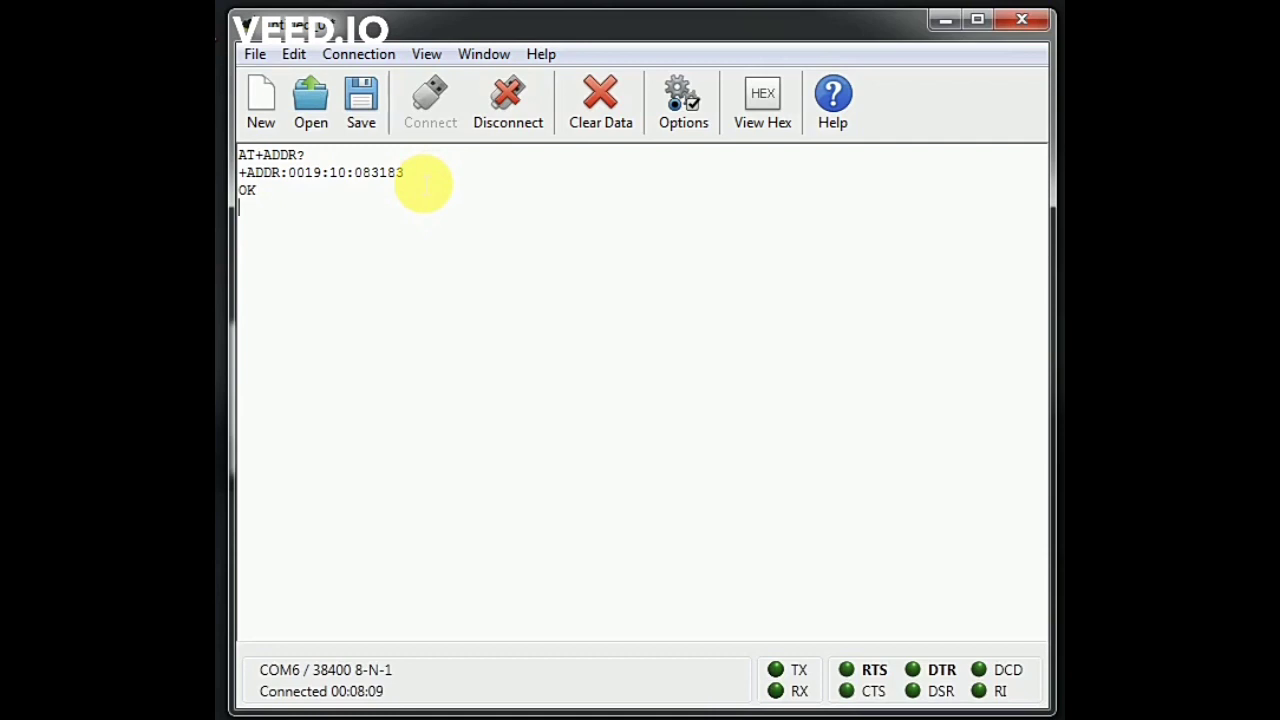
- Copy the address value returned after +ADDR: and paste it into an empty Notepad document beside the terminal
{"action": "left_click_drag", "start_coordinate": [423, 183], "coordinate": [300, 193]}
{"action": "key", "text": "ctrl+c"}
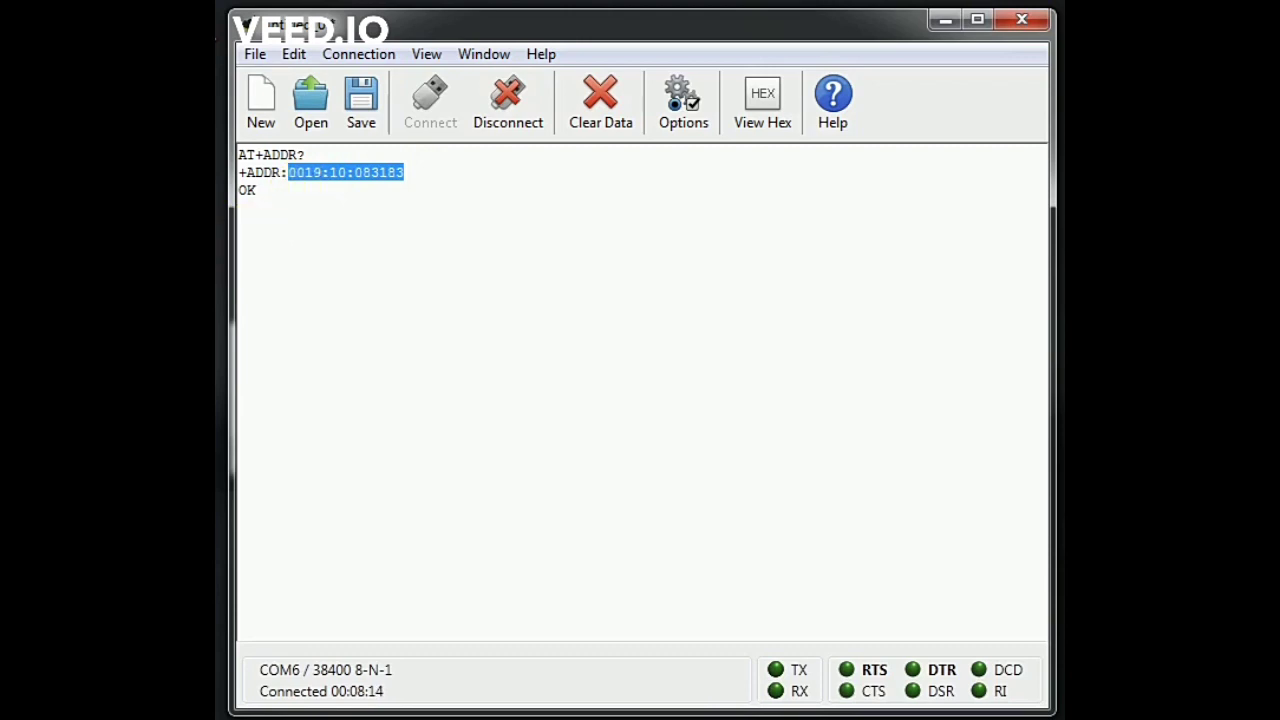
{"action": "key", "text": "alt+Tab"}
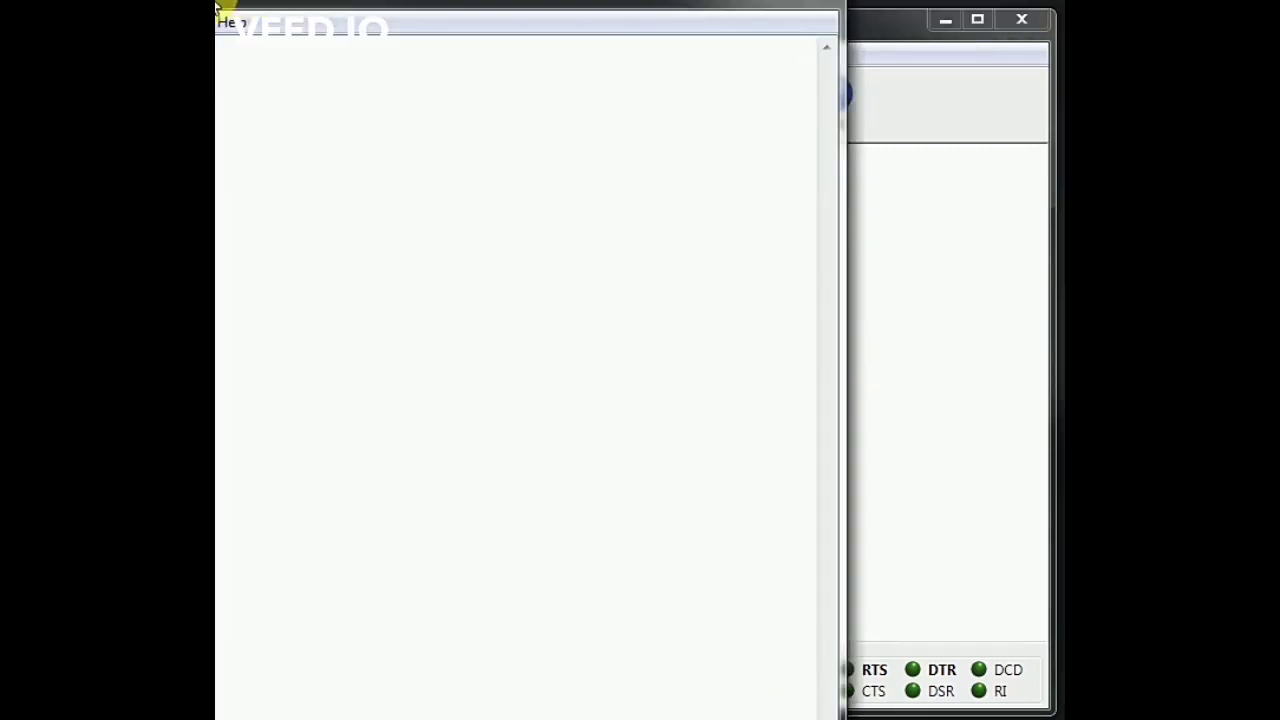
{"action": "left_click_drag", "start_coordinate": [449, 94], "coordinate": [672, 155]}
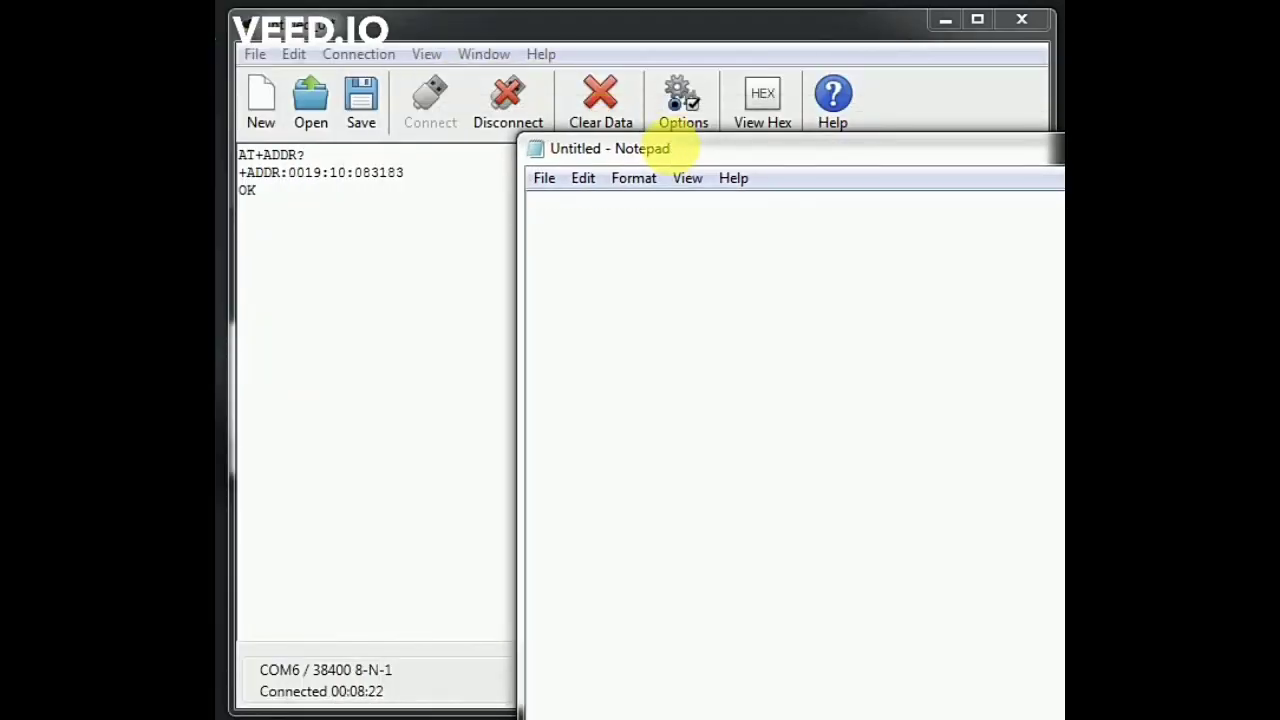
{"action": "key", "text": "ctrl+v"}
- Replace both colons in the pasted address with commas to get 0019,10,083183, and switch back to the serial terminal
{"action": "left_click", "coordinate": [605, 205]}
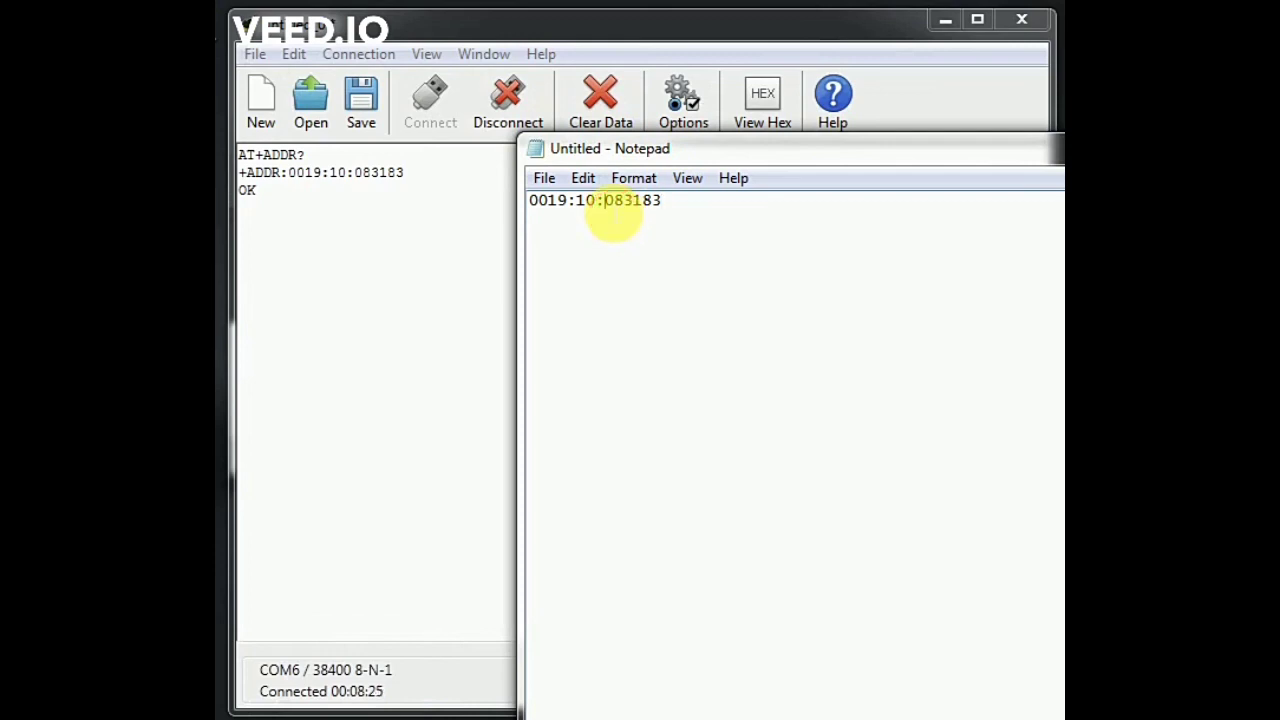
{"action": "key", "text": "BackSpace"}
{"action": "type", "text": ","}
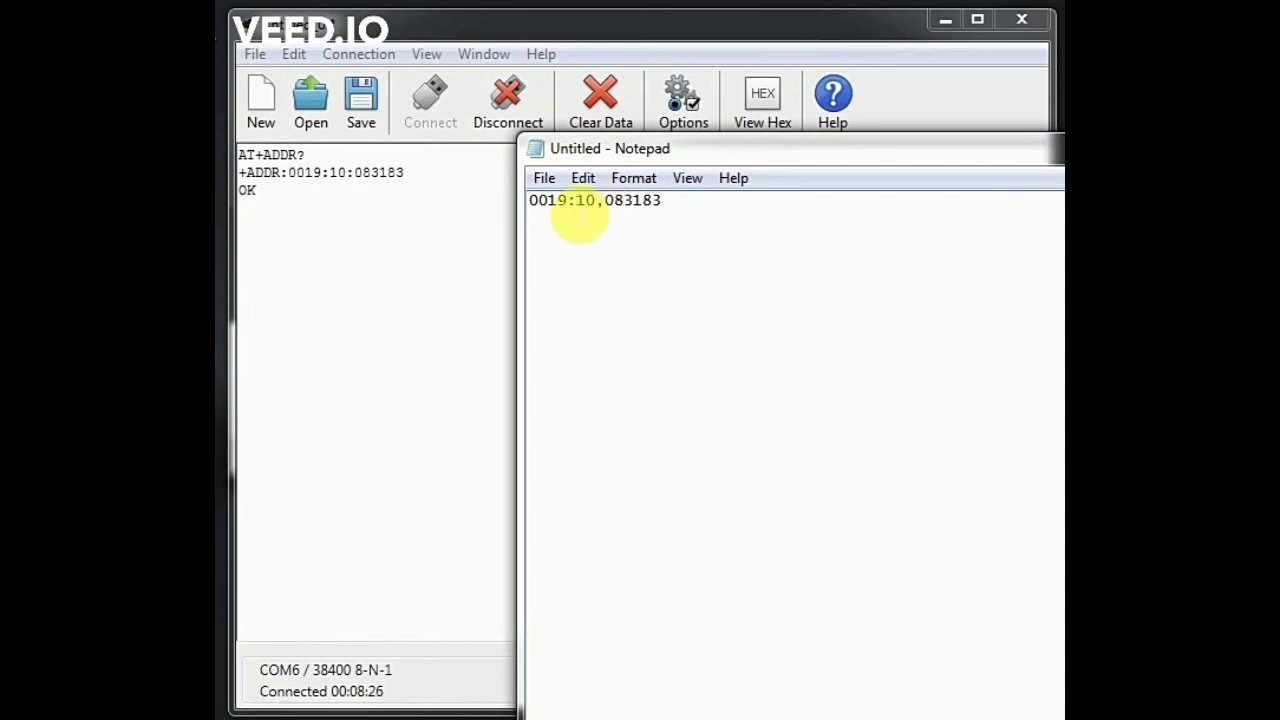
{"action": "key", "text": "BackSpace"}
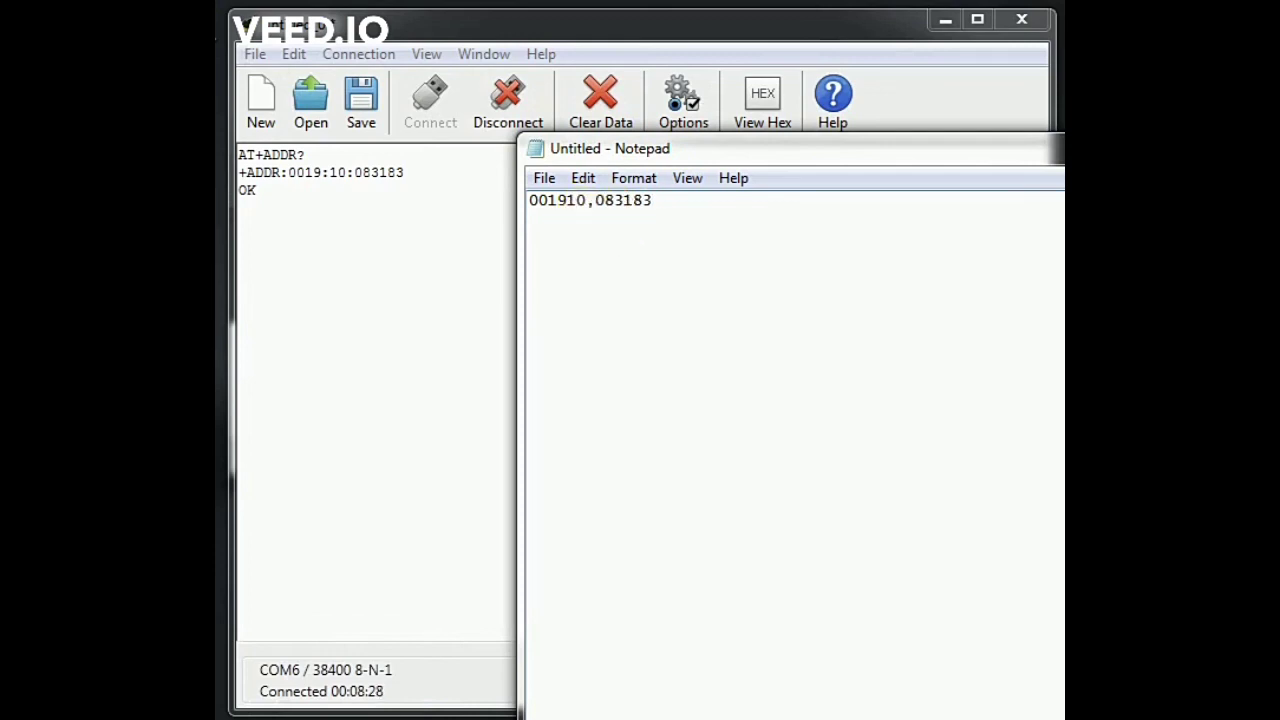
{"action": "type", "text": ","}
{"action": "left_click", "coordinate": [305, 211]}
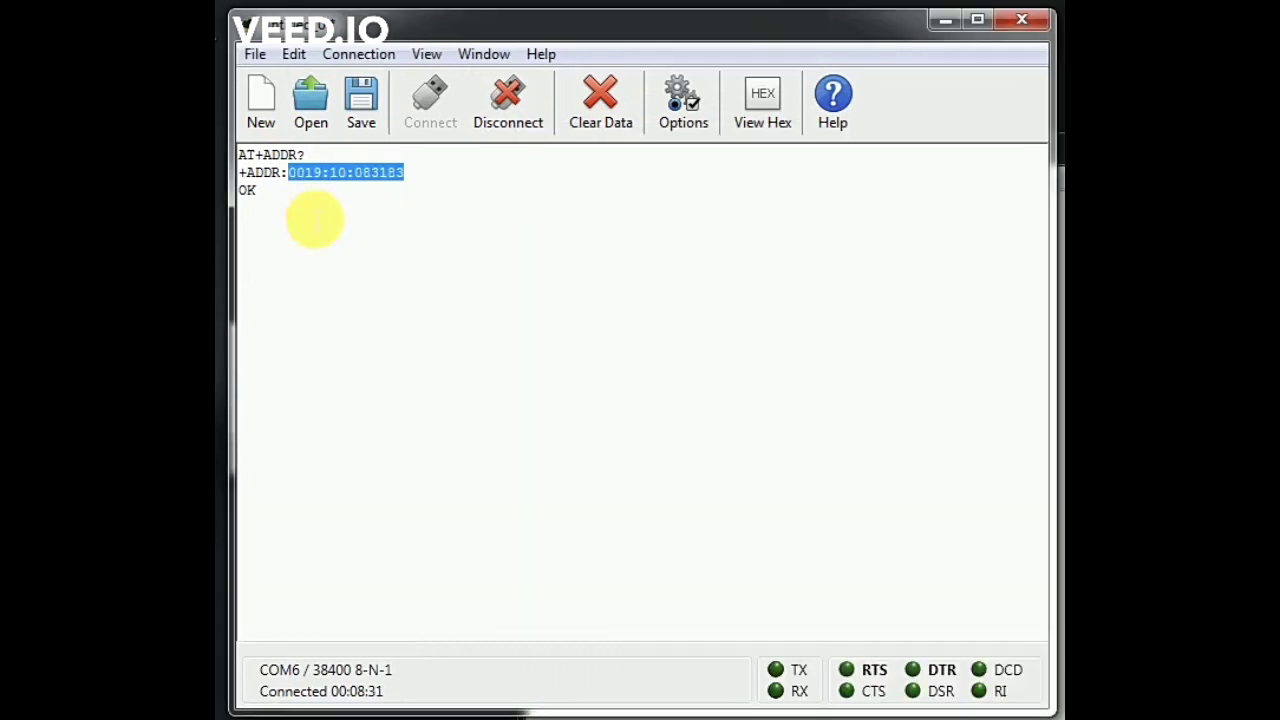
- Add the note SAVE IN A NOTEPAD, AND REPLACE : WITH , below the address response in the terminal
{"action": "left_click", "coordinate": [263, 218]}
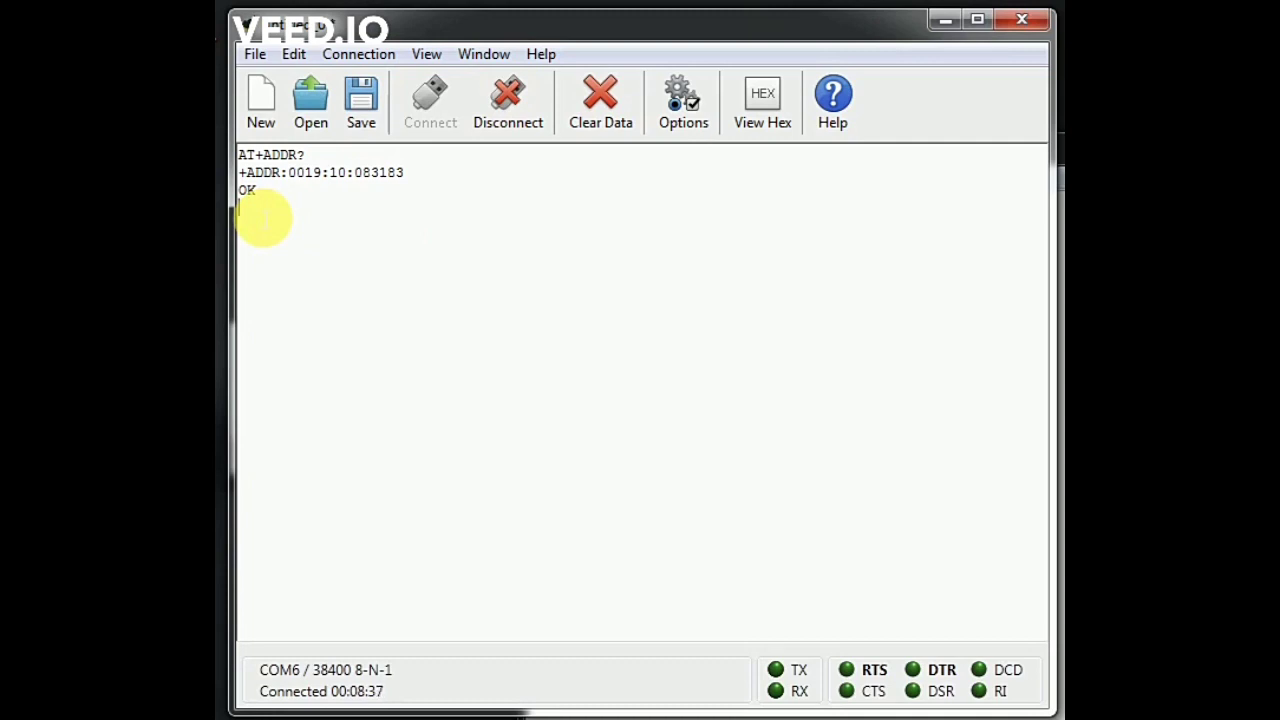
{"action": "type", "text": "SAVE IN A NOTE"}
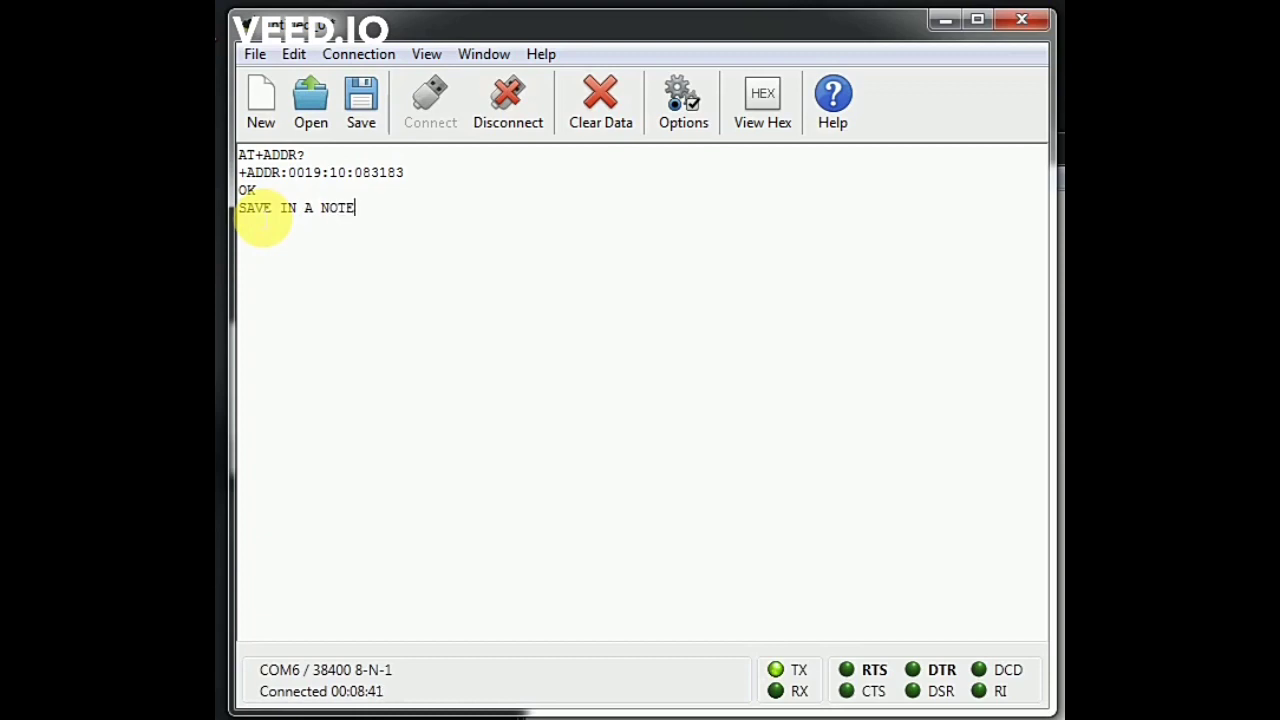
{"action": "type", "text": "PAD, AND RE"}
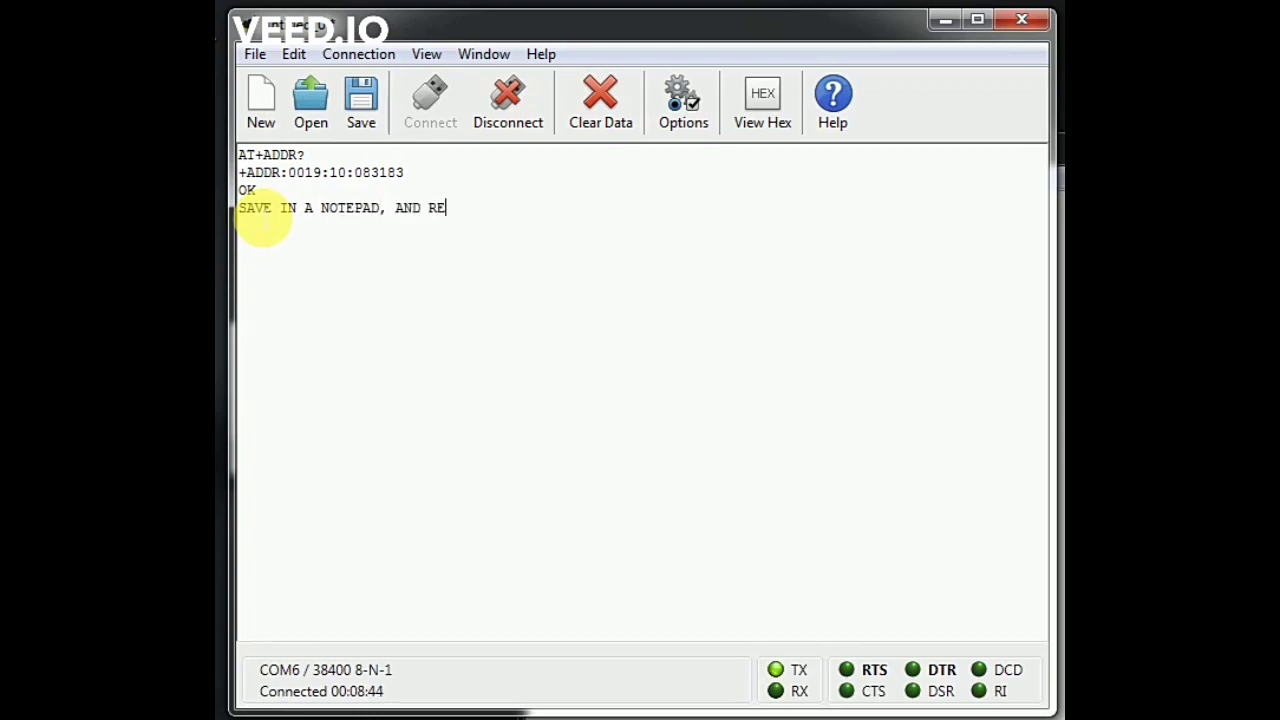
{"action": "type", "text": "PLACE : WITH ,"}
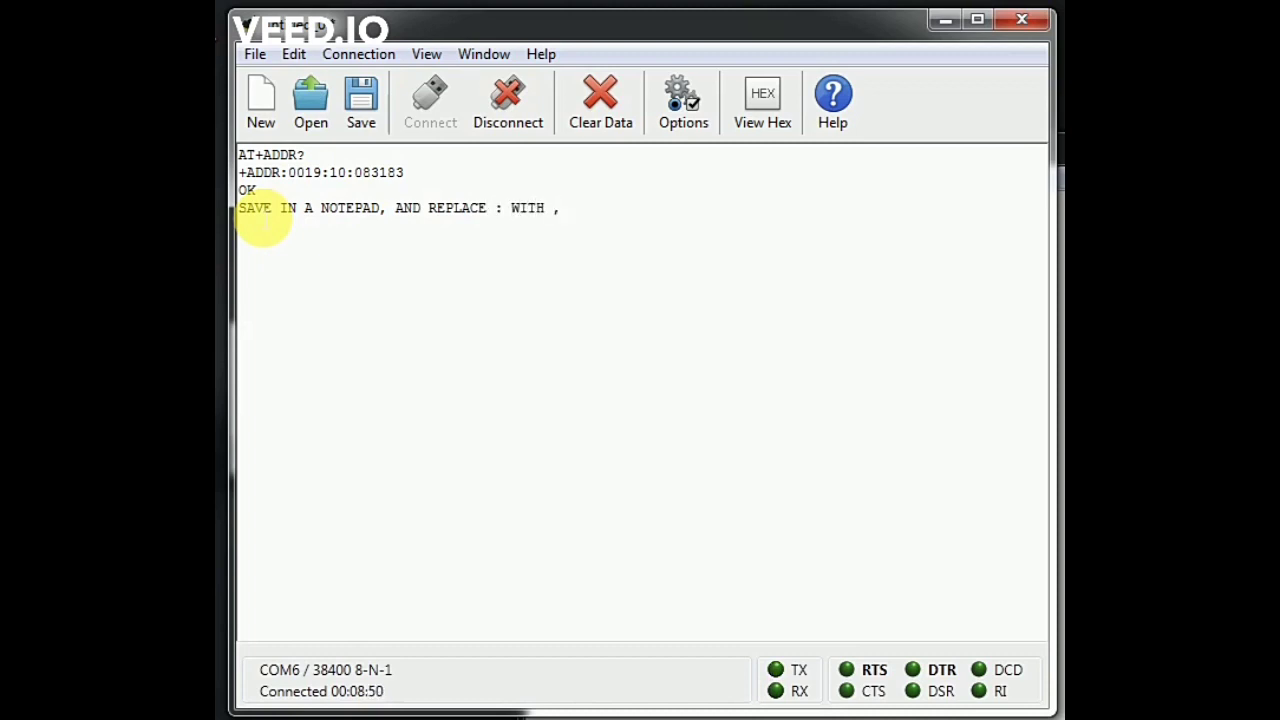
- Check the comma-separated address in Notepad, return to the serial terminal and add the note DONE WITH SLAVE
{"action": "key", "text": "alt+Tab"}
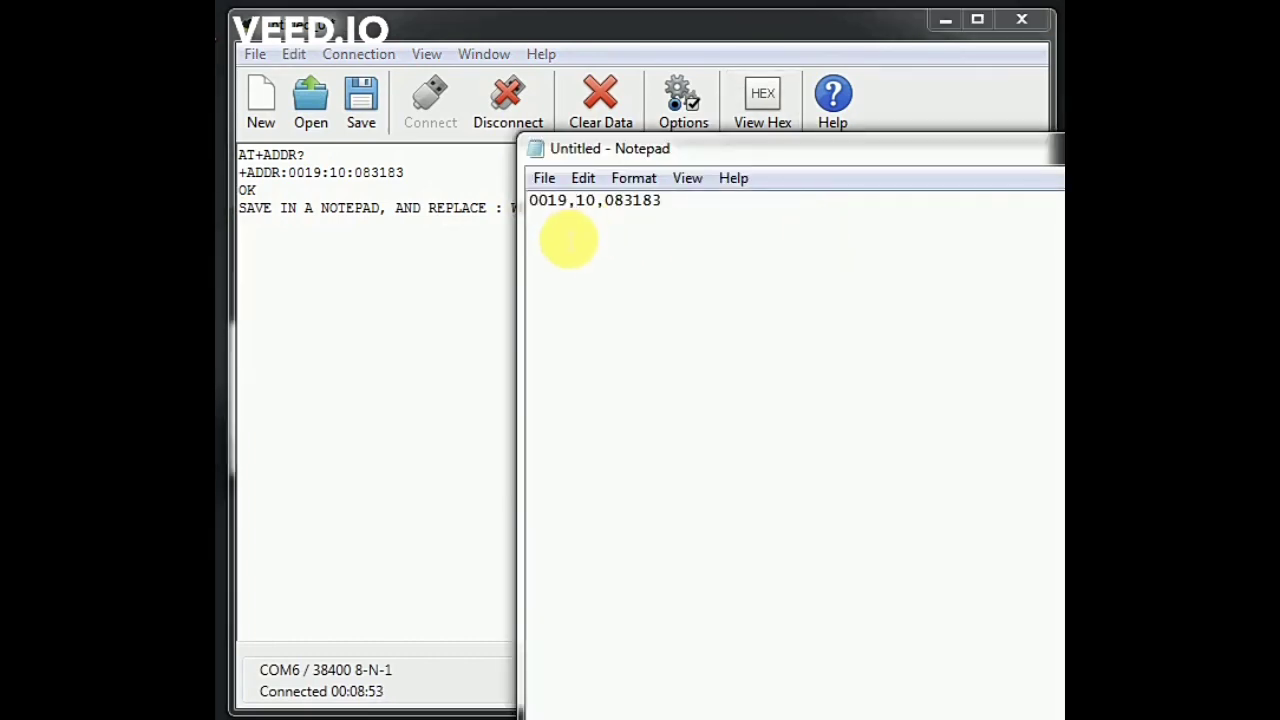
{"action": "left_click", "coordinate": [574, 262]}
{"action": "left_click", "coordinate": [420, 285]}
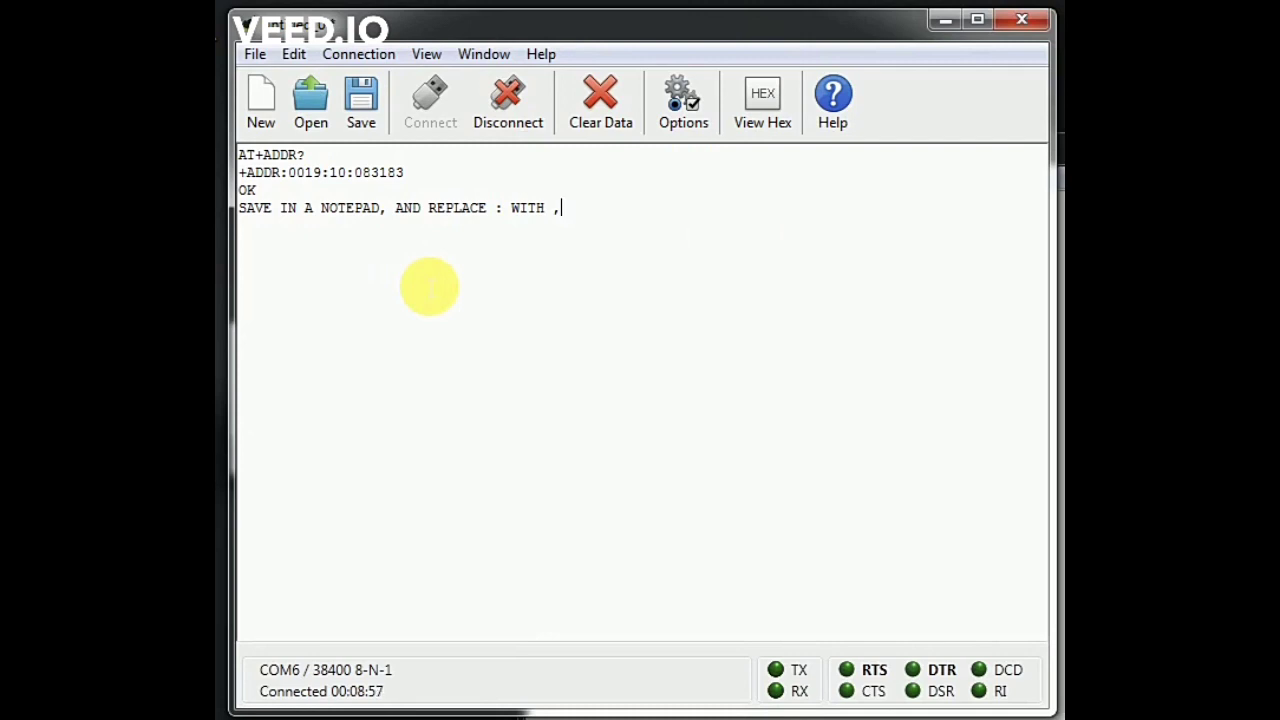
{"action": "type", "text": "DONE WITH SLAVE"}
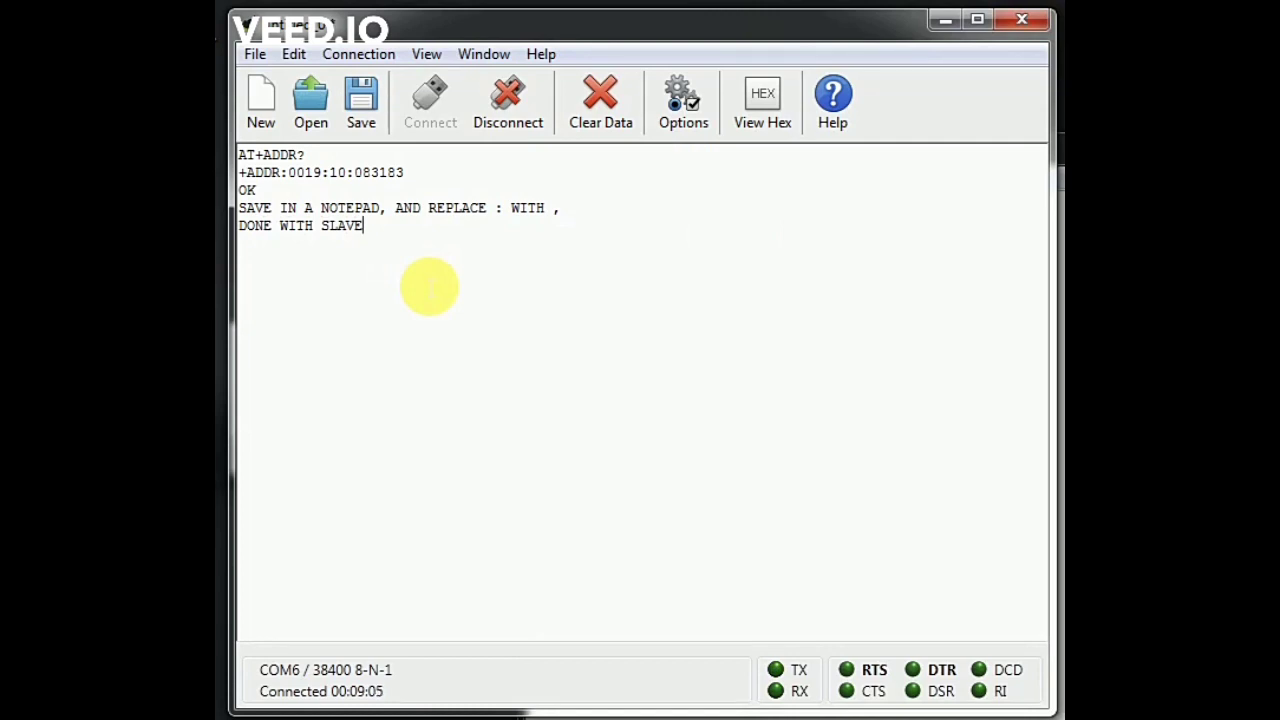
- Clear the terminal's data, dismiss the serial port warning and reopen the COM6 connection
{"action": "left_click", "coordinate": [600, 94]}
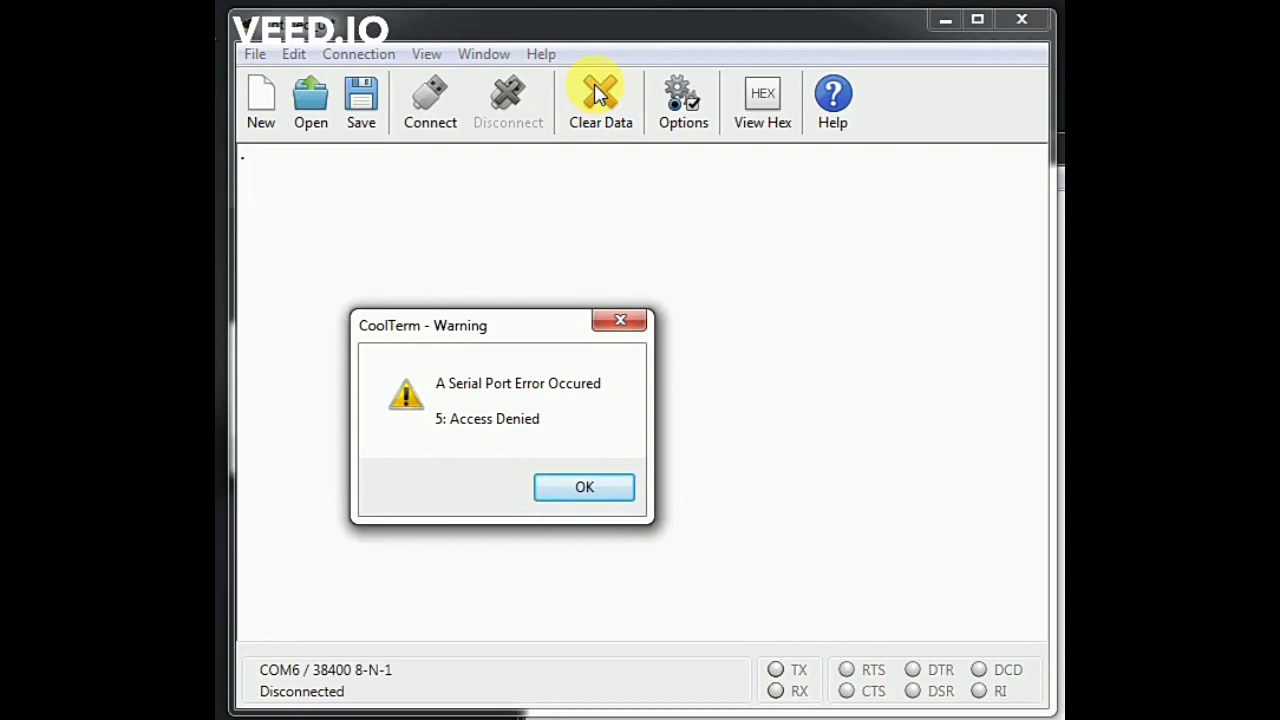
{"action": "left_click", "coordinate": [585, 486]}
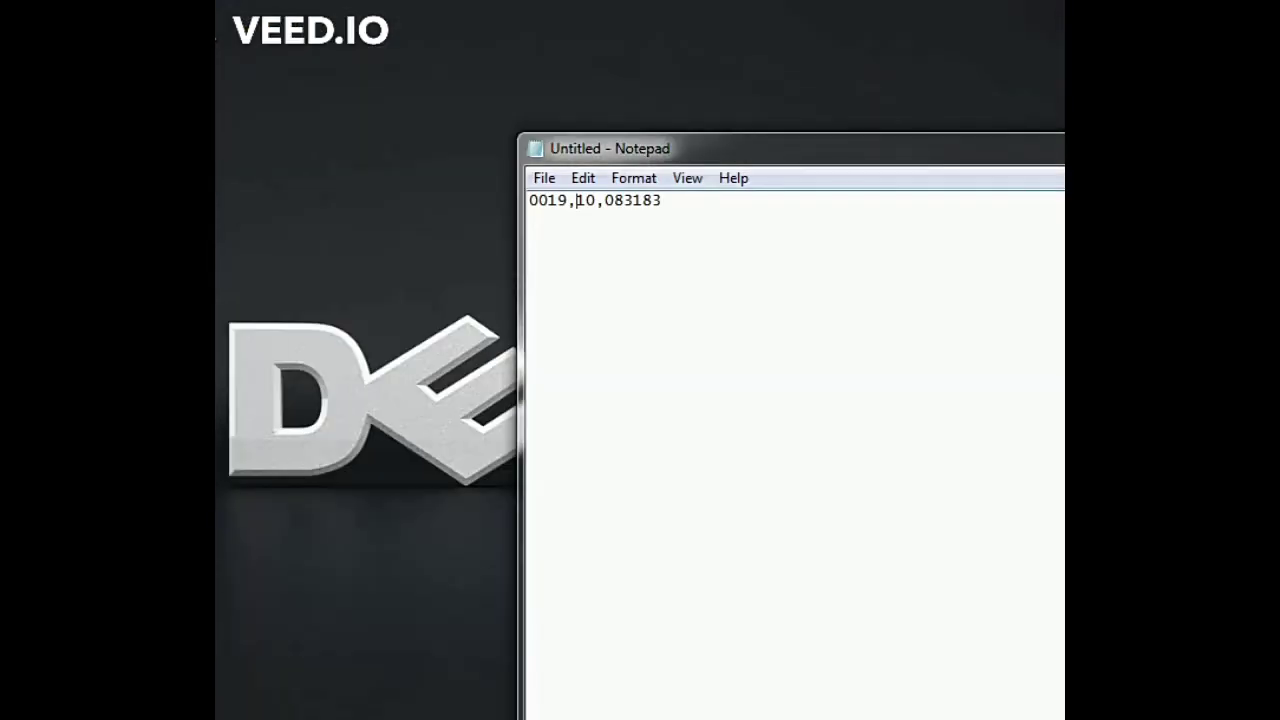
{"action": "key", "text": "alt+Tab"}
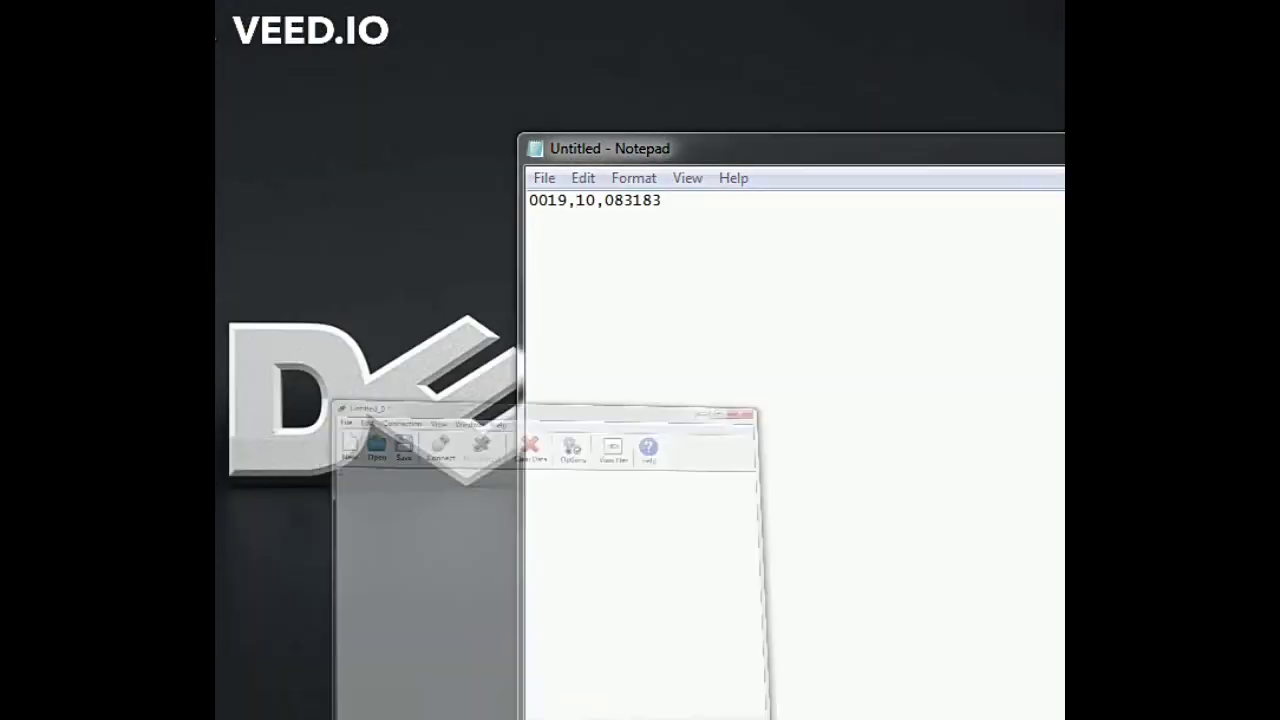
{"action": "left_click", "coordinate": [447, 121]}
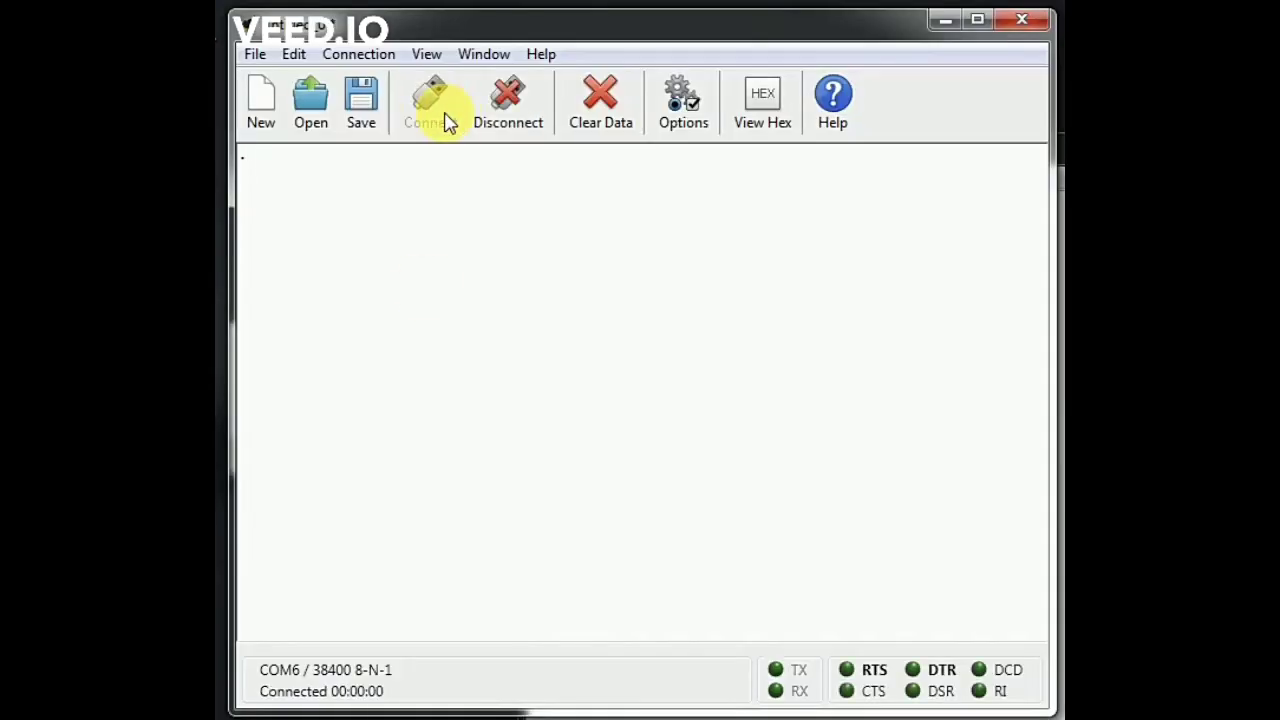
- Review the Serial Port and Terminal settings in the connection options and accept them without changes
{"action": "left_click", "coordinate": [356, 56]}
{"action": "left_click", "coordinate": [387, 125]}
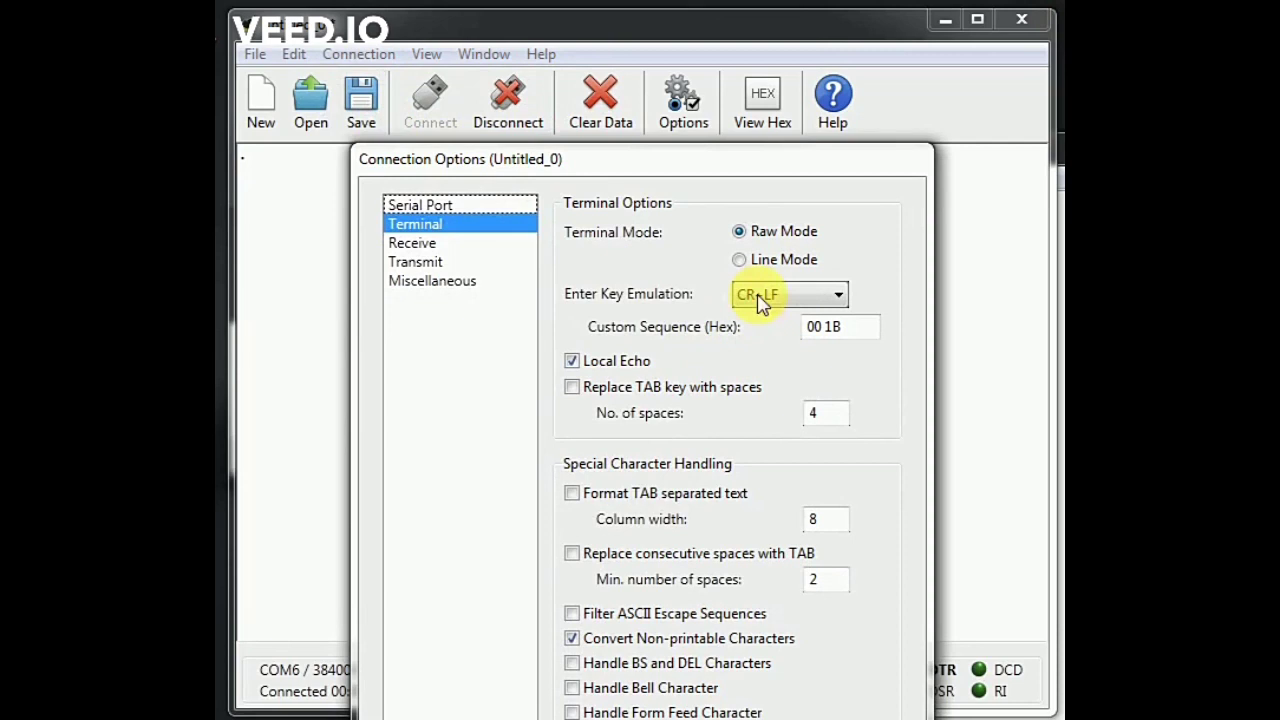
{"action": "left_click", "coordinate": [491, 206]}
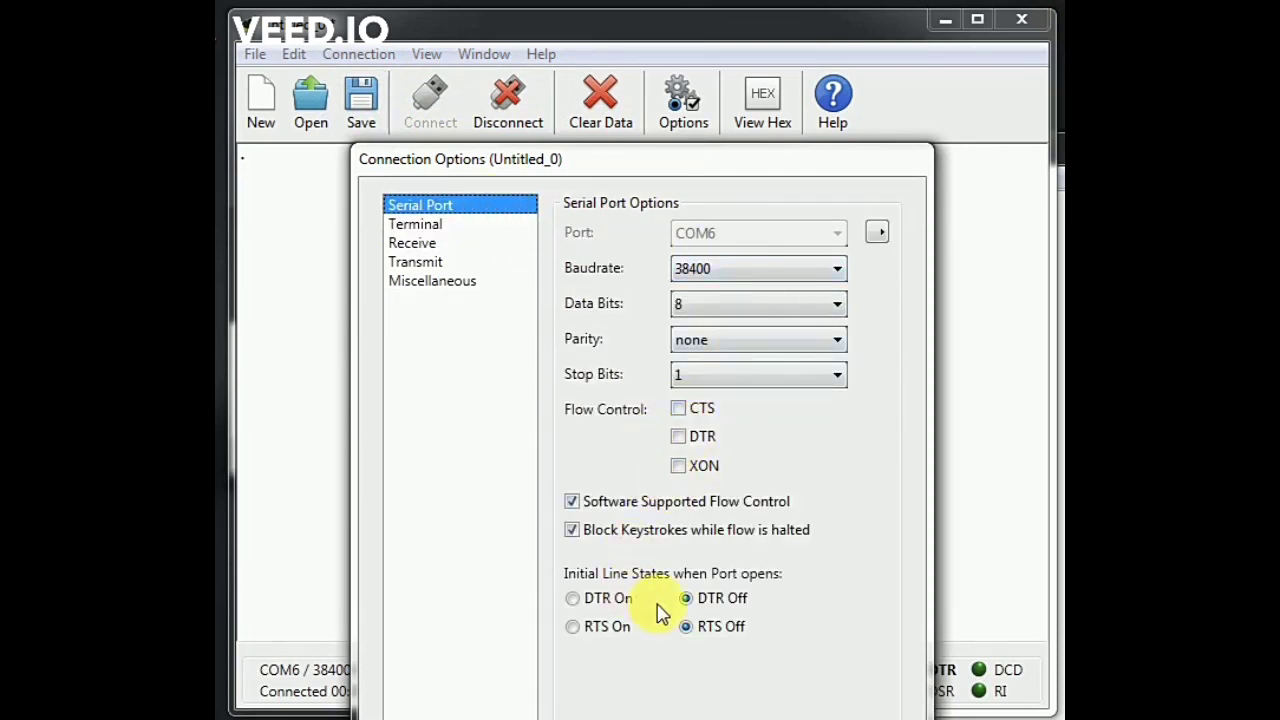
{"action": "left_click", "coordinate": [466, 229]}
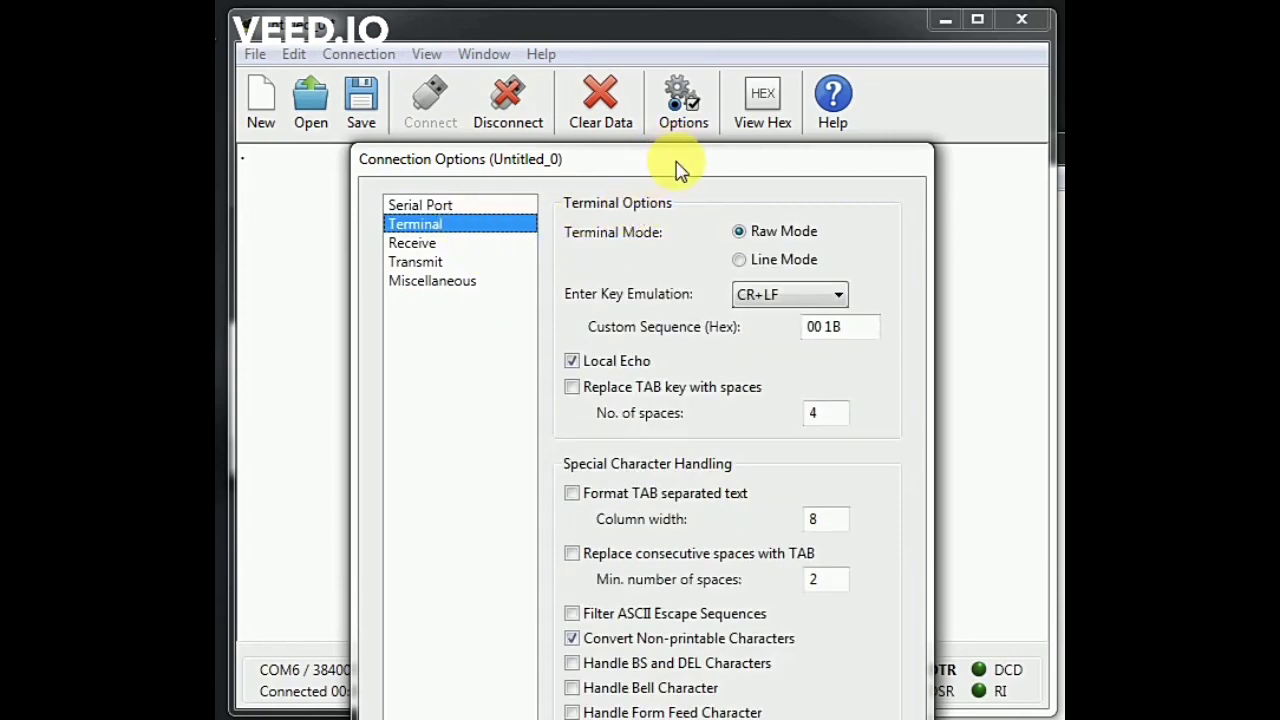
{"action": "left_click_drag", "start_coordinate": [676, 170], "coordinate": [689, 0]}
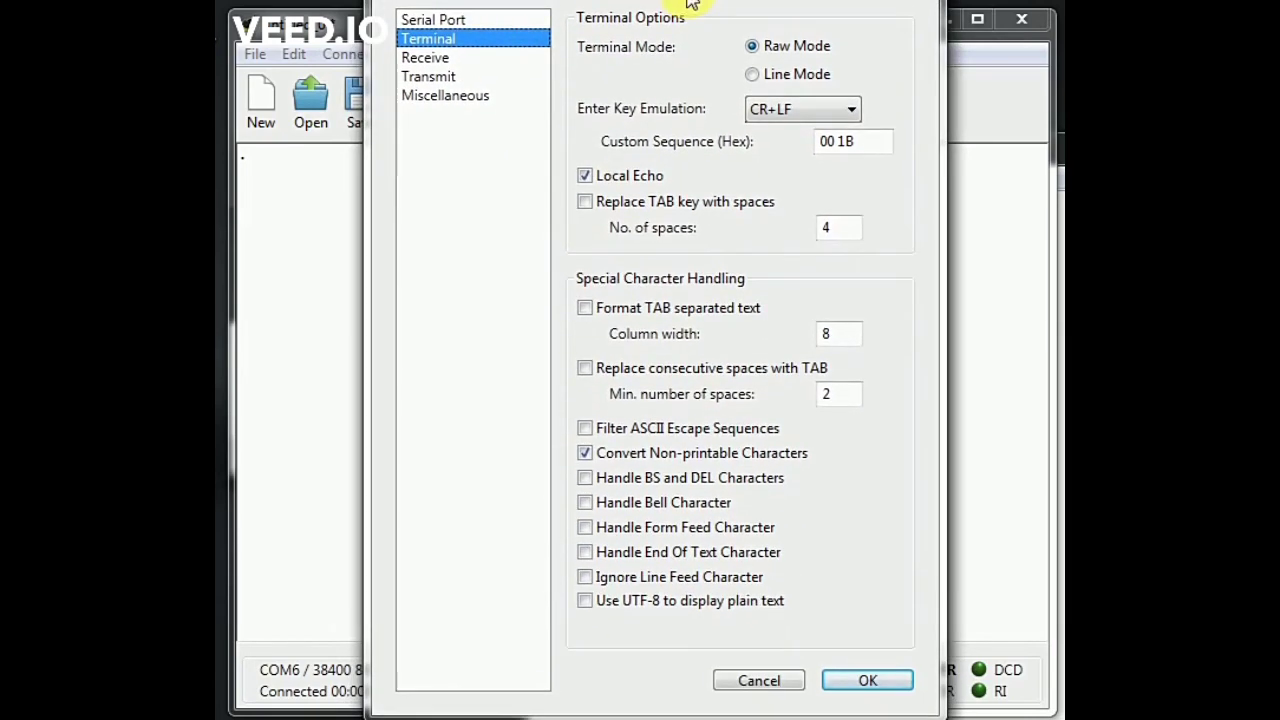
{"action": "left_click", "coordinate": [875, 687]}
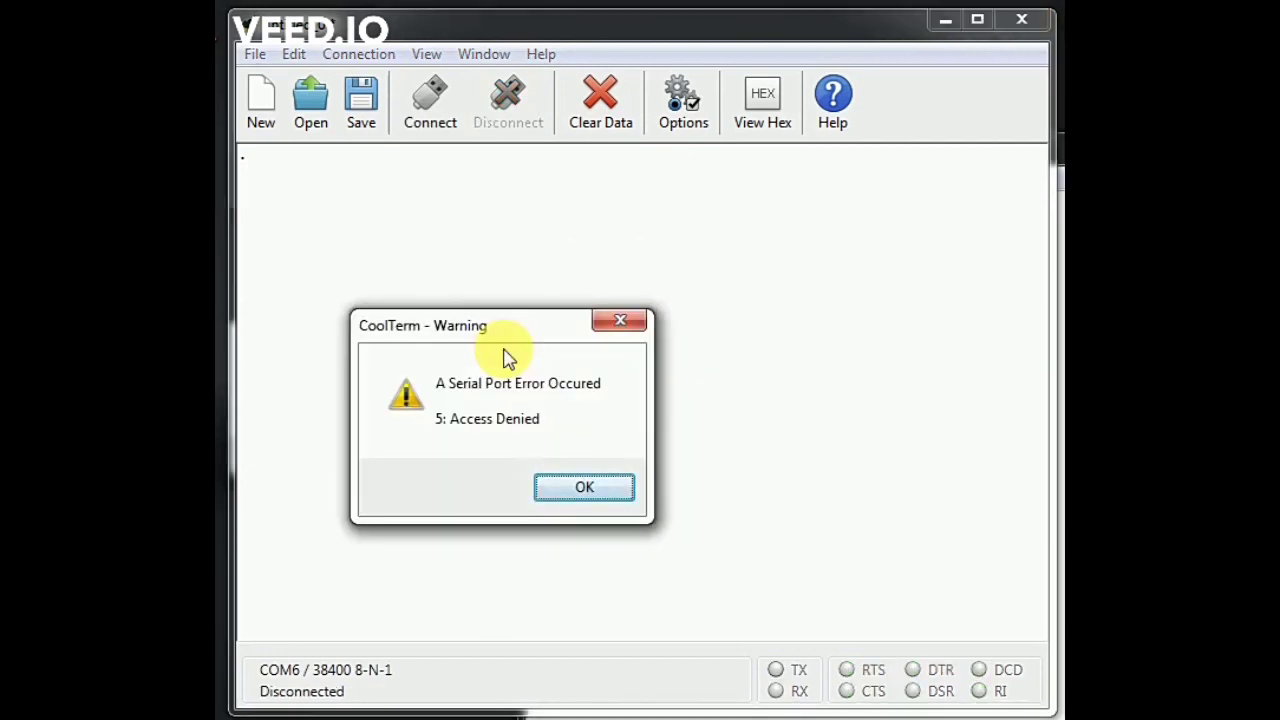
- Dismiss the serial port warning, reconnect to COM6 for the master module and test communication with AT
{"action": "left_click", "coordinate": [592, 488]}
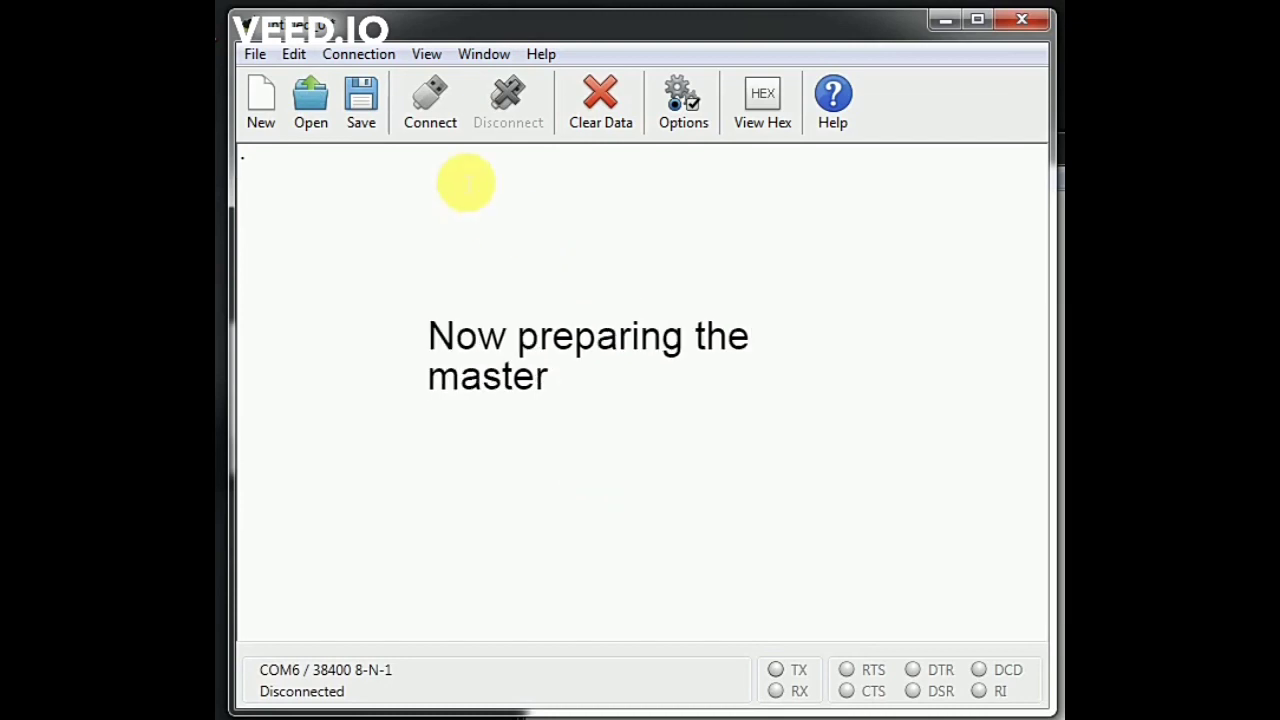
{"action": "left_click", "coordinate": [429, 106]}
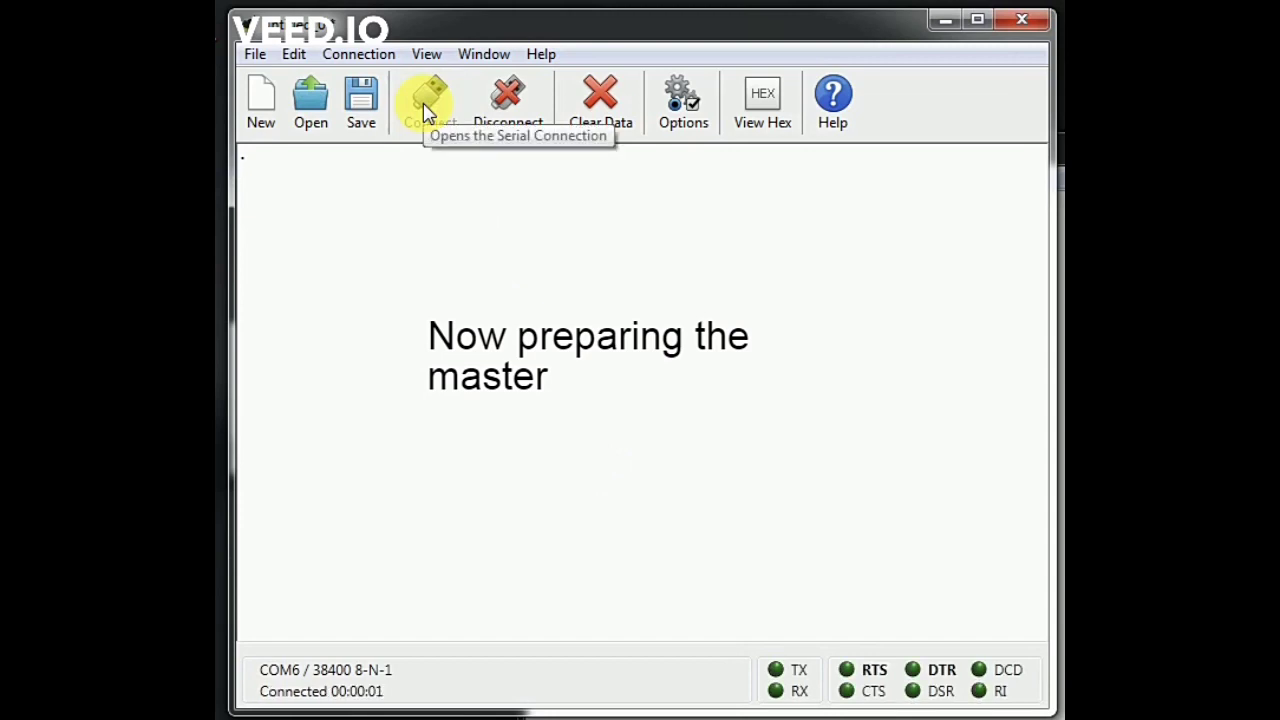
{"action": "type", "text": "AT"}
{"action": "key", "text": "Return"}
- Query the module's name with AT+NAME? and rename it with AT+NAME=MASTER
{"action": "type", "text": "AT+NAME?"}
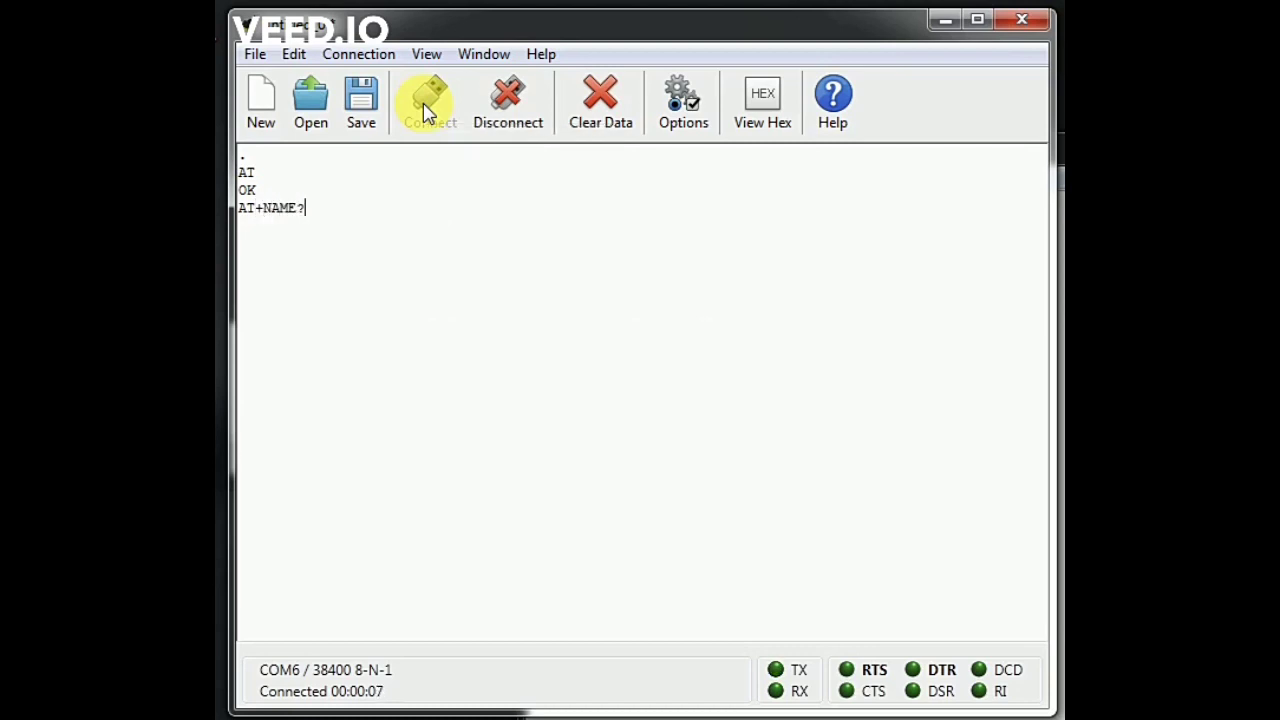
{"action": "key", "text": "Return"}
{"action": "type", "text": "A"}
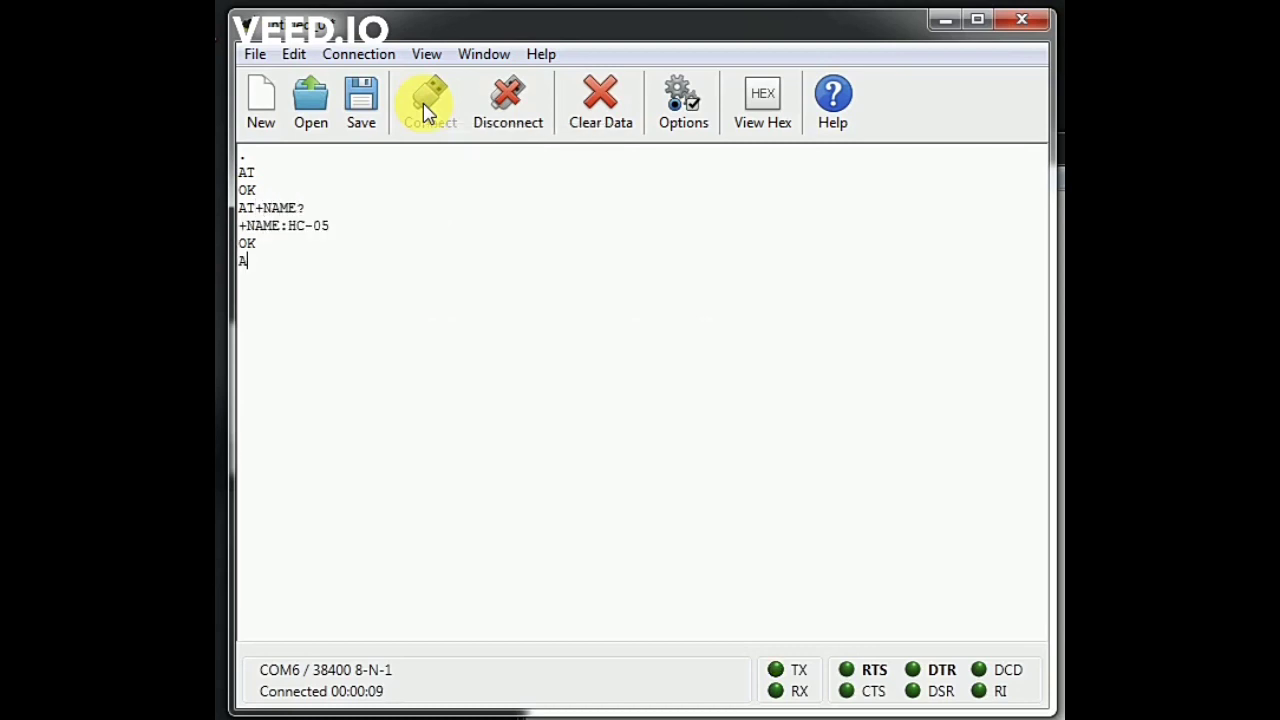
{"action": "type", "text": "T+NAME=MASTER"}
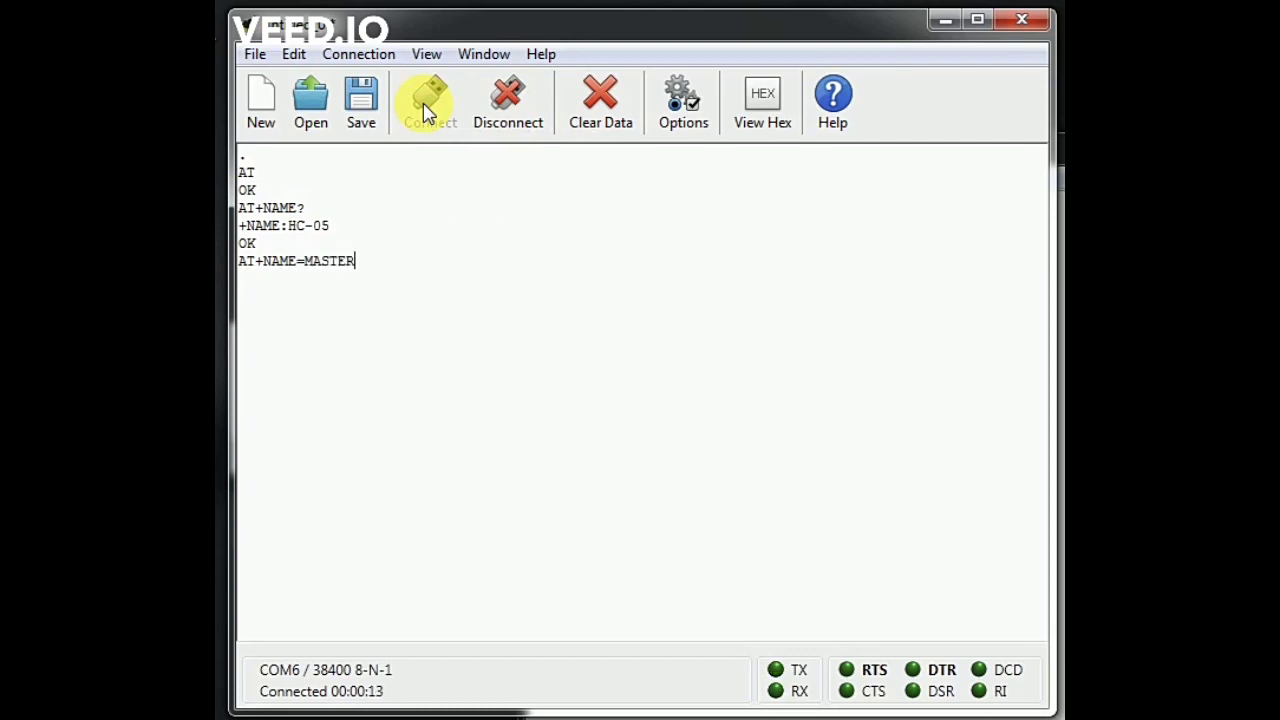
{"action": "key", "text": "Return"}
- Query the module's role with AT+ROLE? and make it a master with AT+ROLE=1
{"action": "type", "text": "AT+ROLE?"}
{"action": "key", "text": "Return"}
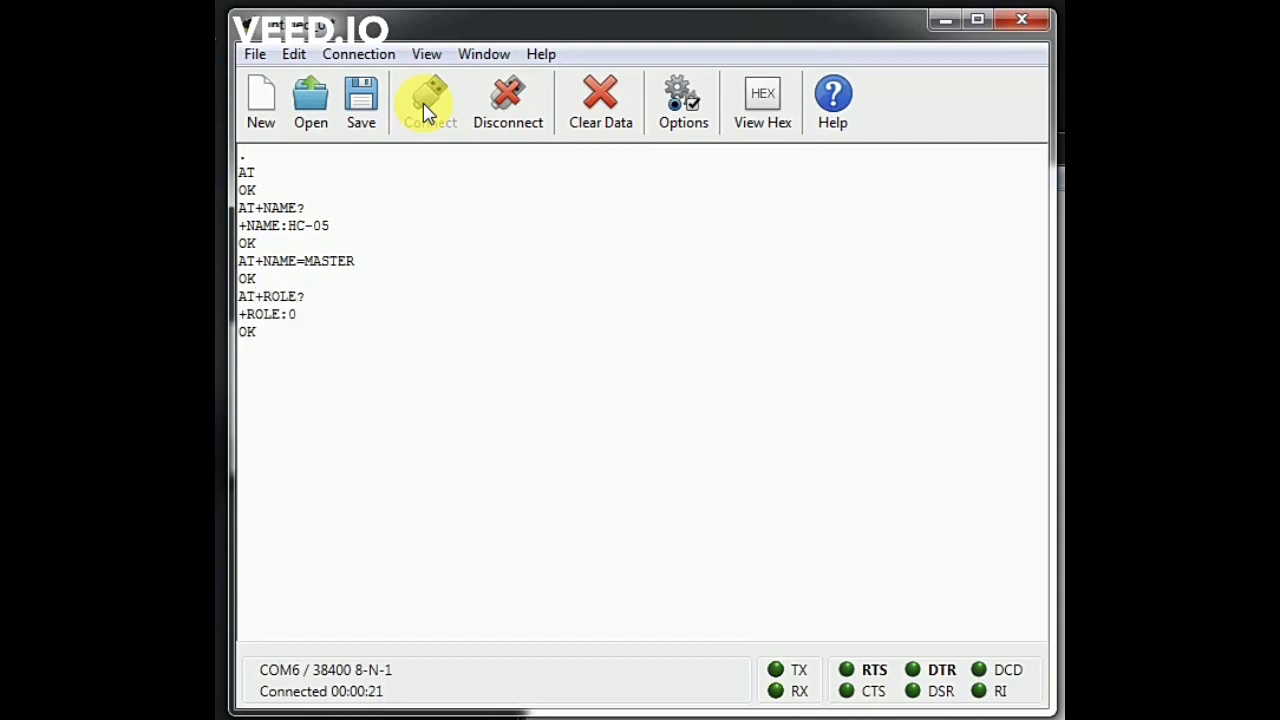
{"action": "type", "text": "AT+ROLE=1.."}
{"action": "key", "text": "Return"}
{"action": "key", "text": "Return"}
{"action": "type", "text": "ATAT"}
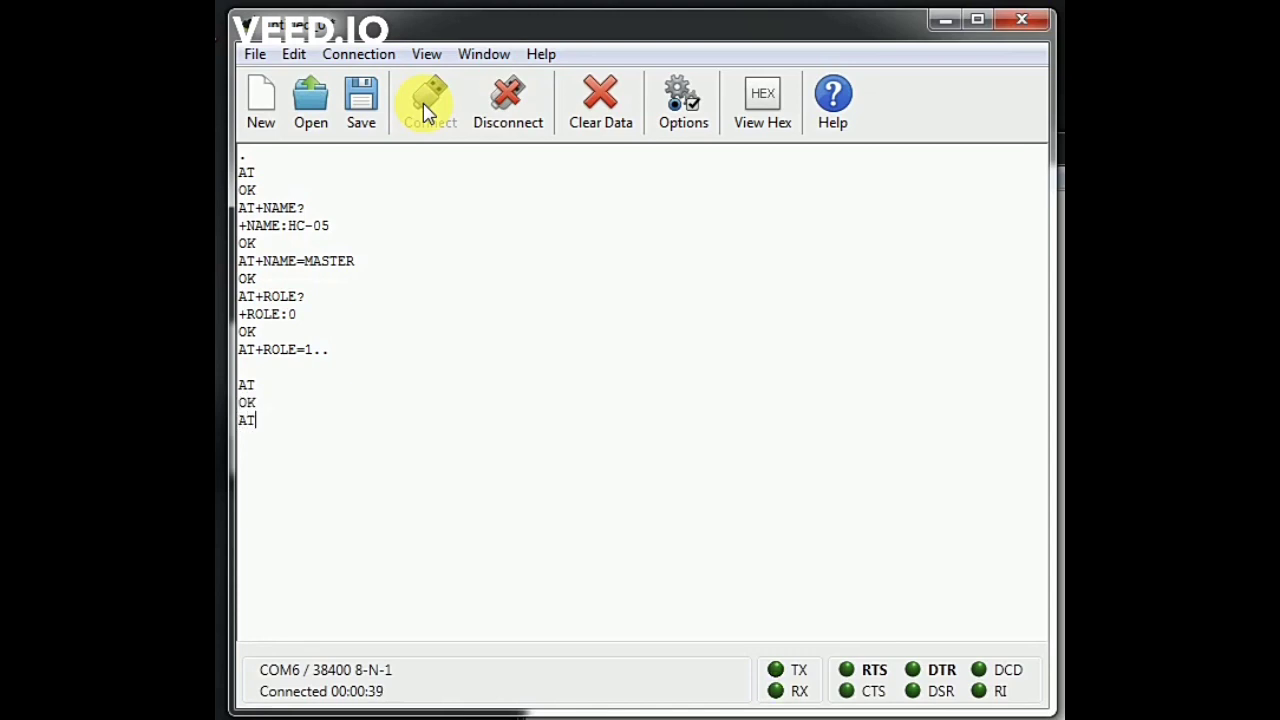
{"action": "type", "text": "+ROLE=1"}
{"action": "key", "text": "Return"}
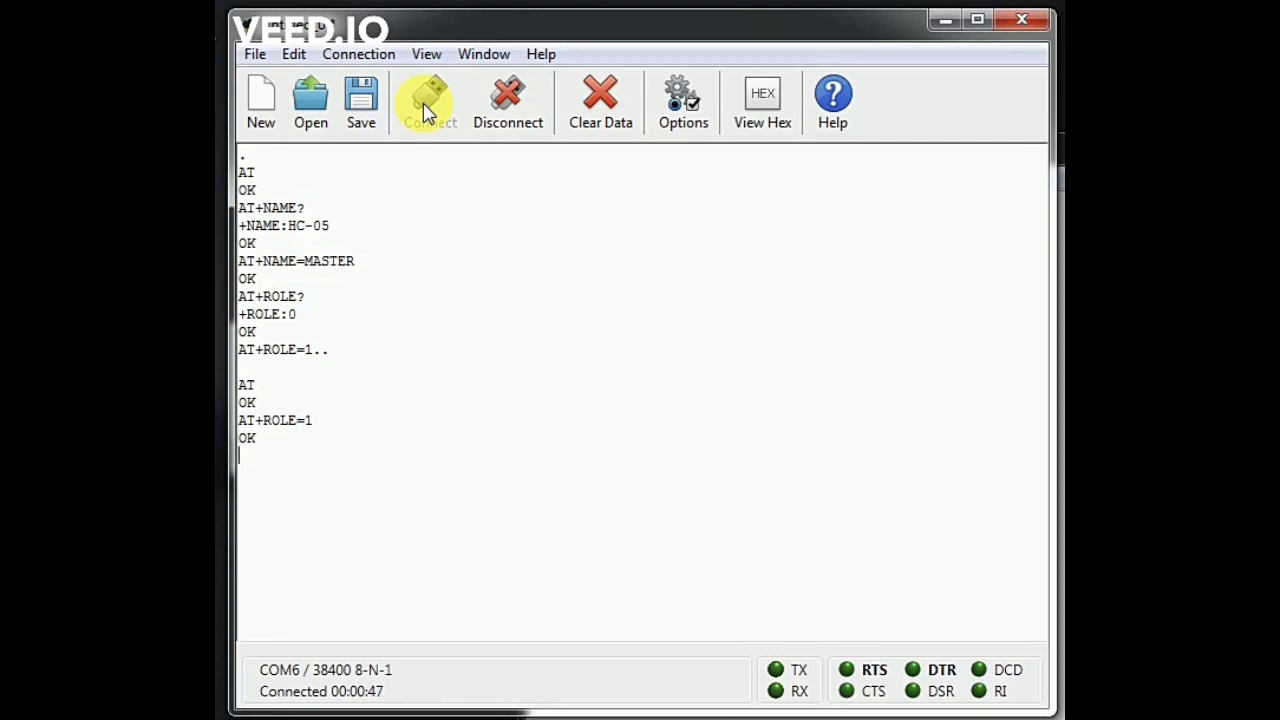
- Add the note MASTER NEEDS ROLE1 in the terminal
{"action": "type", "text": "MASTER NEED"}
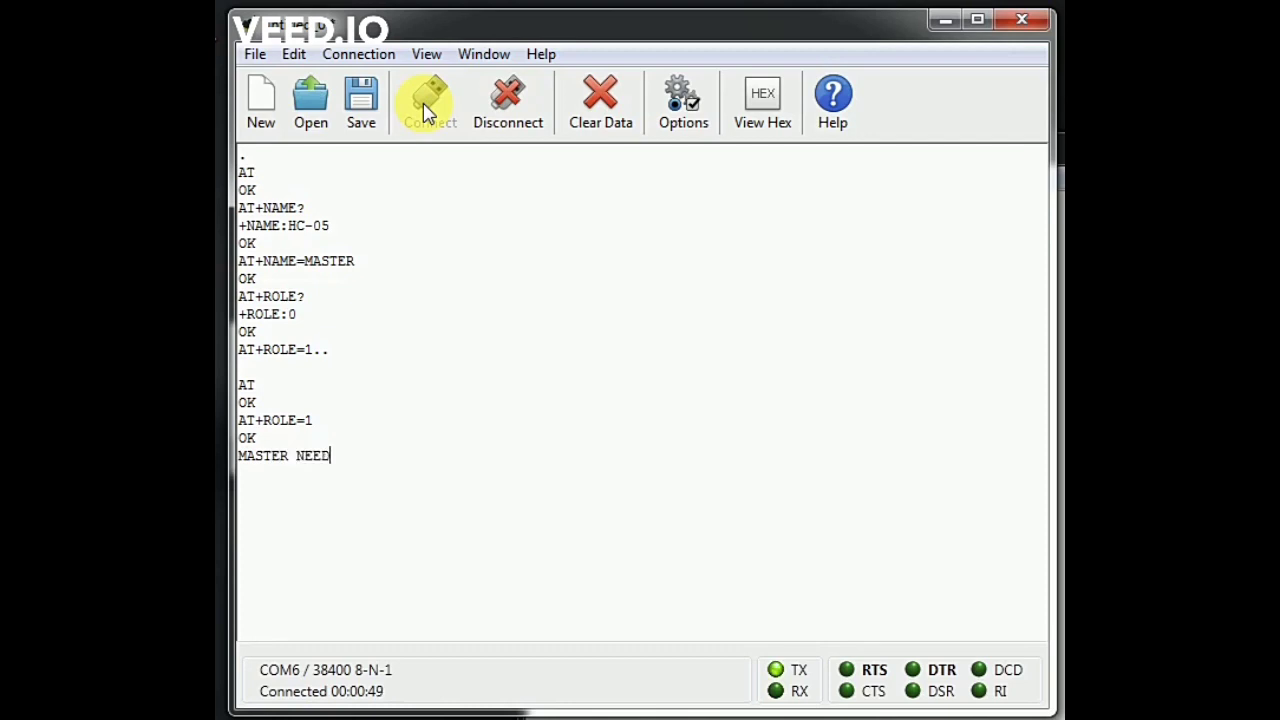
{"action": "type", "text": "S ROLE1"}
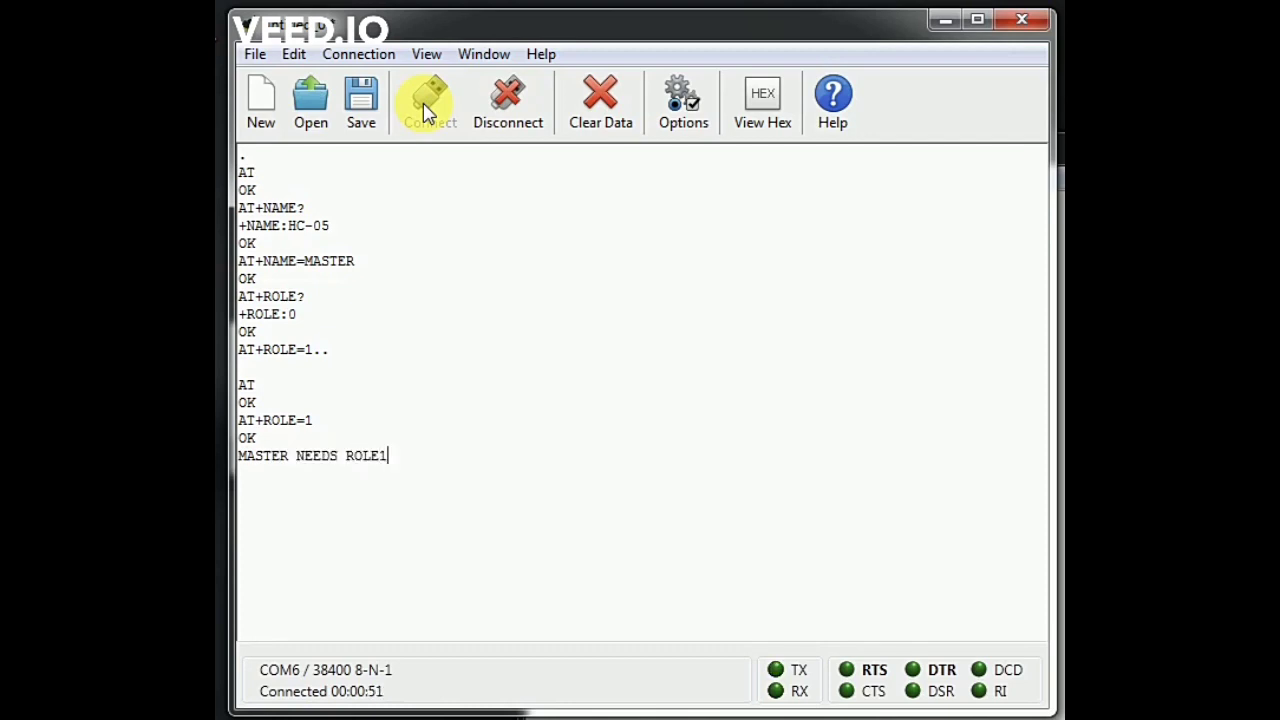
{"action": "key", "text": "Return"}
- Test the module with AT, query its connection mode with AT+CMODE?, and set it with AT+CMODE=1
{"action": "type", "text": "AT"}
{"action": "type", "text": "AT"}
{"action": "type", "text": "+"}
{"action": "type", "text": "CMOD"}
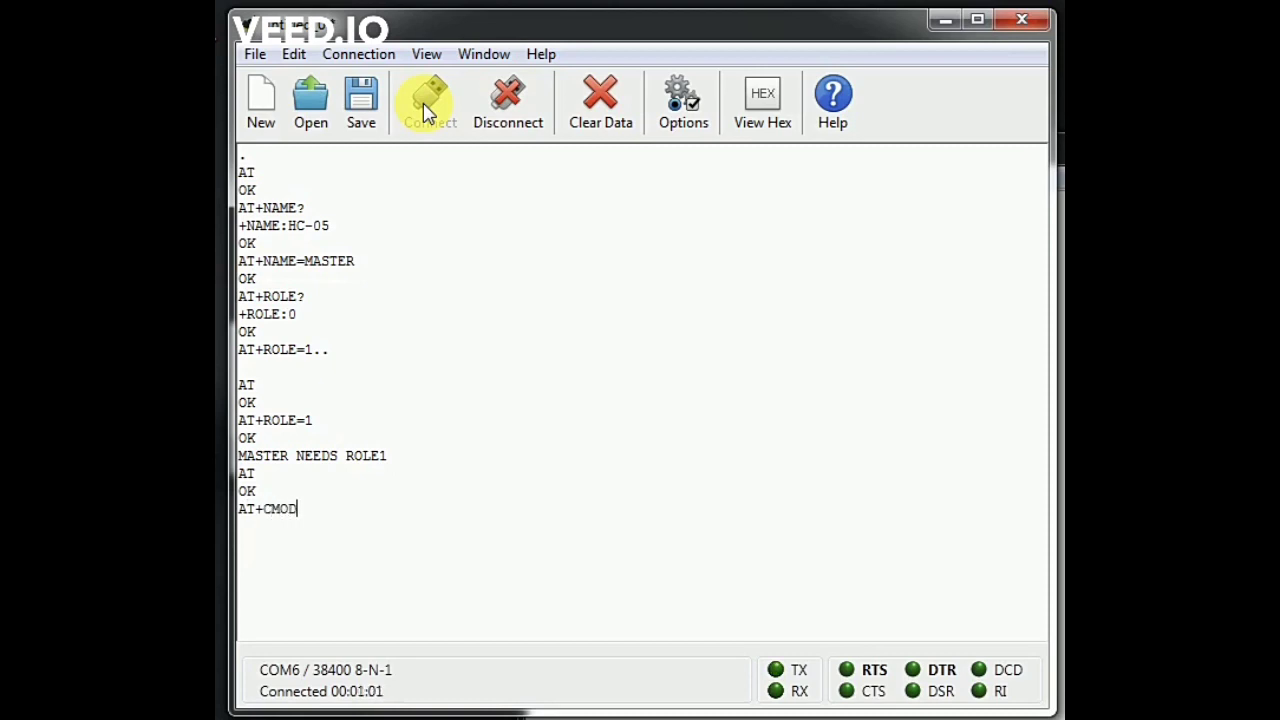
{"action": "type", "text": "E?"}
{"action": "key", "text": "Return"}
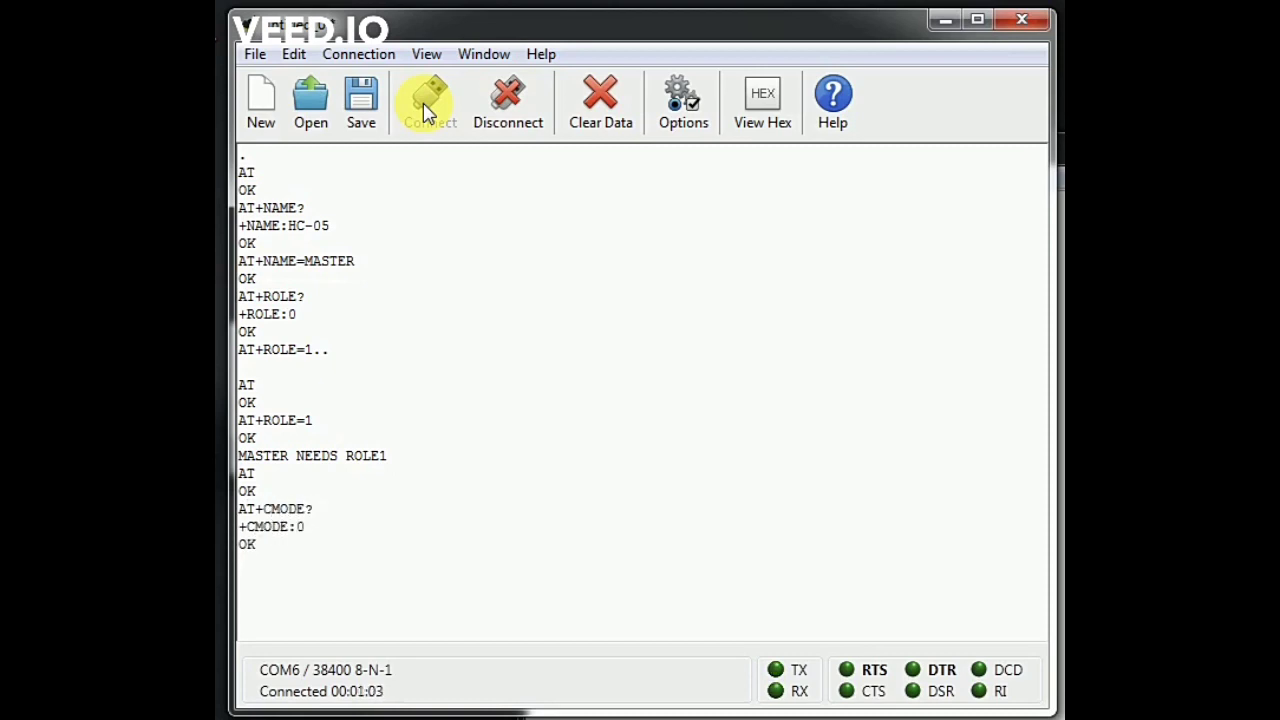
{"action": "type", "text": "AT+CMODE=1"}
{"action": "key", "text": "Return"}
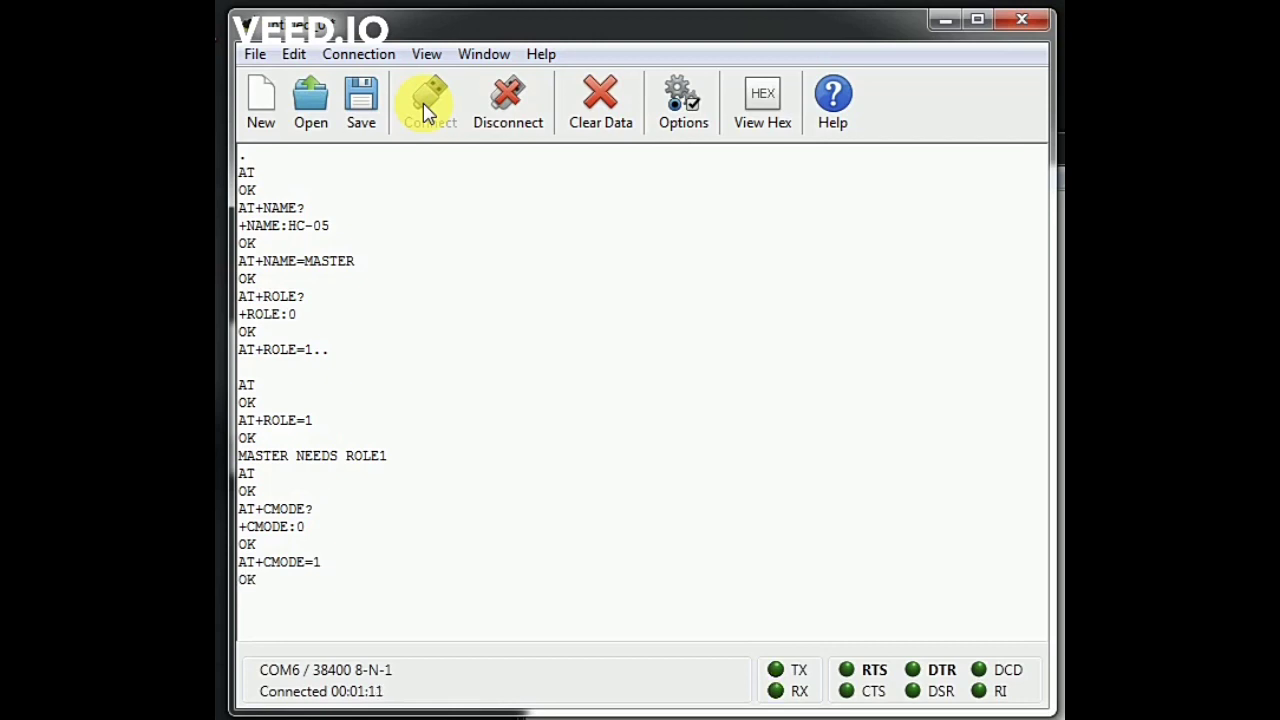
- Add the note CMODE TO BE ONE TO CONNECT TO ONLY ONE DEVICE in the terminal
{"action": "type", "text": "CMODE TO BE ONE "}
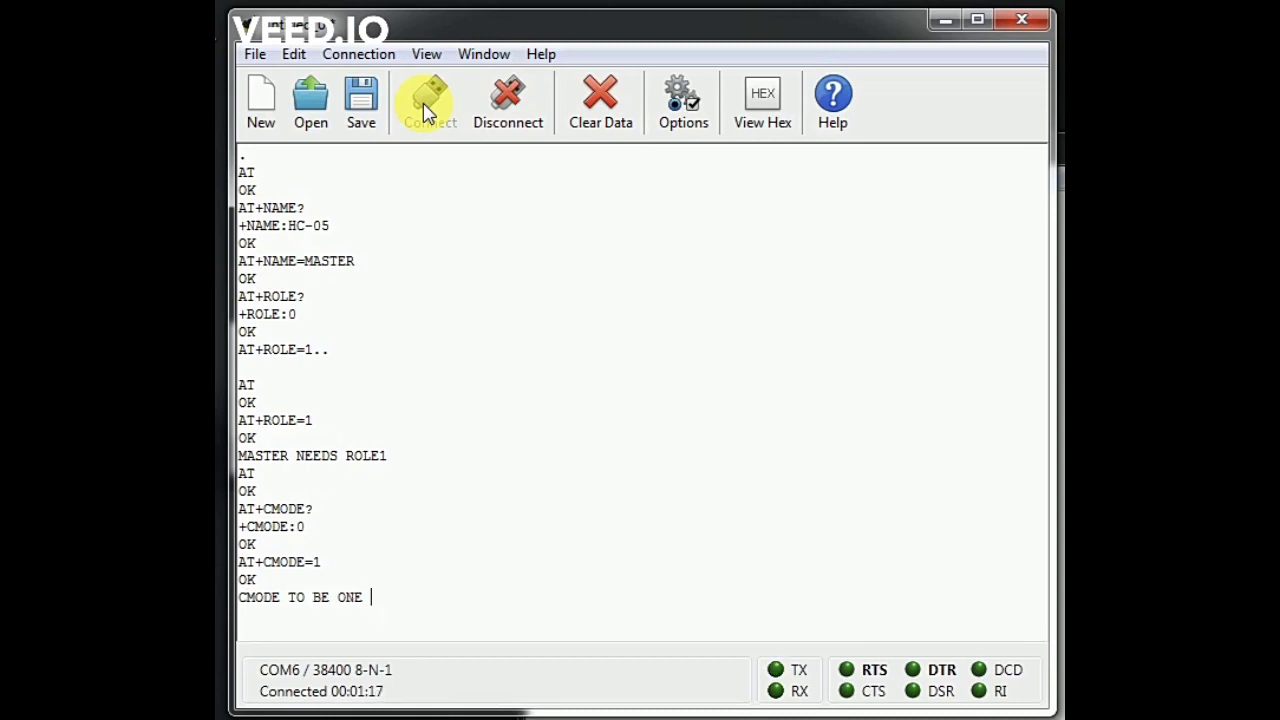
{"action": "type", "text": "TO CONNECT TO O"}
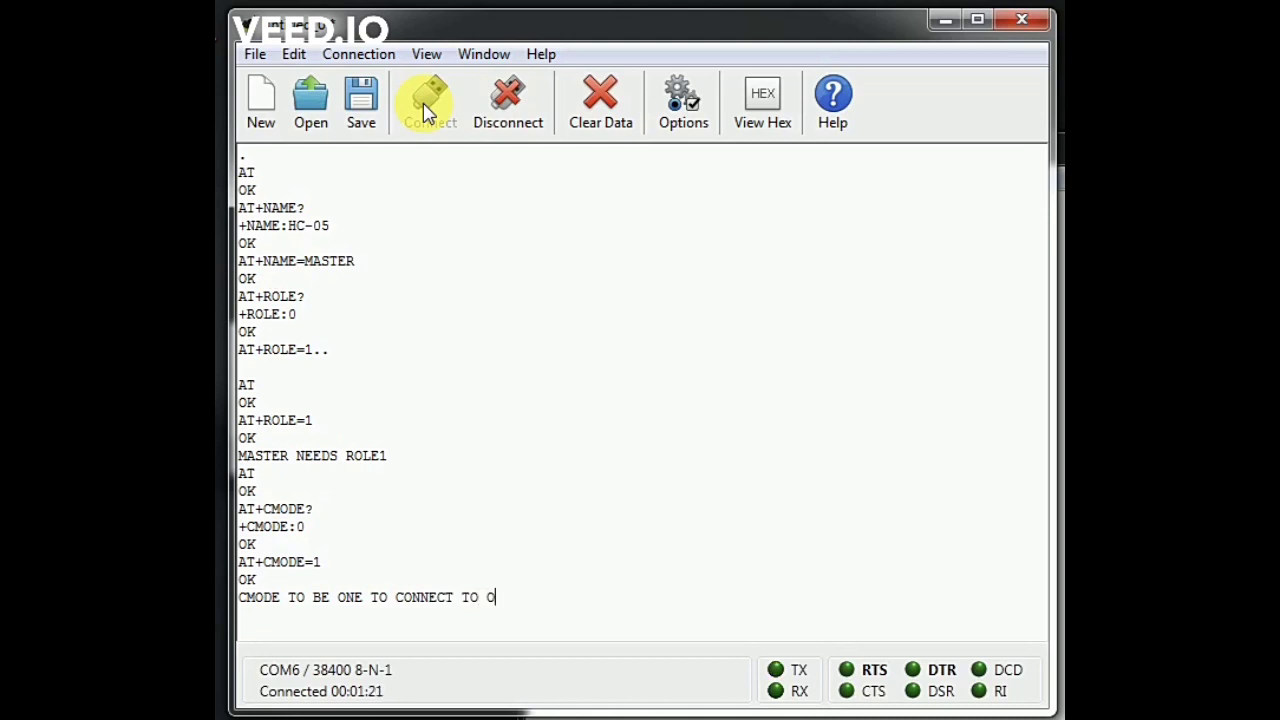
{"action": "type", "text": "NLY ONE DEVICE"}
{"action": "key", "text": "Return"}
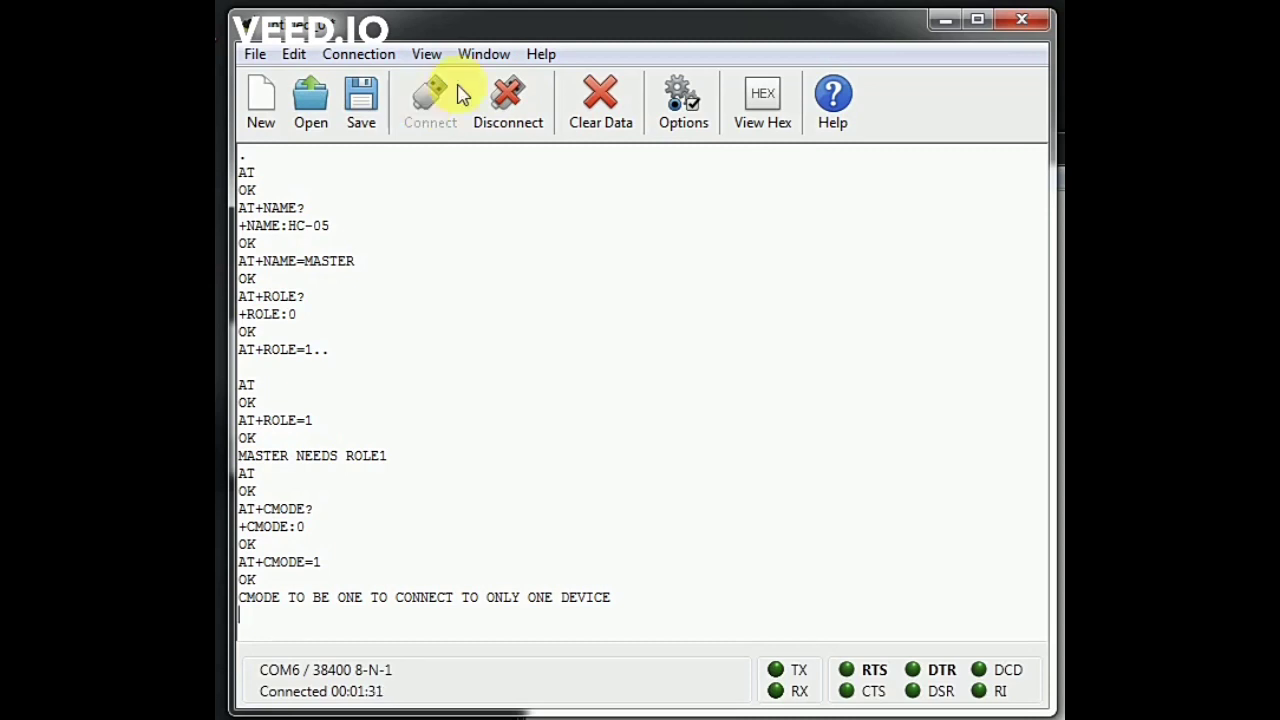
- Clear the terminal's data and query the master module's bound address with AT+BIND?
{"action": "left_click", "coordinate": [603, 118]}
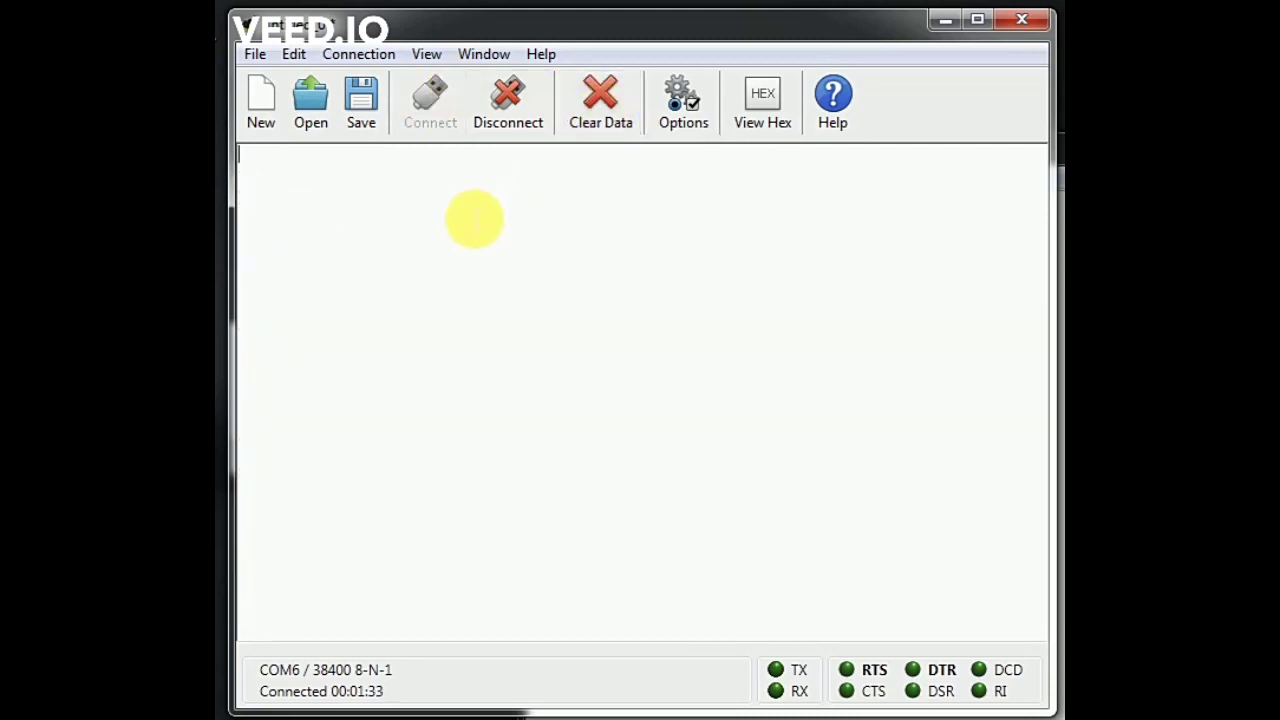
{"action": "type", "text": "AT+BIND?"}
{"action": "key", "text": "Return"}
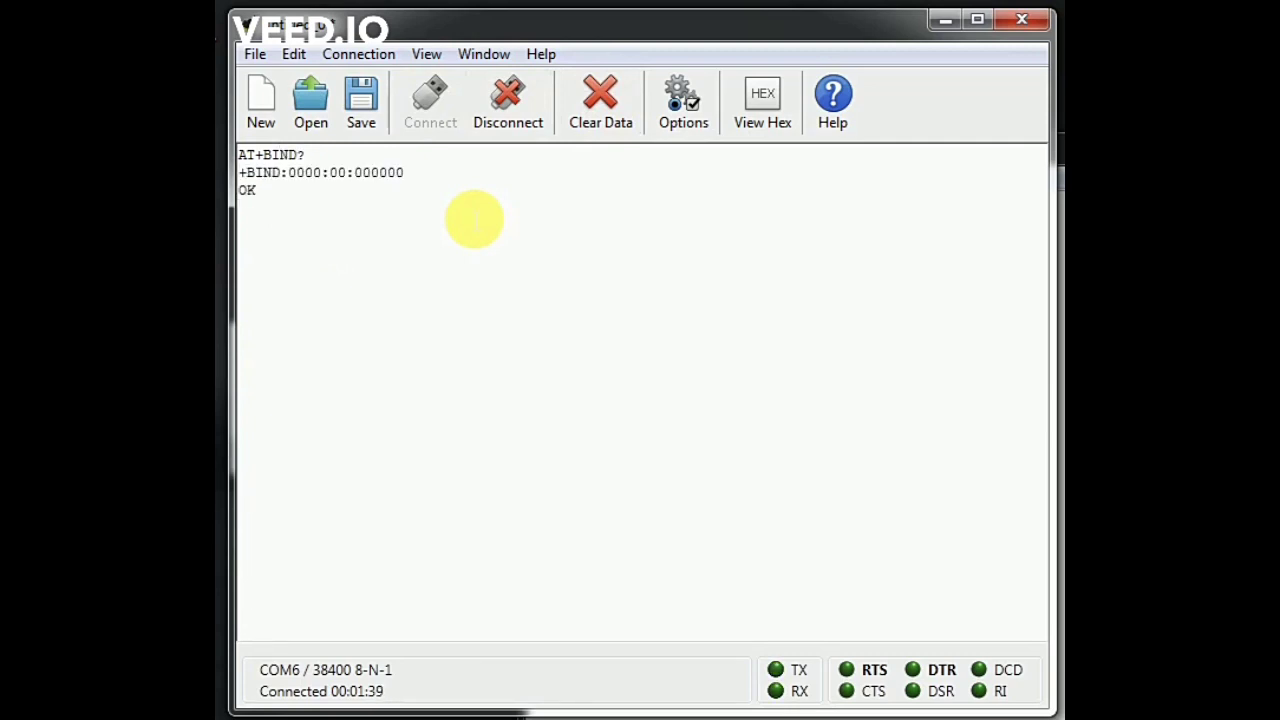
- Bind the master module to the slave address copied from the Notepad note by sending AT+BIND=0019,10,083183
{"action": "type", "text": "AT"}
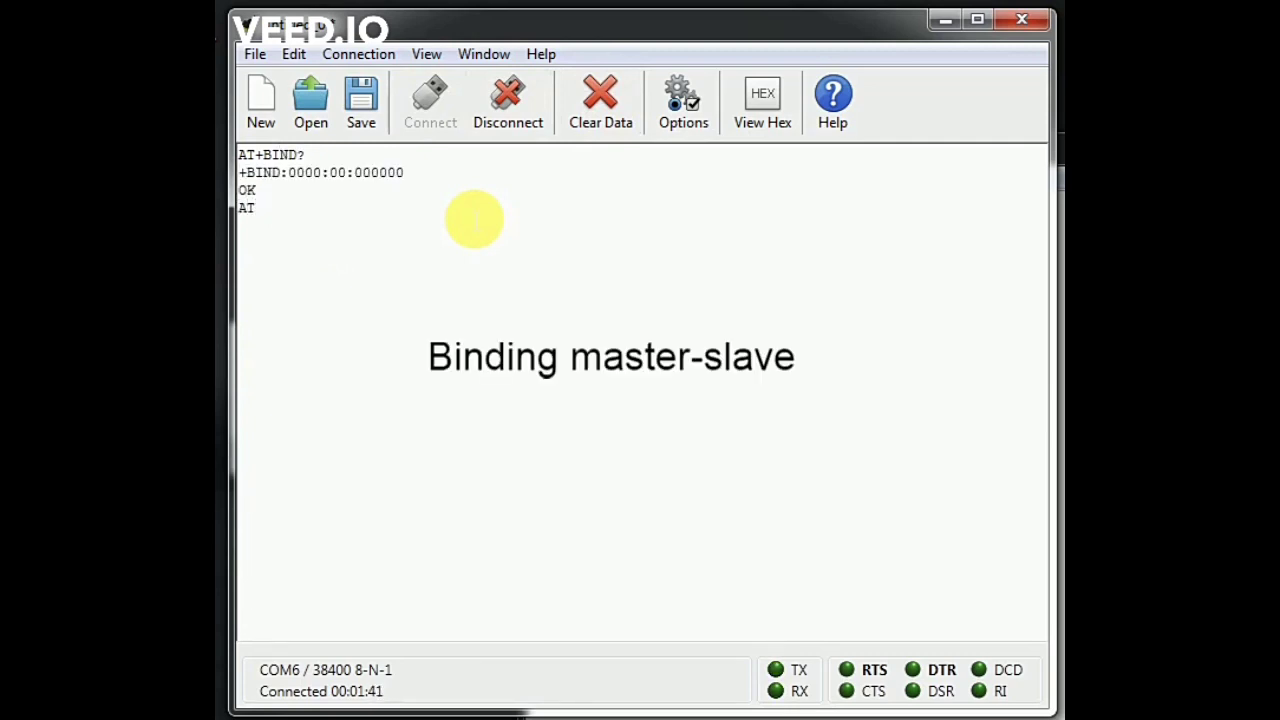
{"action": "type", "text": "+BIND="}
{"action": "left_click", "coordinate": [1058, 150]}
{"action": "left_click", "coordinate": [690, 215]}
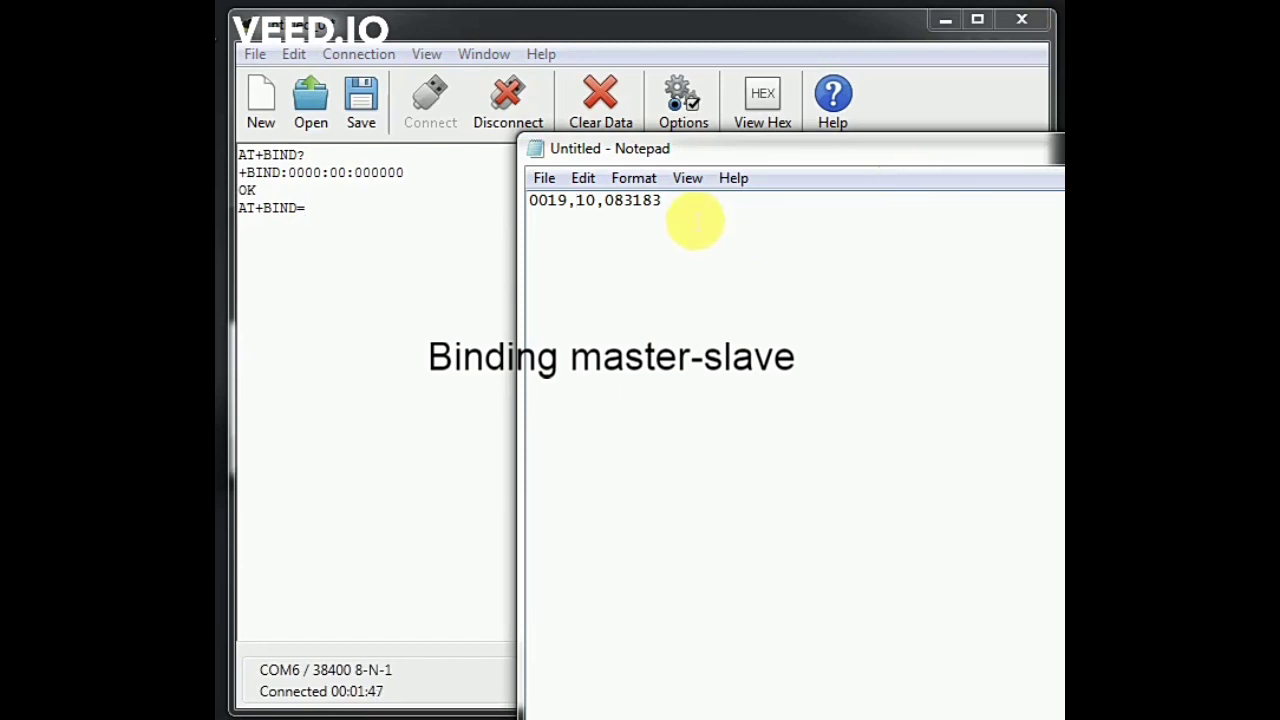
{"action": "left_click_drag", "start_coordinate": [688, 215], "coordinate": [535, 202]}
{"action": "key", "text": "ctrl+c"}
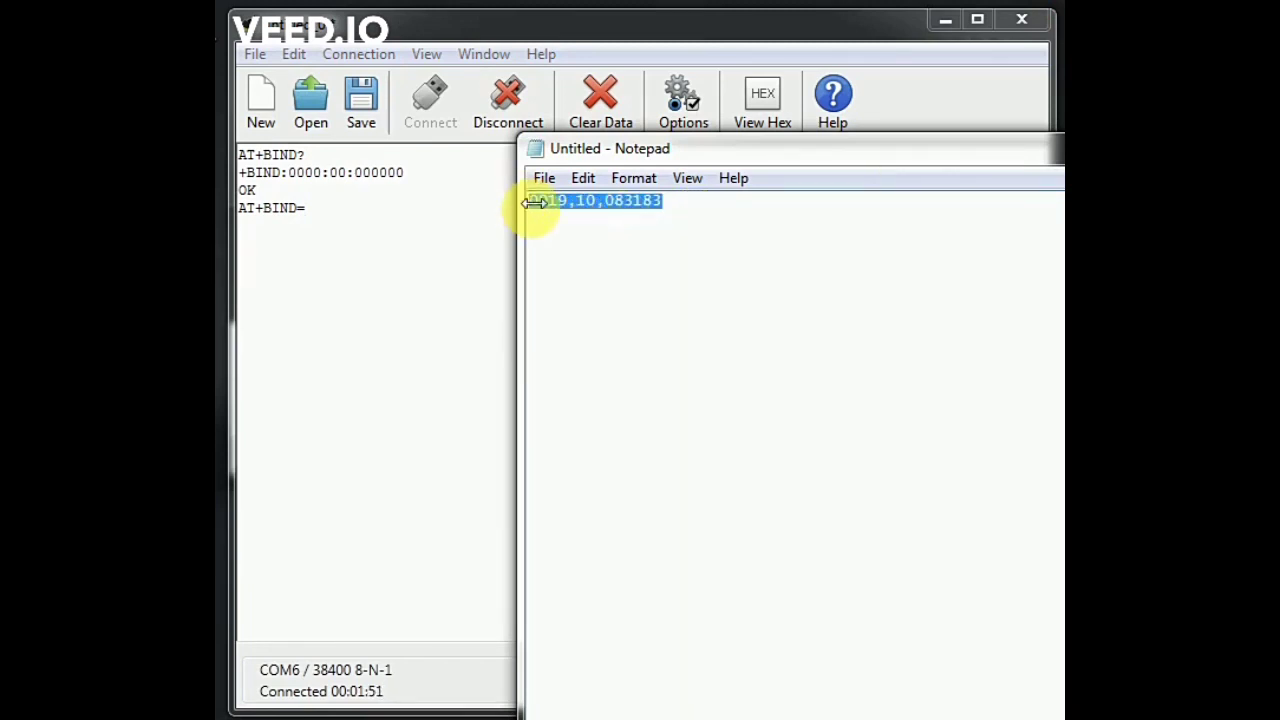
{"action": "left_click", "coordinate": [330, 207]}
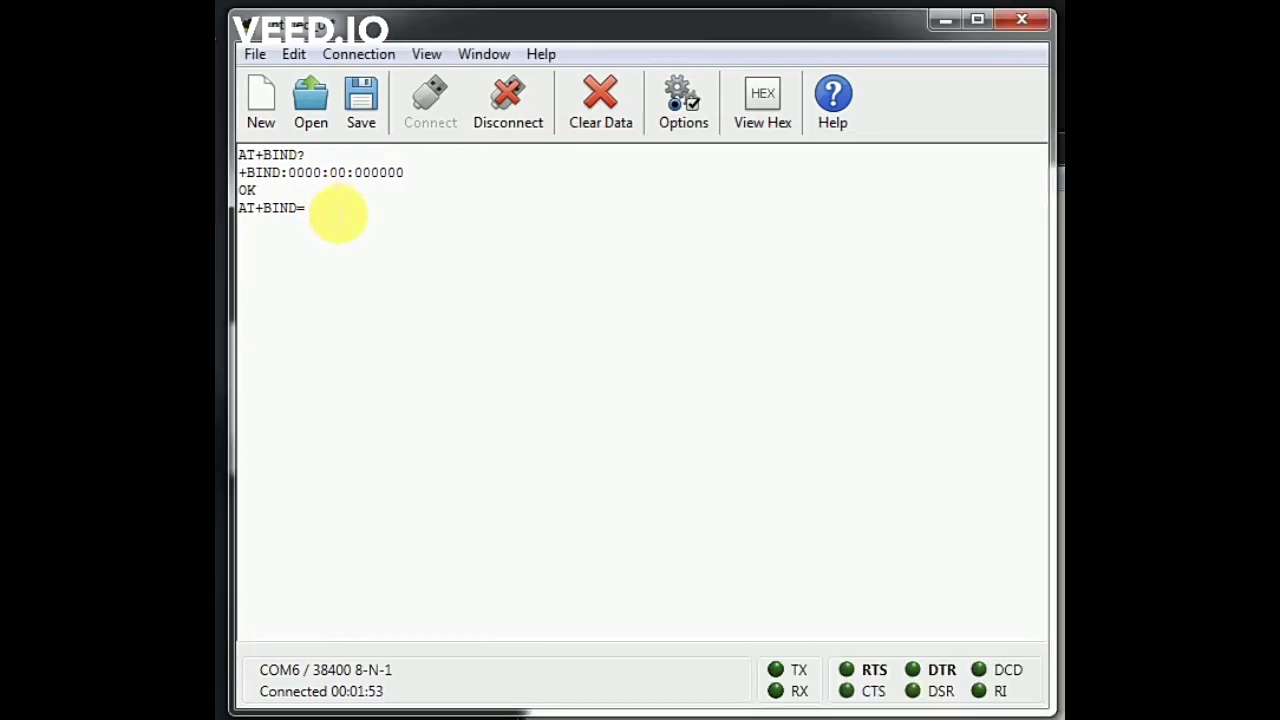
{"action": "key", "text": "ctrl+v"}
{"action": "key", "text": "Return"}
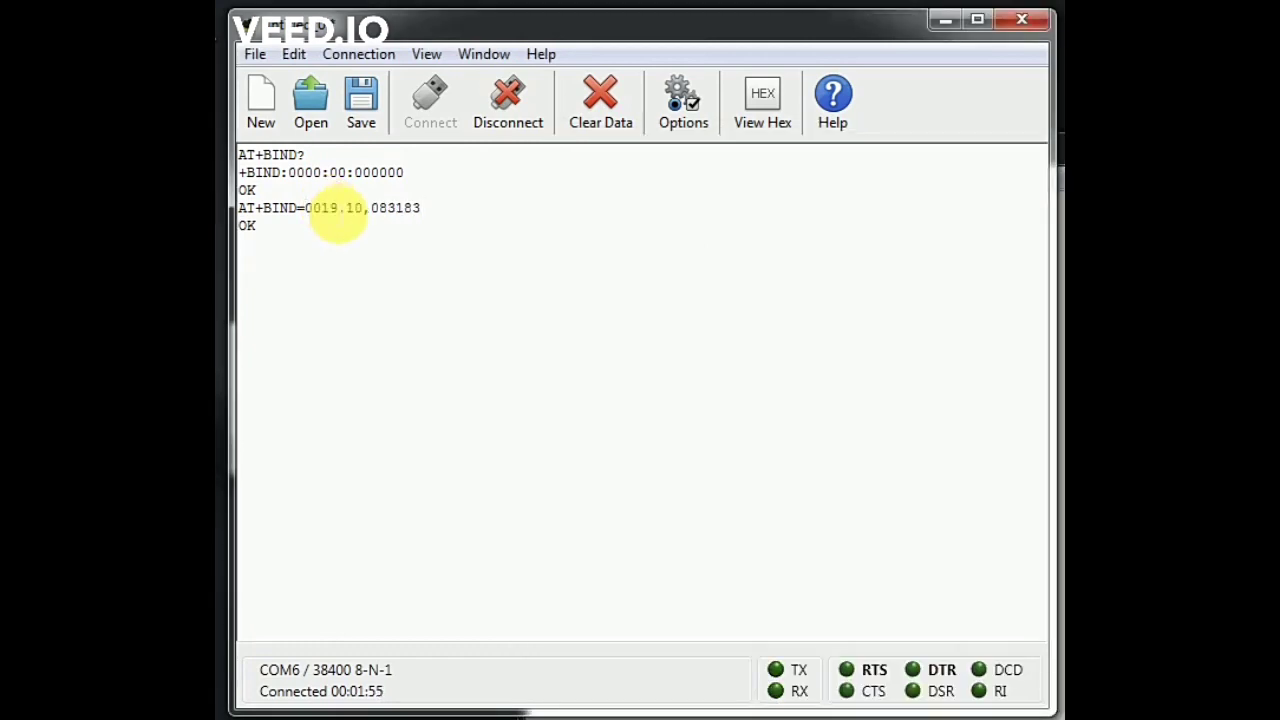
- Query the master's bound address with AT+BIND? and add the note NOW MASTER IS DONE in the terminal
{"action": "type", "text": "AT+BIND?"}
{"action": "key", "text": "Return"}
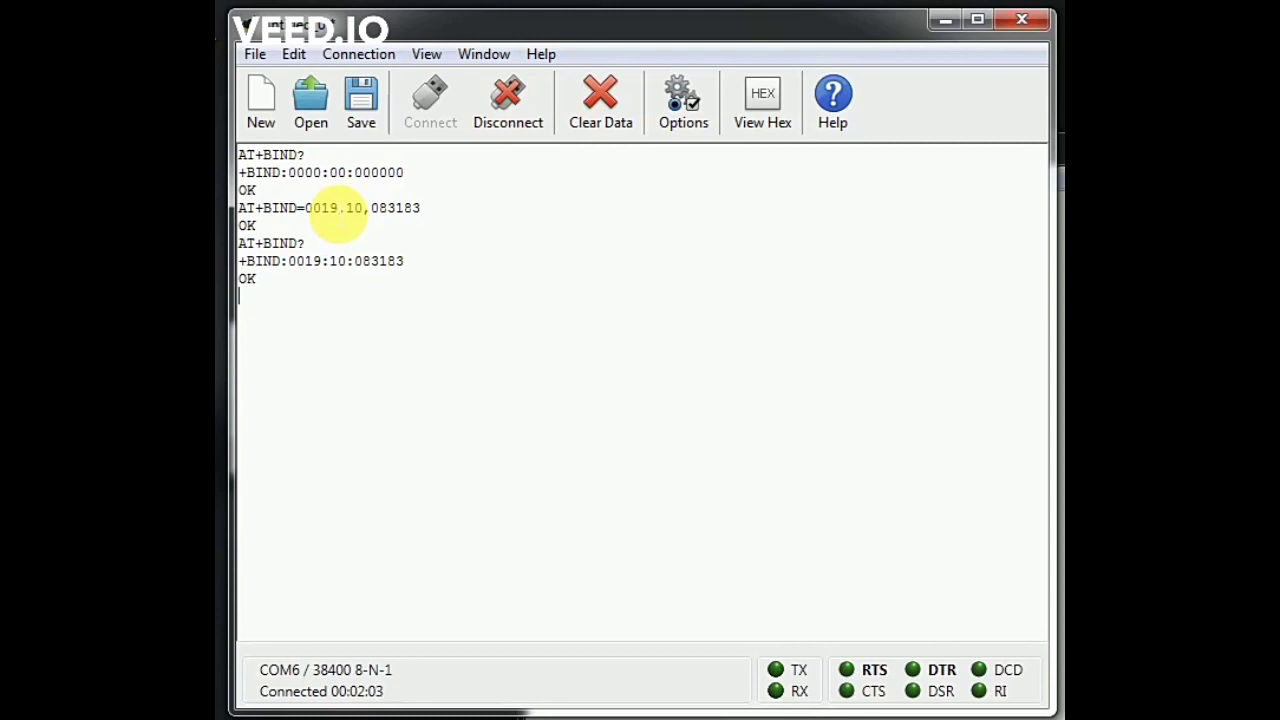
{"action": "type", "text": "NOW MASTER IS DONE"}
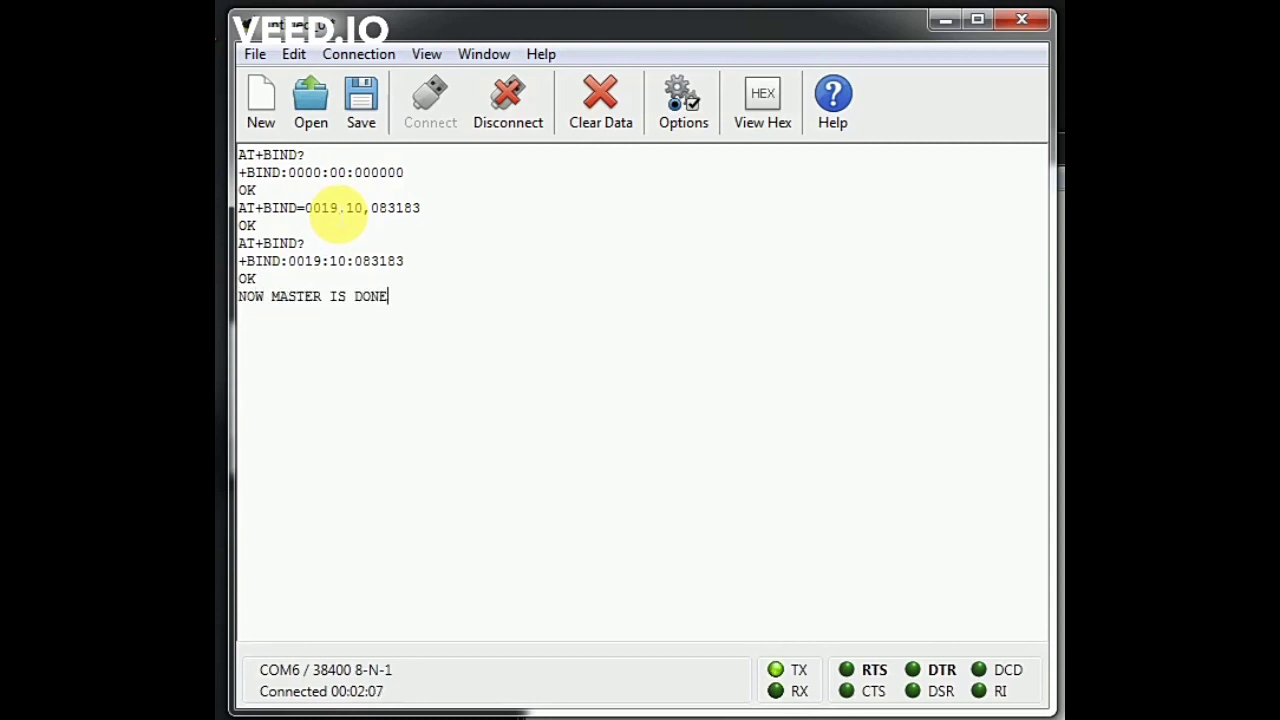
{"action": "key", "text": "Return"}
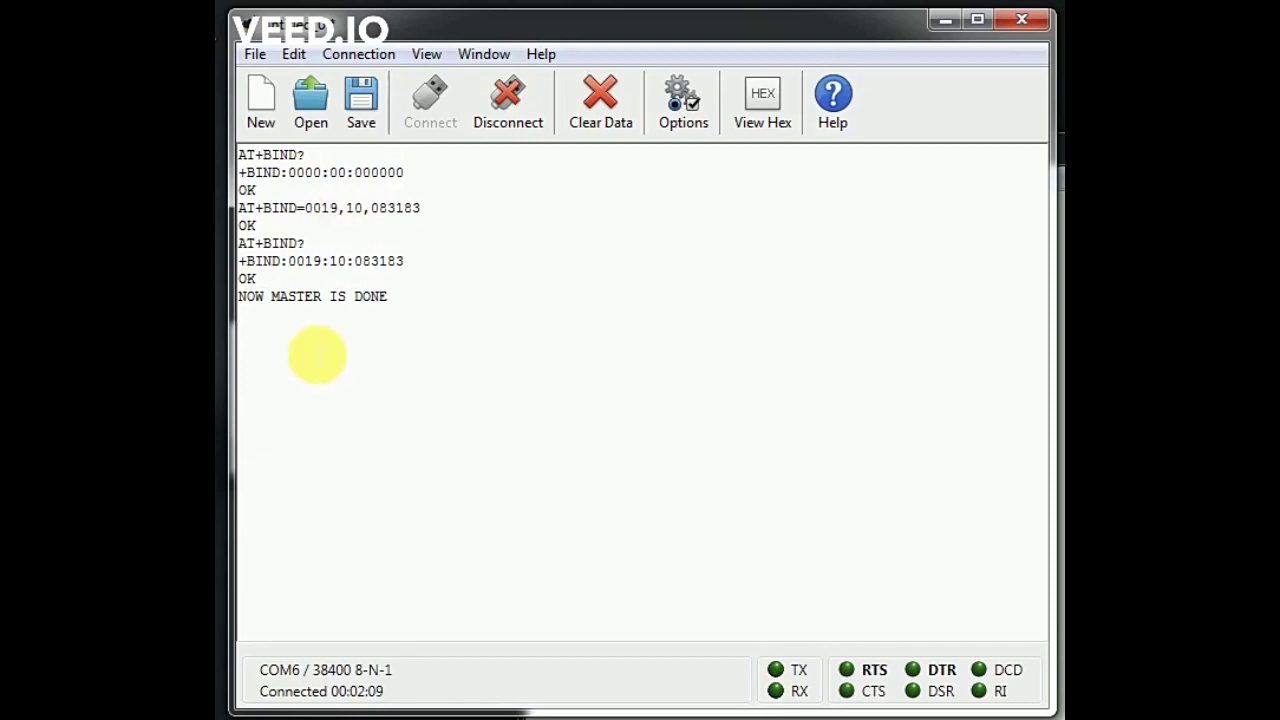